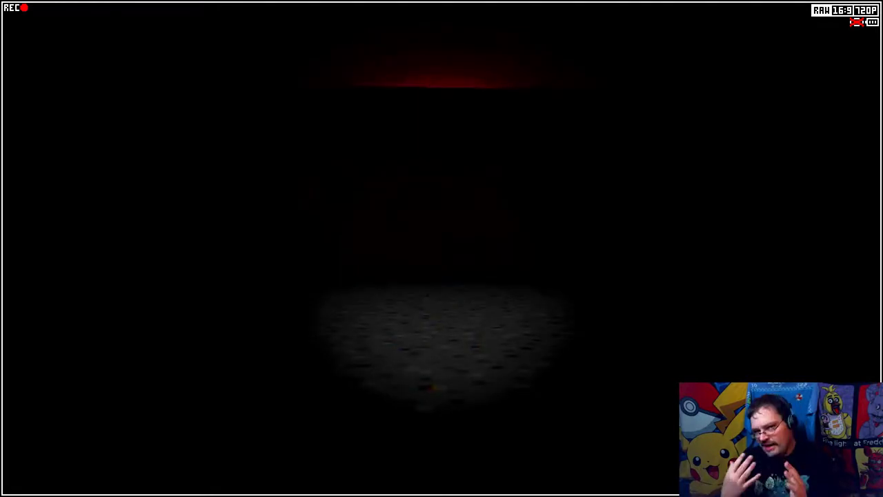
Step: Check the maze map, then walk toward the red brick wall with graffiti
key(Tab)
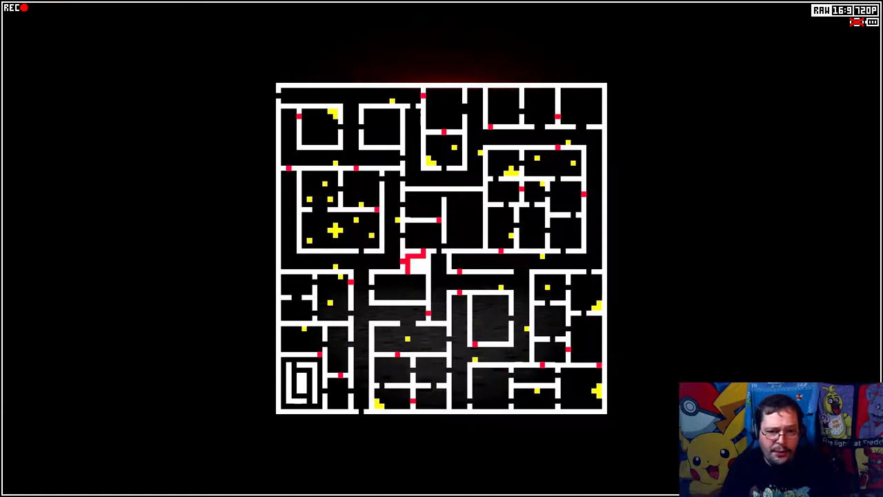
key(Tab)
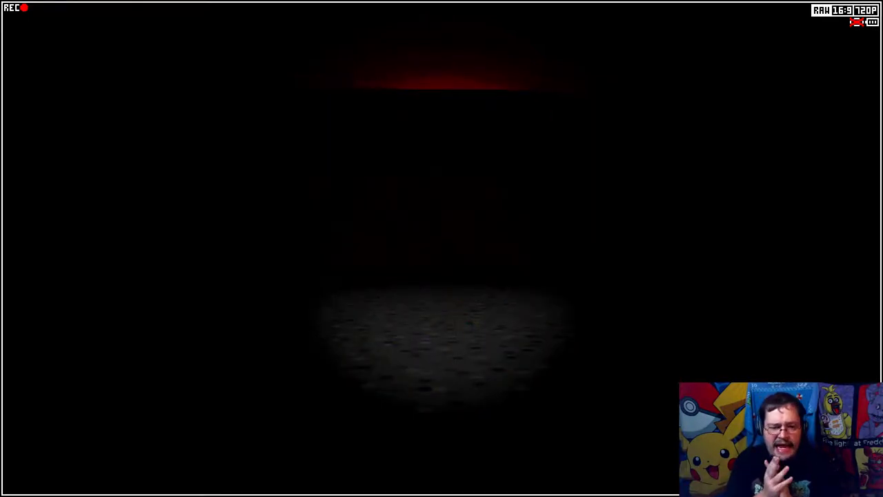
key(Tab)
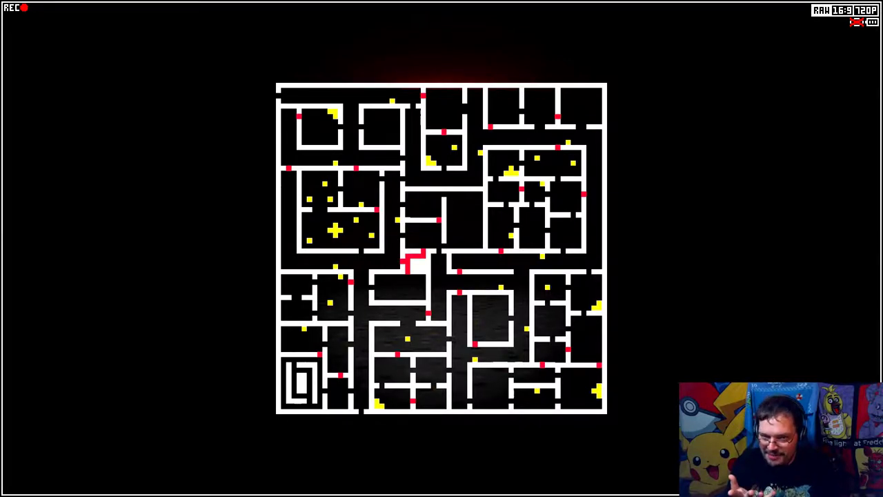
key(Tab)
key(w)
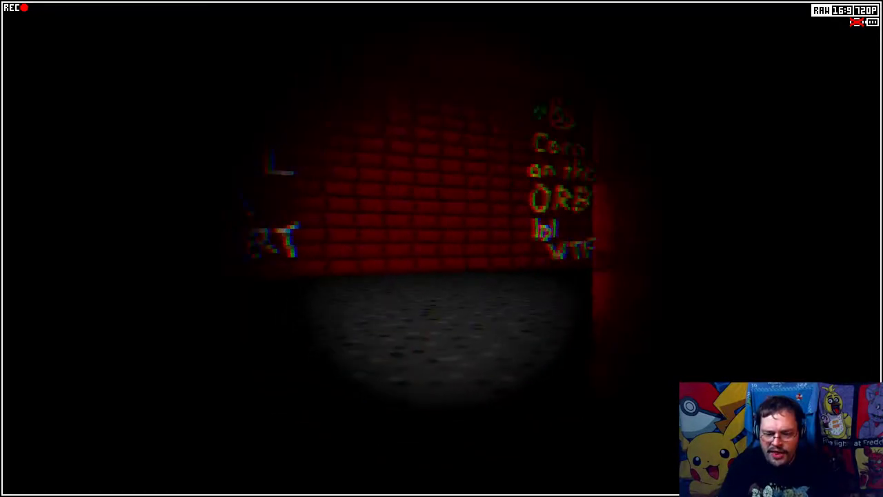
key(w)
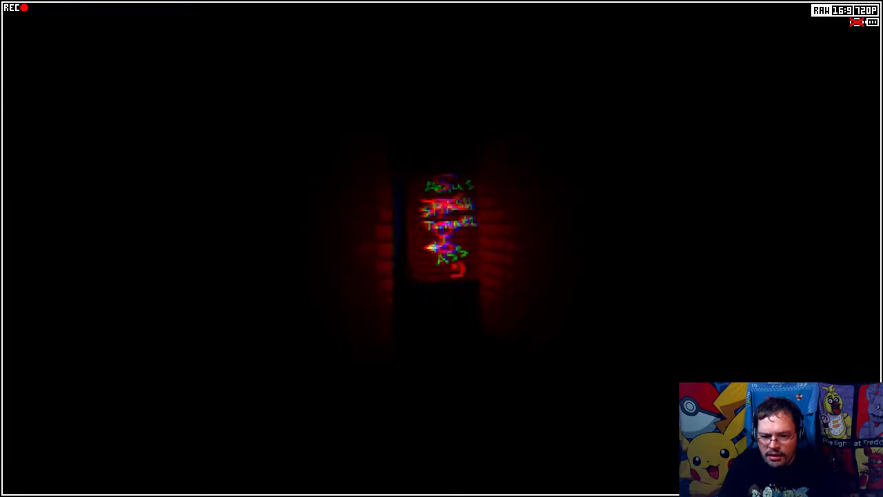
Step: Walk past the glowing doorway sign to the brick wall and study the maze map
key(w)
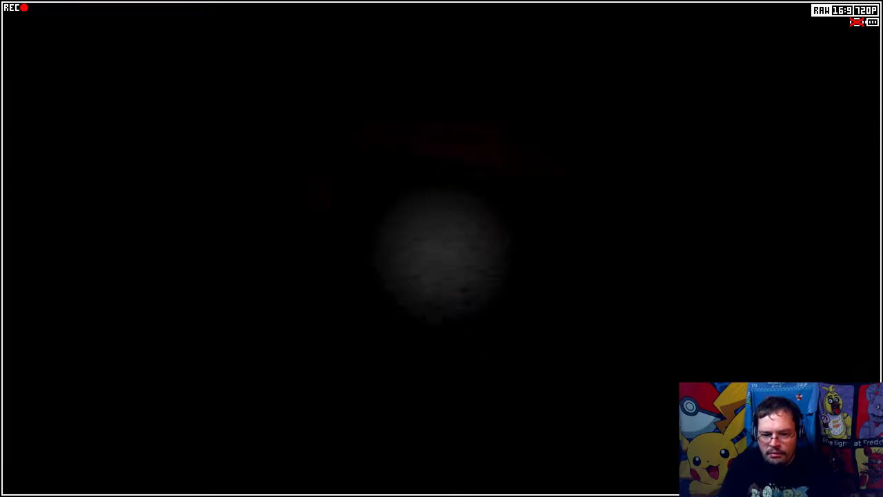
key(w)
key(w)
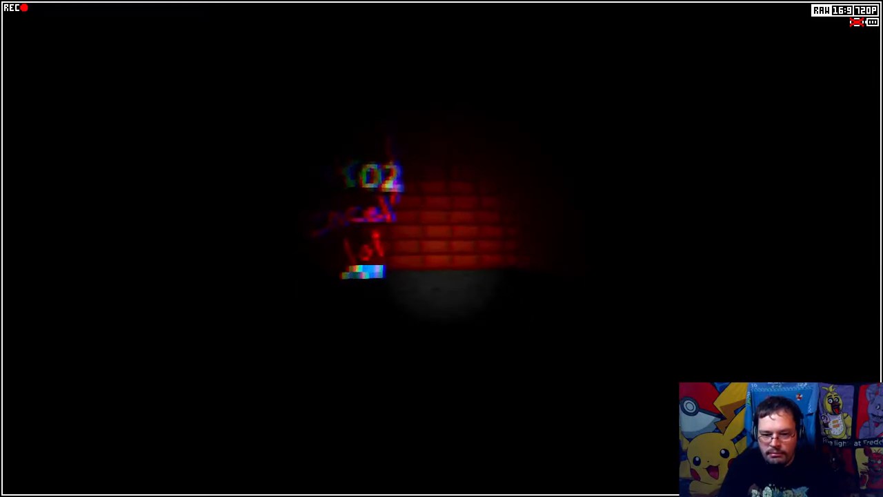
key(w)
key(w)
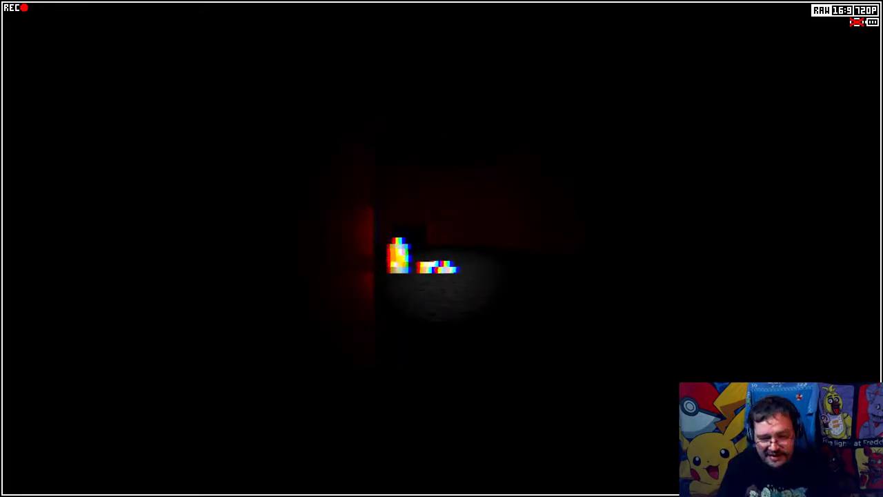
key(m)
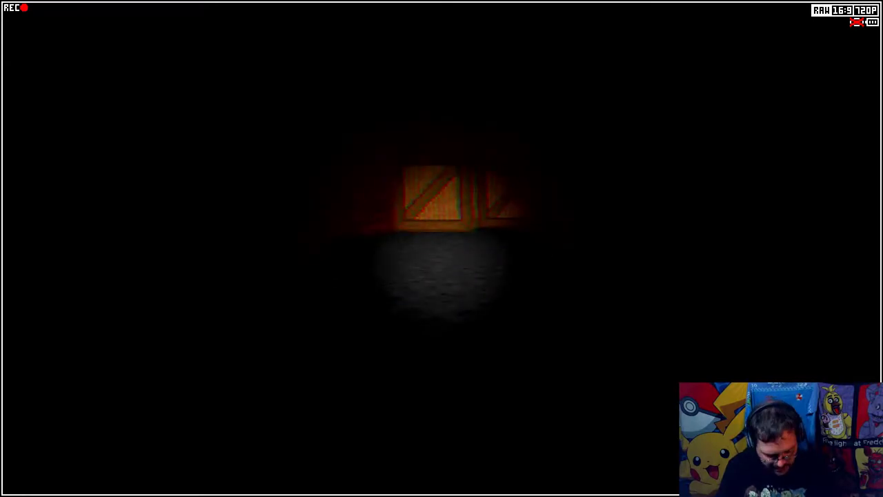
key(Tab)
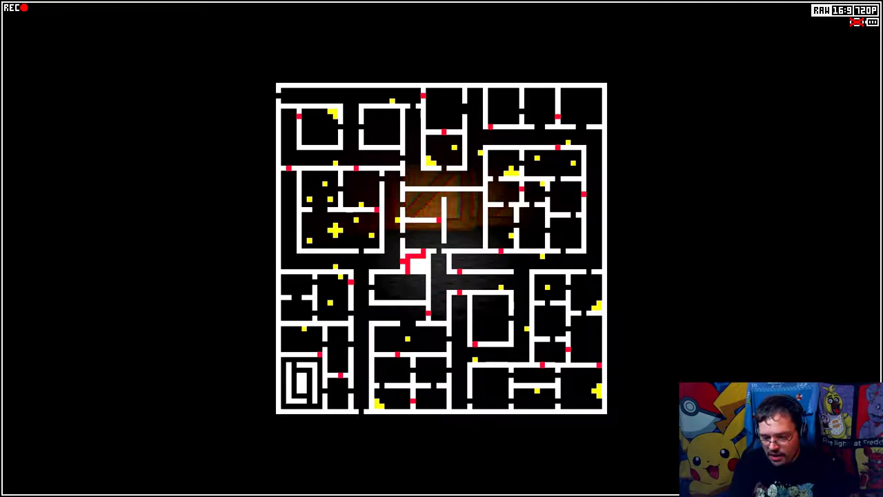
key(Tab)
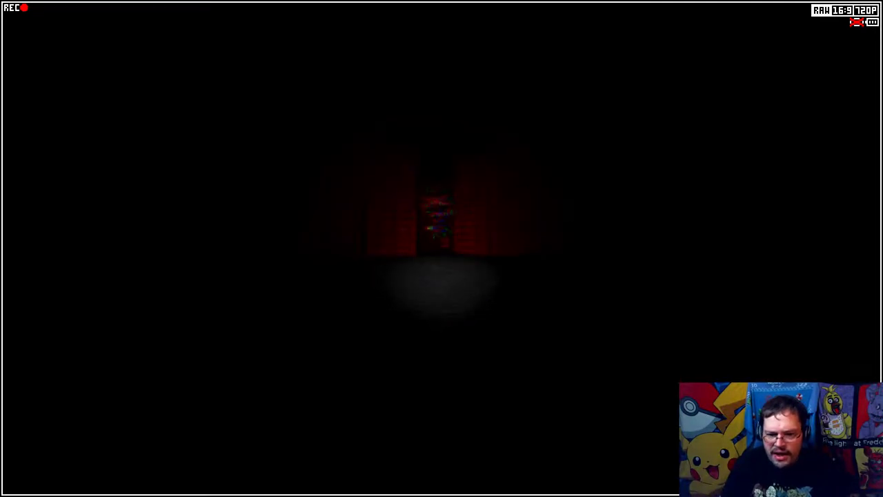
Step: Head toward the crates, checking the map, and move around the brick corner
key(w)
key(w)
key(Tab)
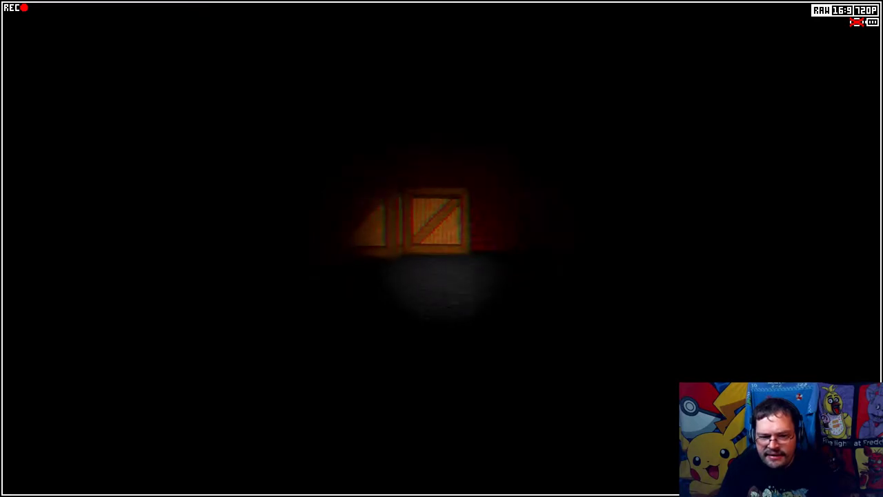
key(w)
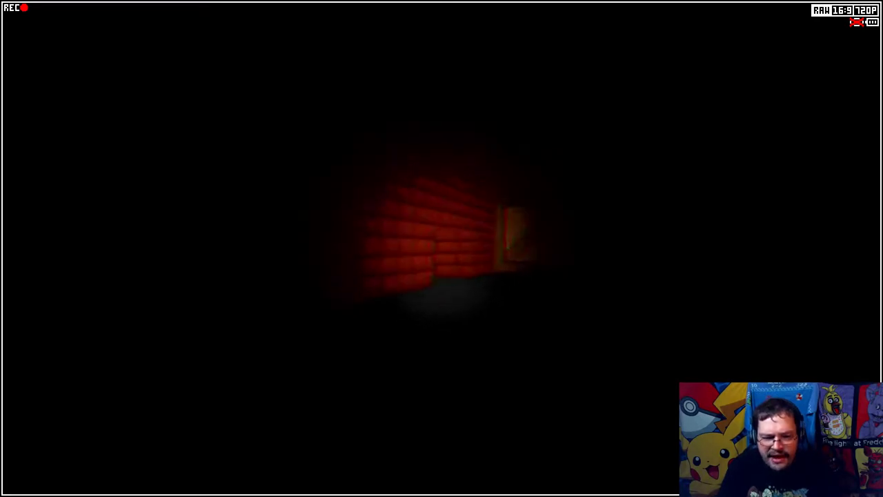
key(Tab)
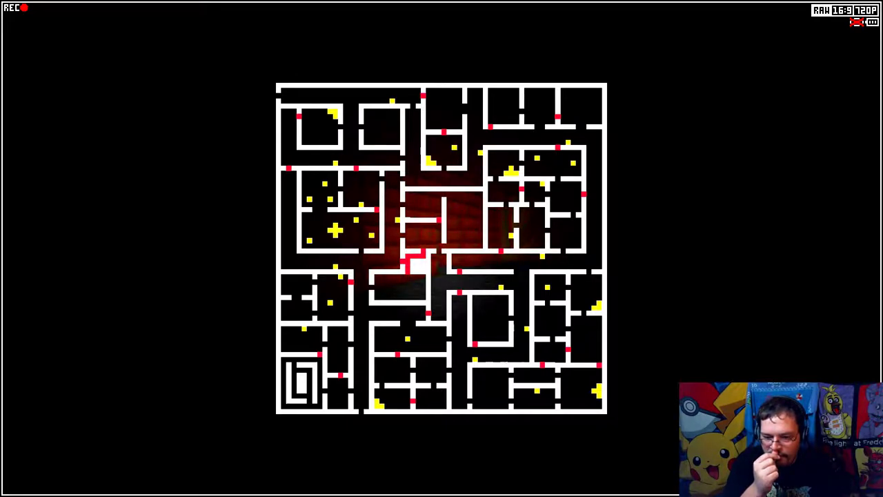
key(Tab)
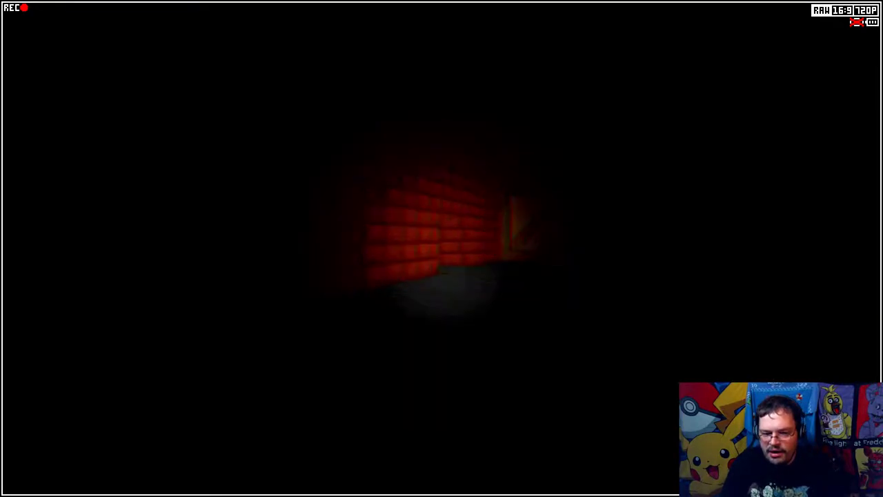
key(d)
key(w)
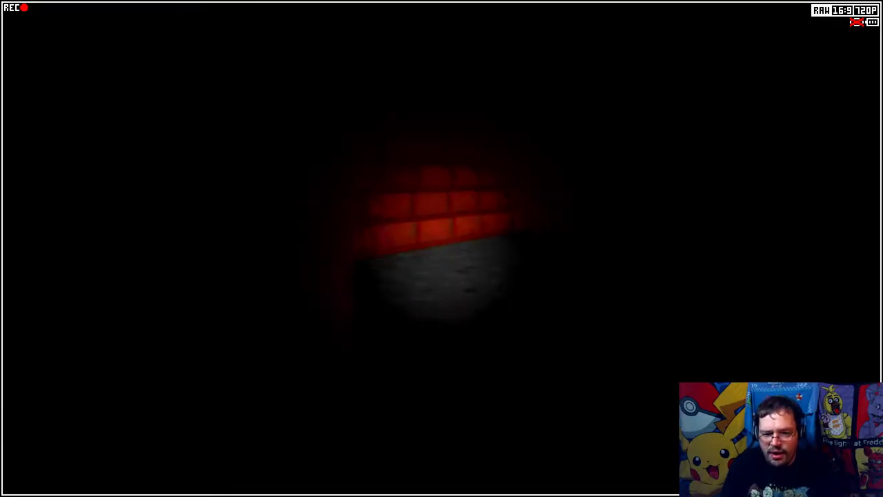
key(a)
Step: Check the map again and walk down the corridor to the graffiti wall
key(Tab)
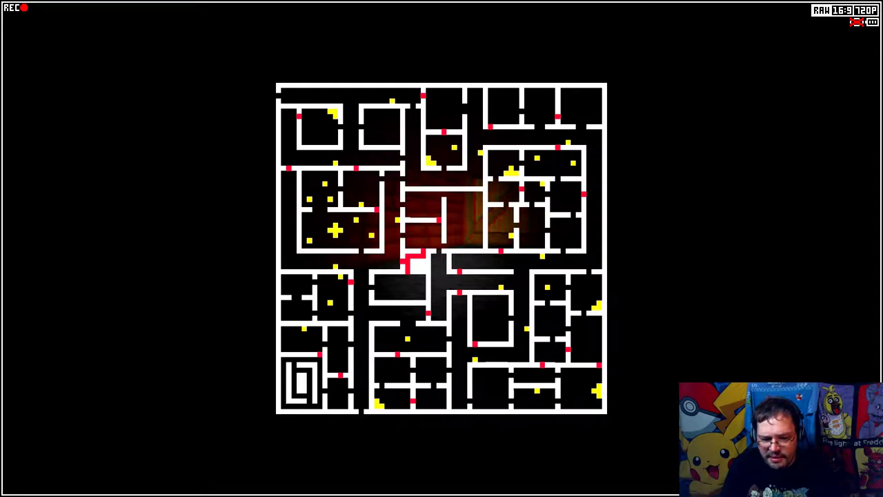
key(Tab)
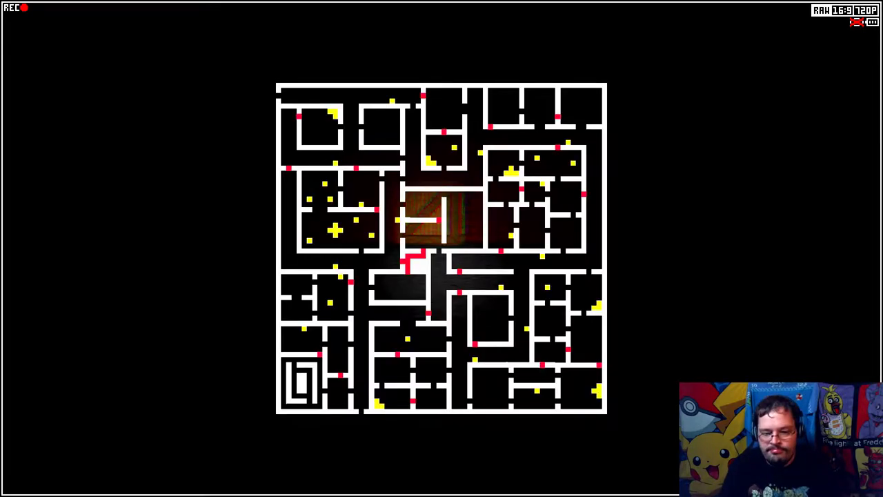
key(Tab)
key(w)
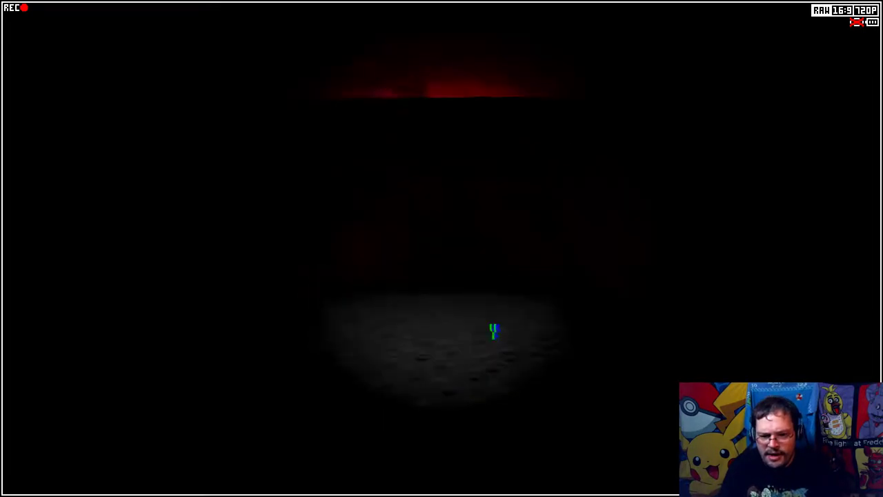
key(w)
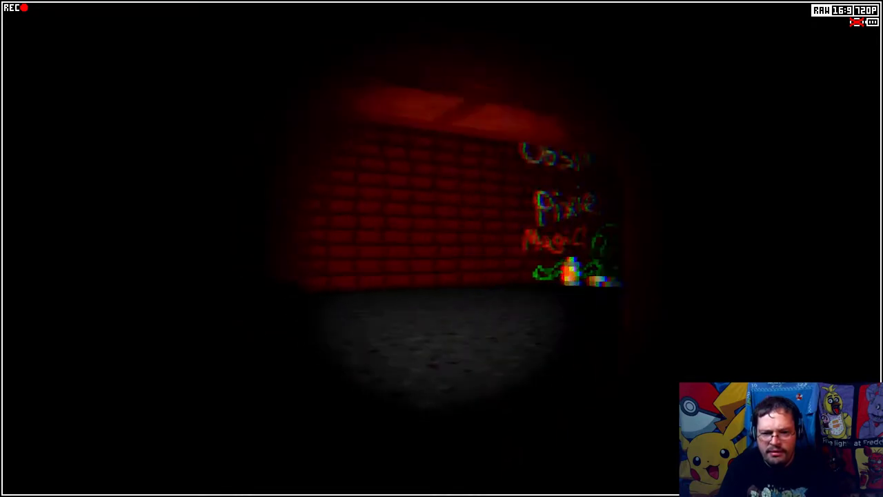
key(Tab)
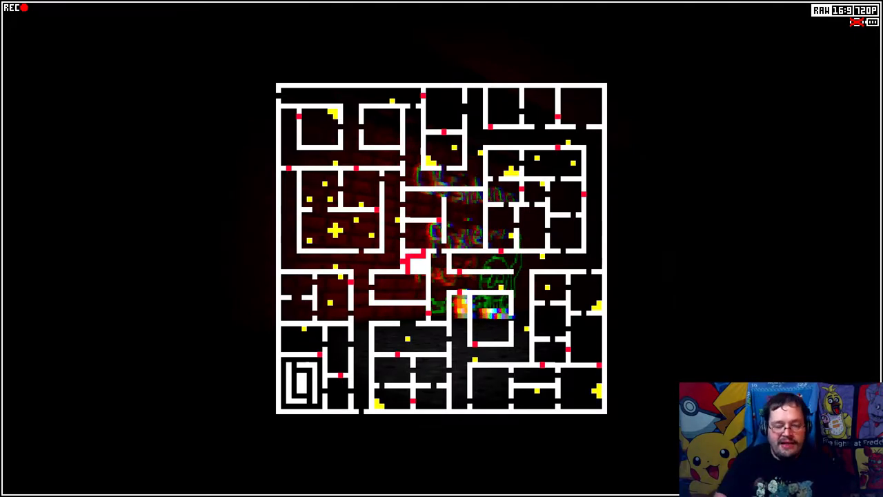
key(Tab)
Step: Move along the red wall and past the wooden crate into the corridor
key(w)
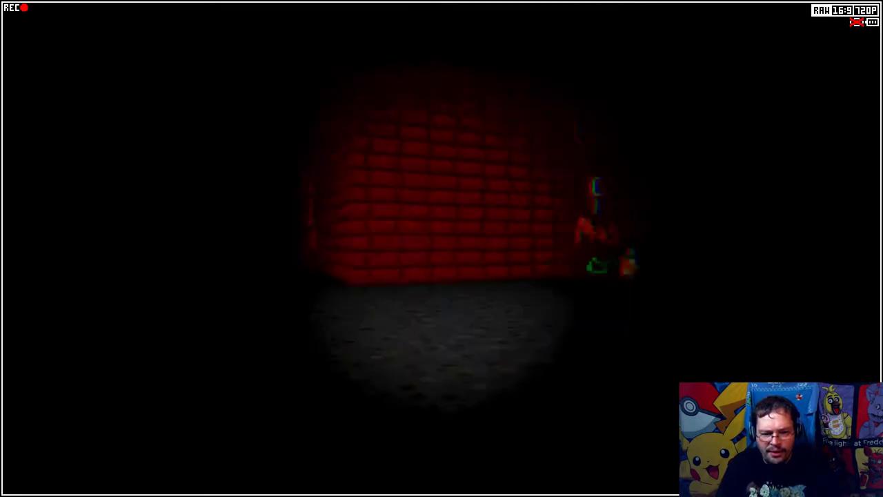
key(w)
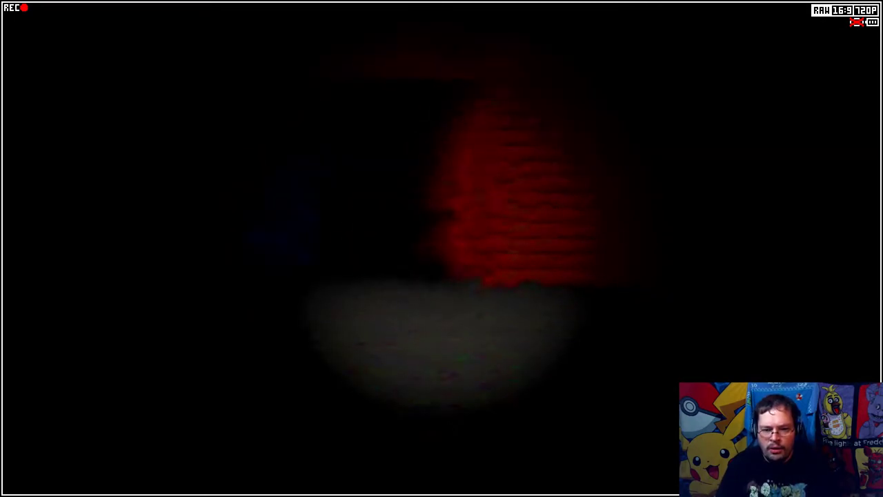
key(w)
key(w)
key(w)
key(w)
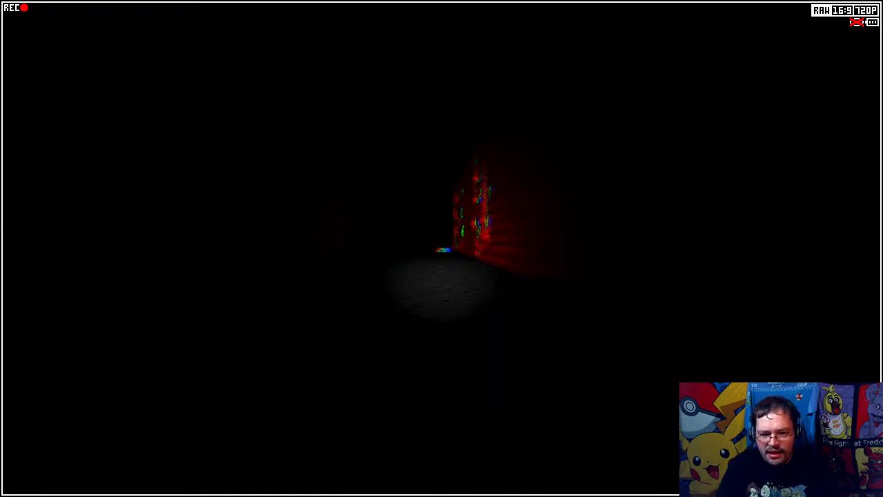
key(w)
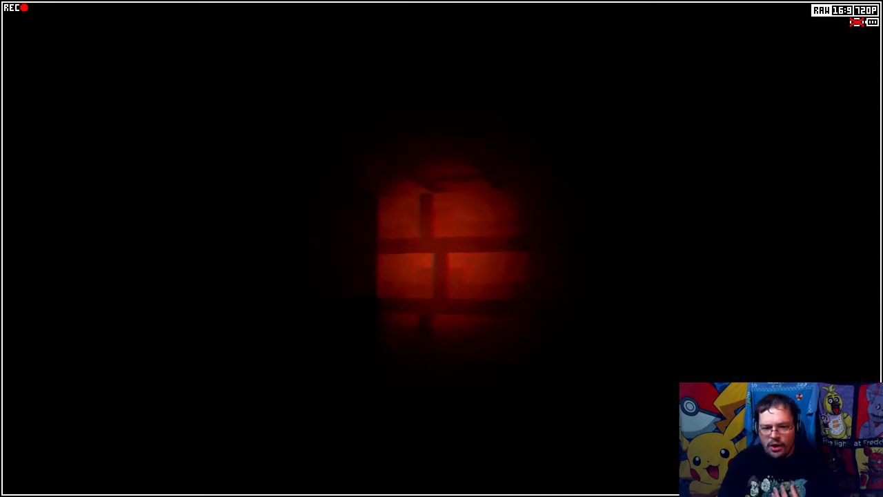
key(w)
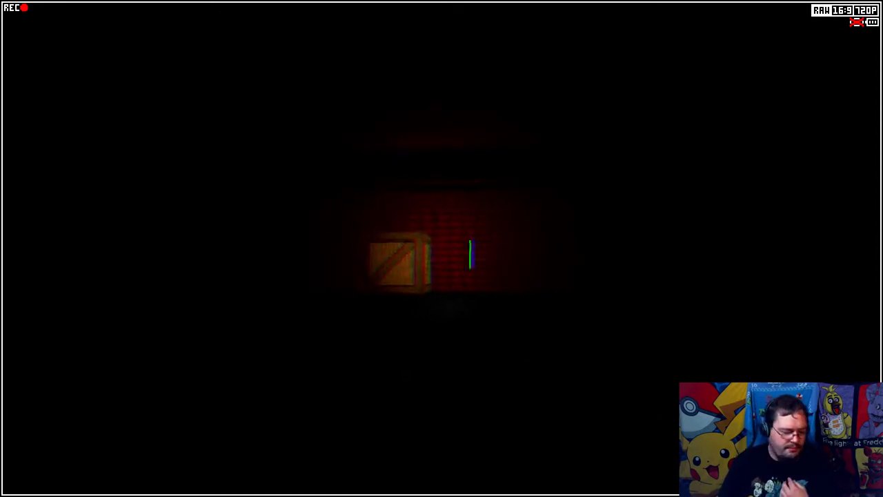
key(w)
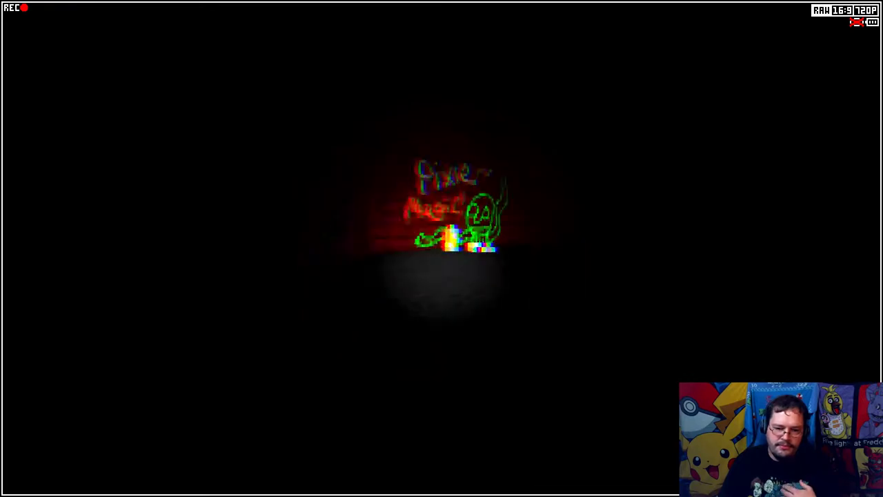
Step: Glance at the map, then explore the dark corridor toward the graffiti wall
key(m)
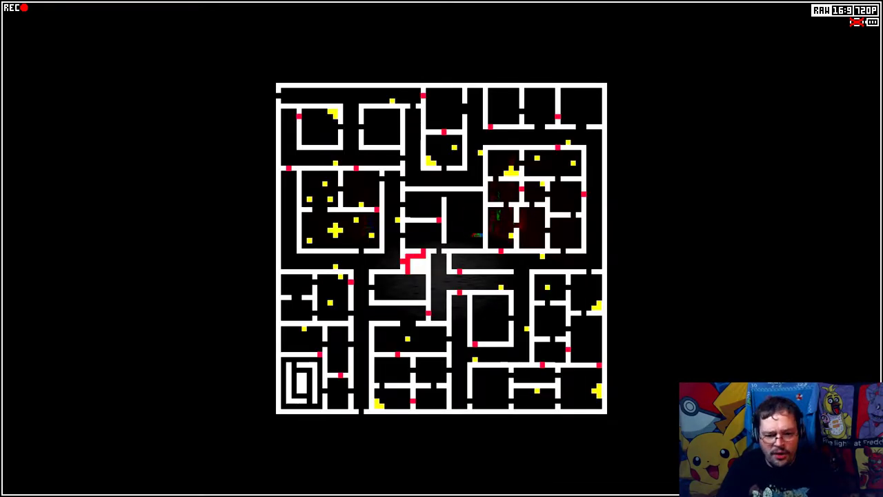
key(m)
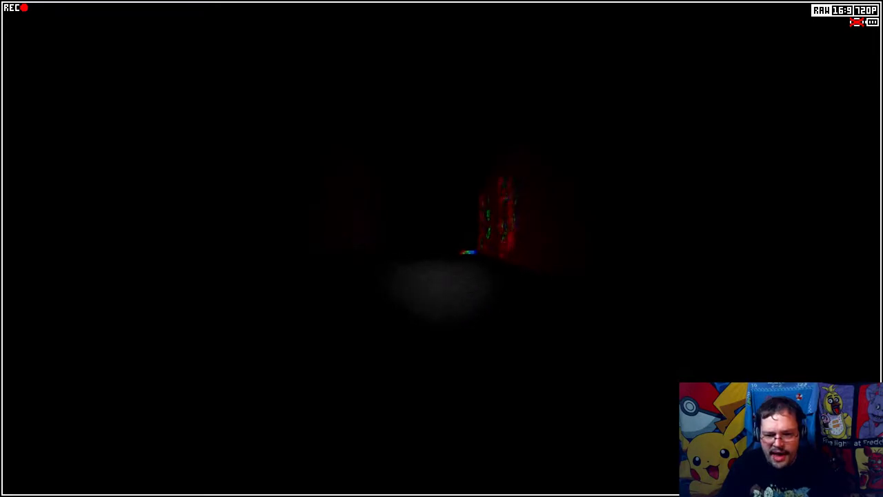
key(w)
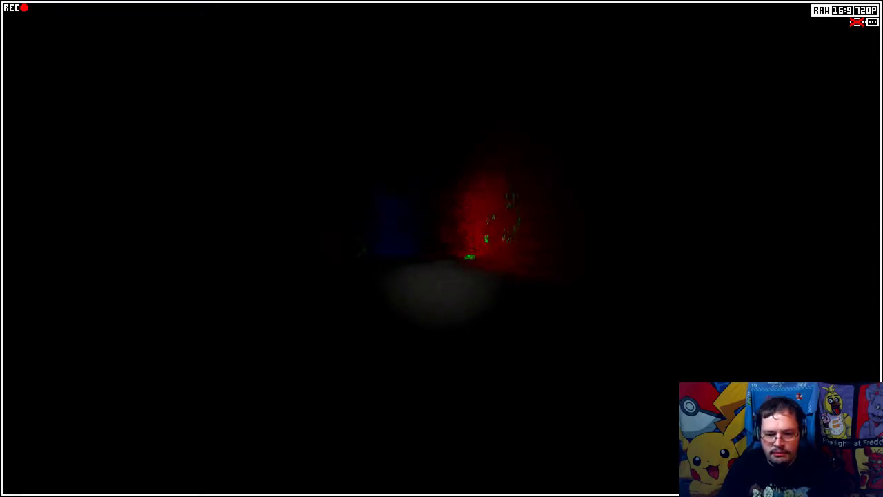
key(w)
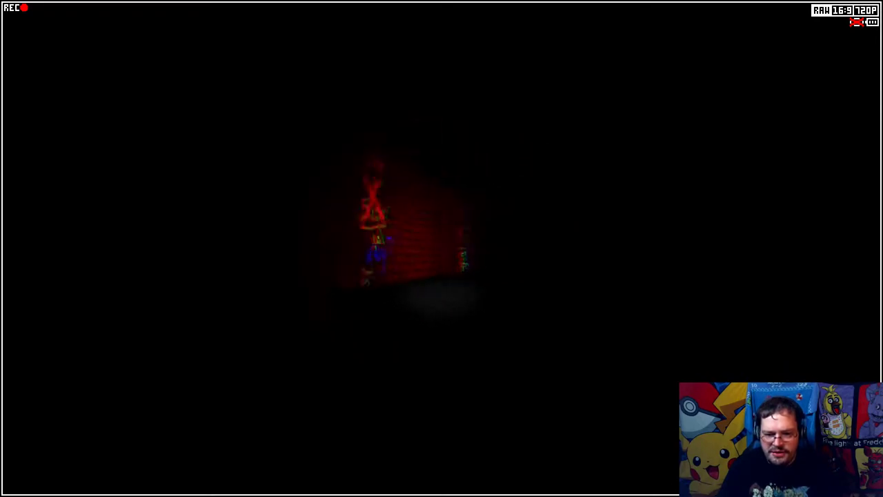
key(w)
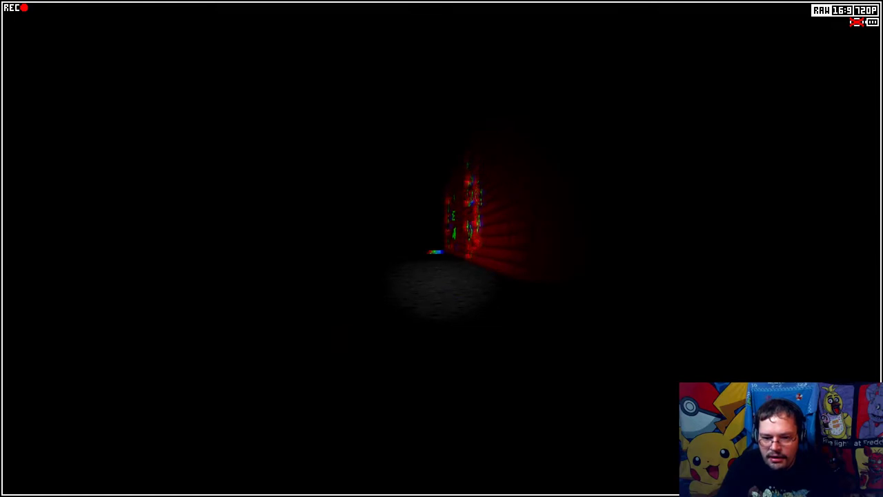
key(w)
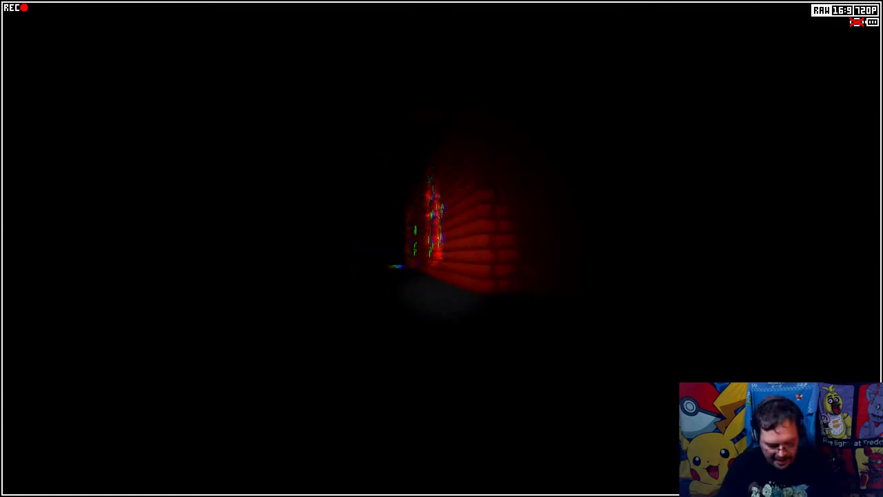
Step: Check the map, head toward the crate and red wall, and switch to night vision
key(Tab)
key(Tab)
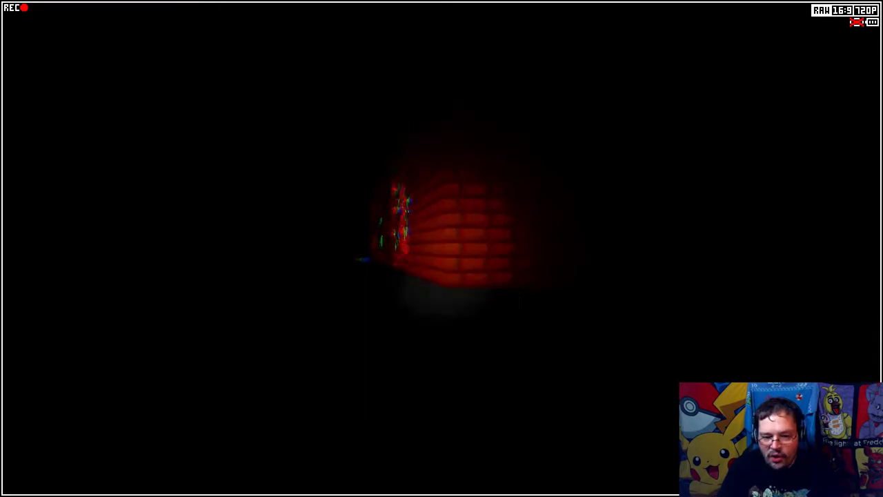
key(w)
key(w)
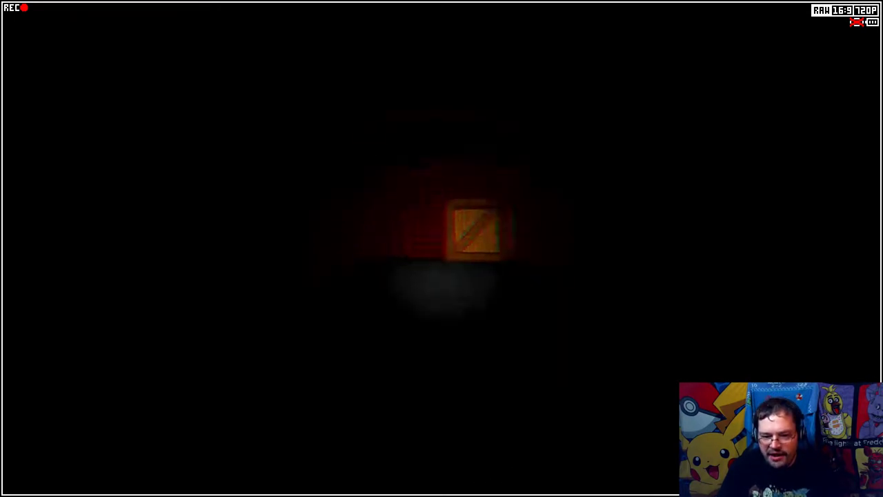
key(Tab)
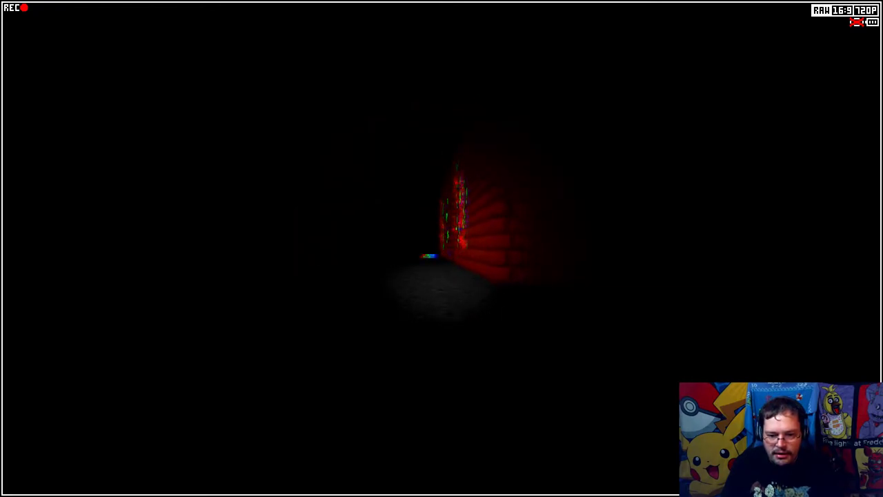
key(w)
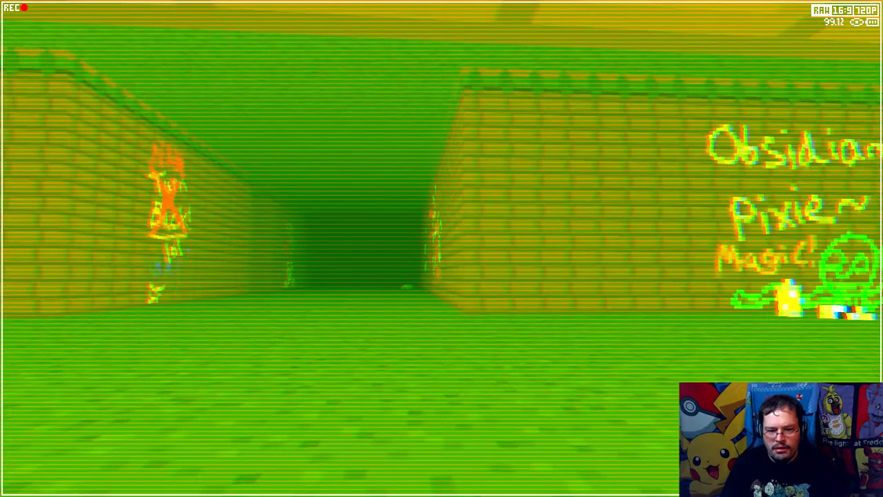
key(space)
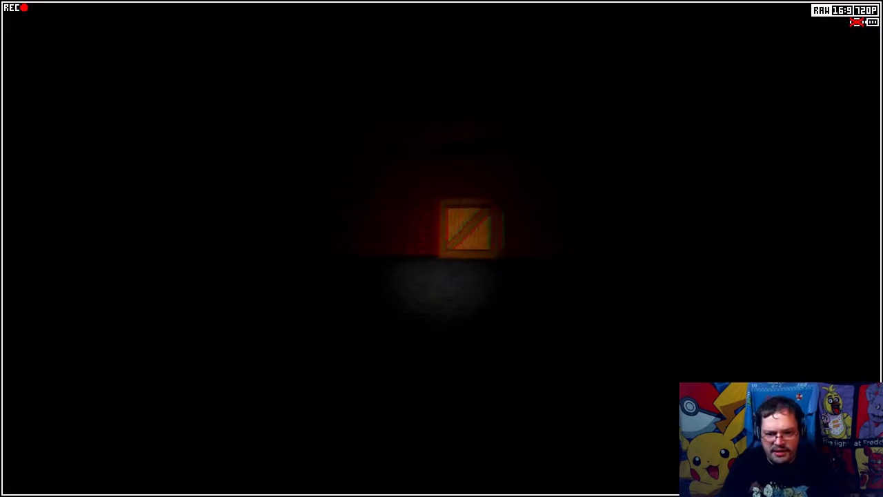
Step: Toggle the maze map, then approach the pixelated figures on the red wall
key(m)
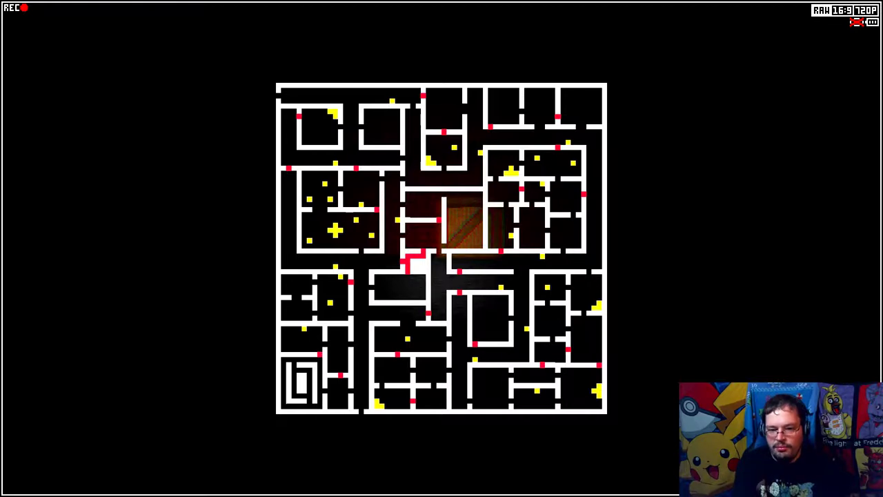
key(m)
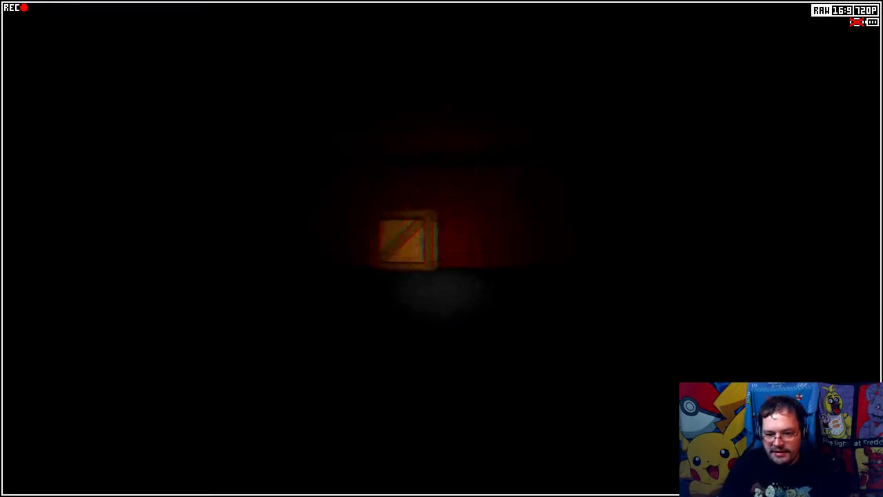
key(m)
key(m)
key(m)
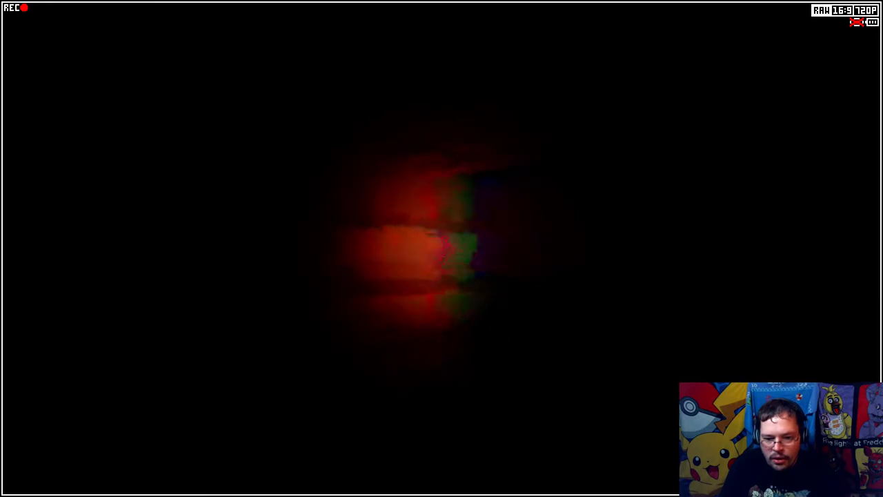
key(w)
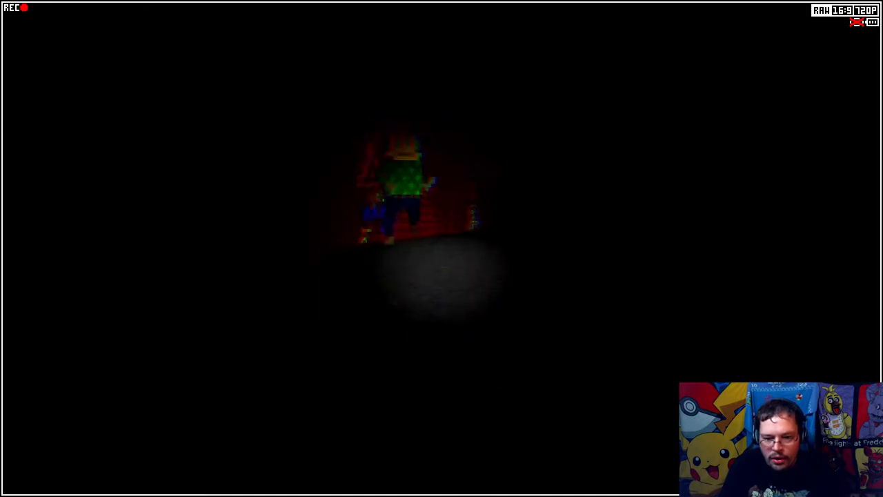
key(w)
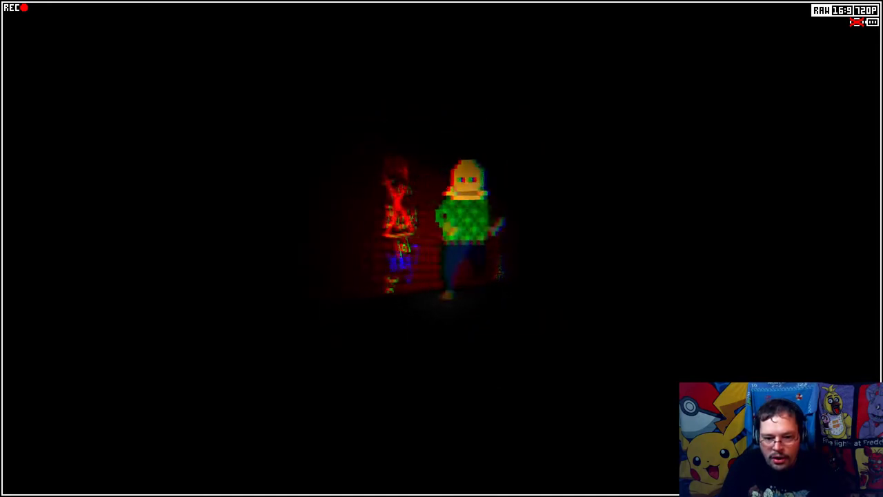
key(w)
key(w)
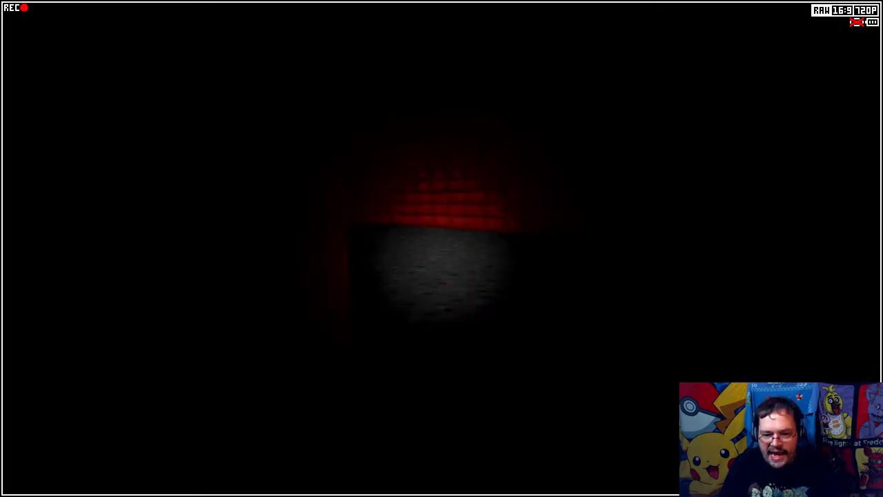
key(w)
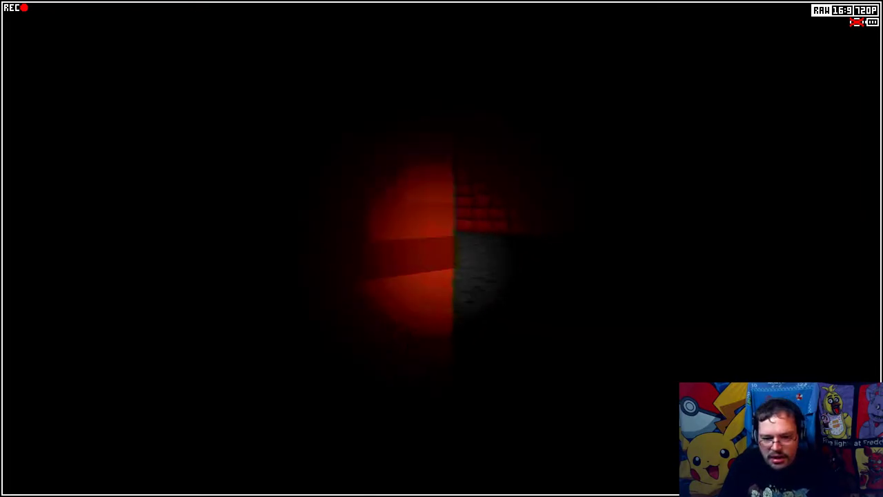
Step: Turn toward the corner and study the building map
key(m)
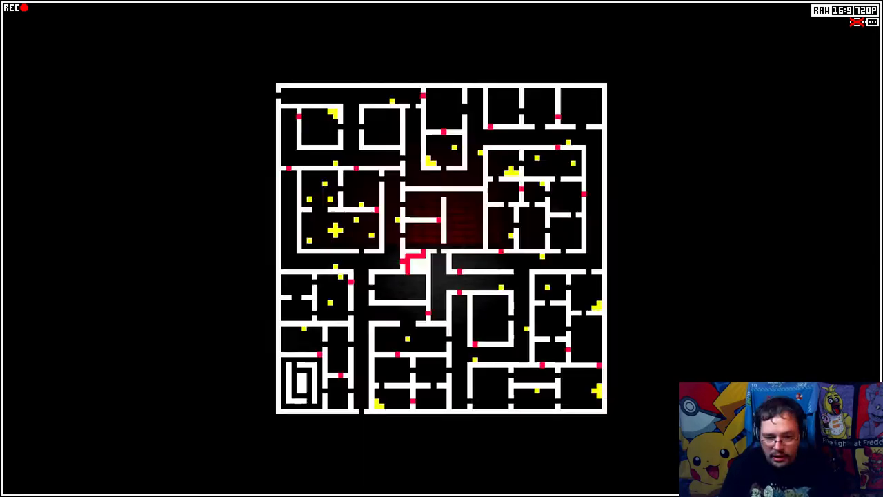
key(Tab)
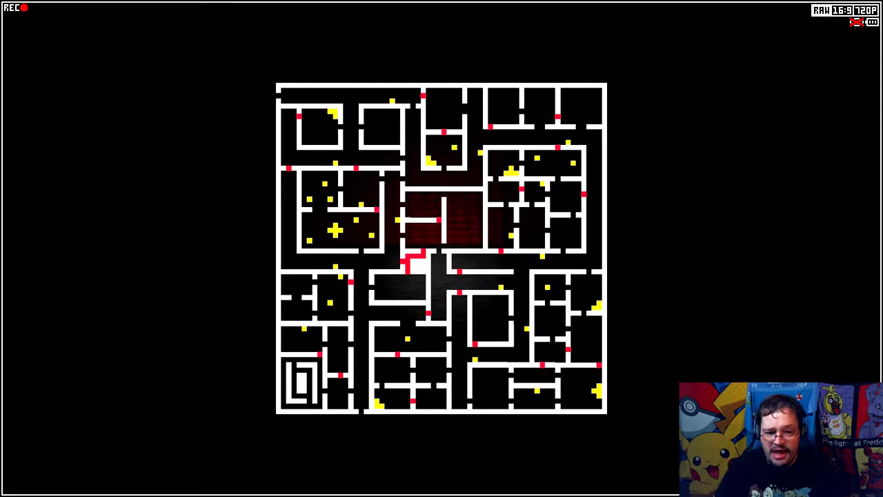
key(Tab)
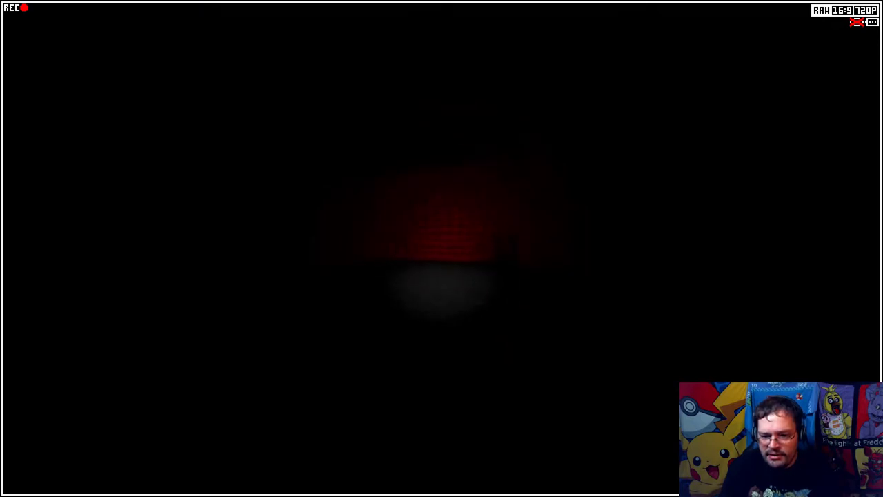
Step: Walk through the corridor between the brick pillars, past the wooden crate
key(w)
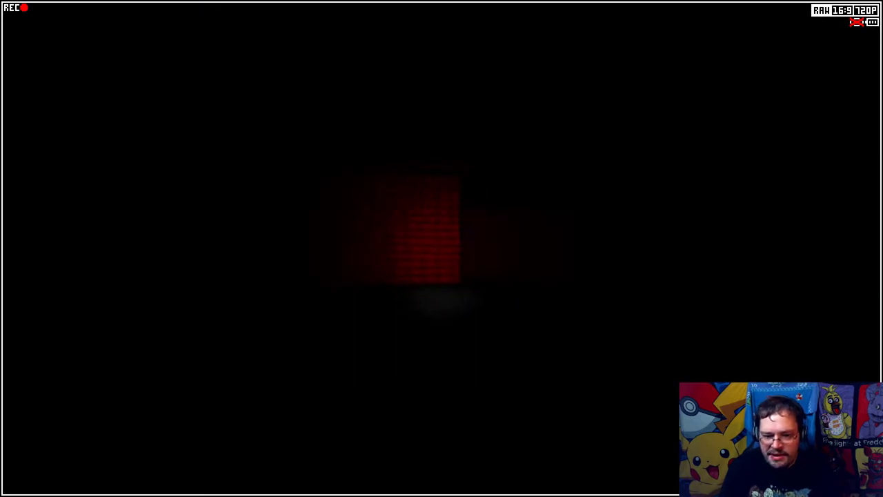
key(w)
key(w)
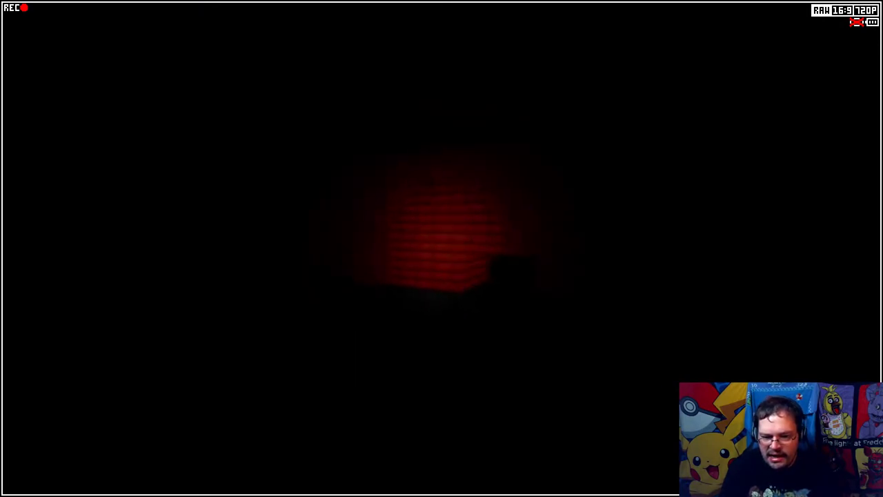
key(w)
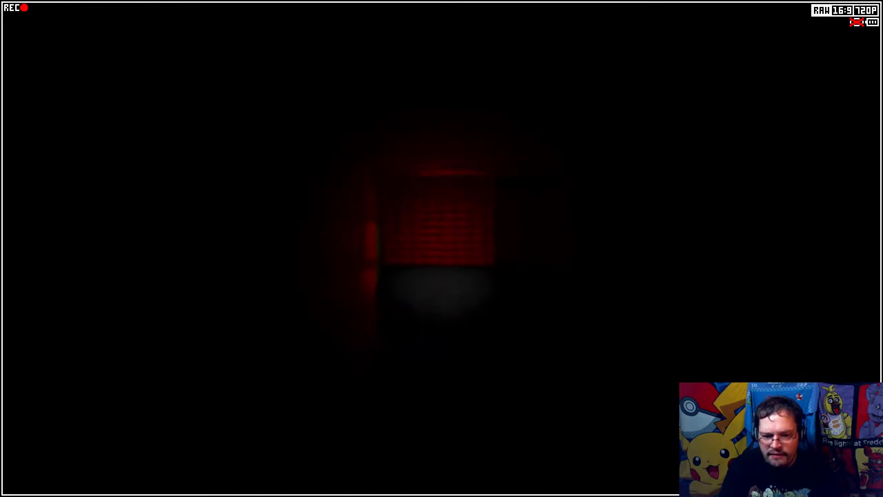
key(w)
key(w)
key(w)
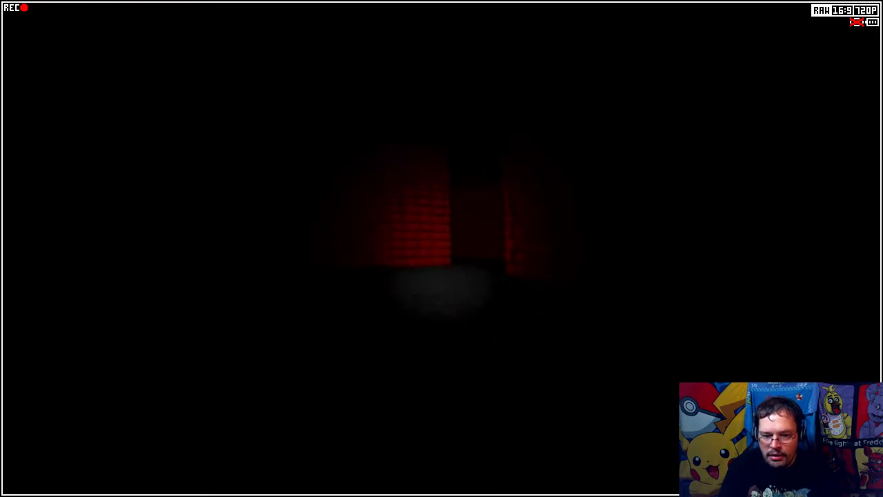
key(w)
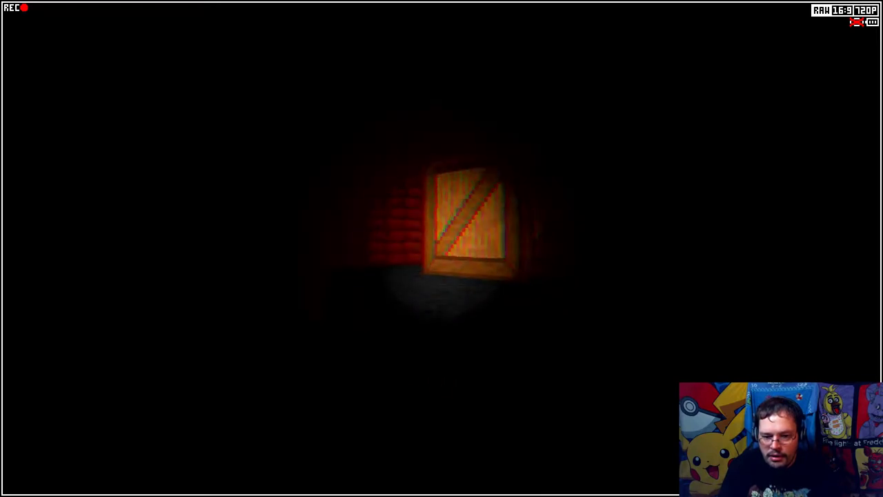
Step: Continue down the corridor, check the map, and face the brick wall
key(w)
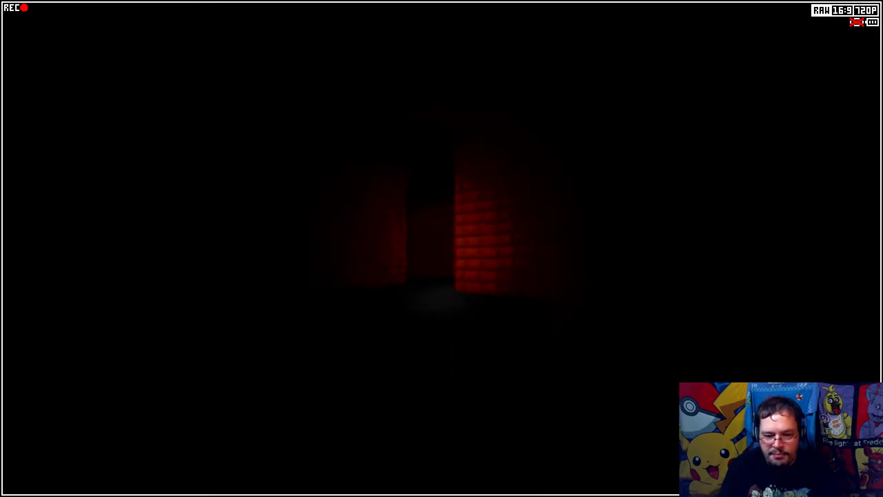
key(w)
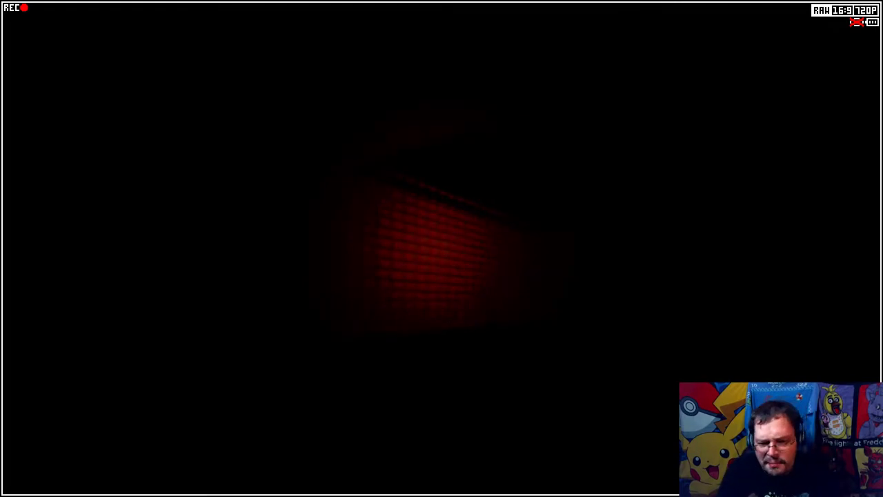
key(w)
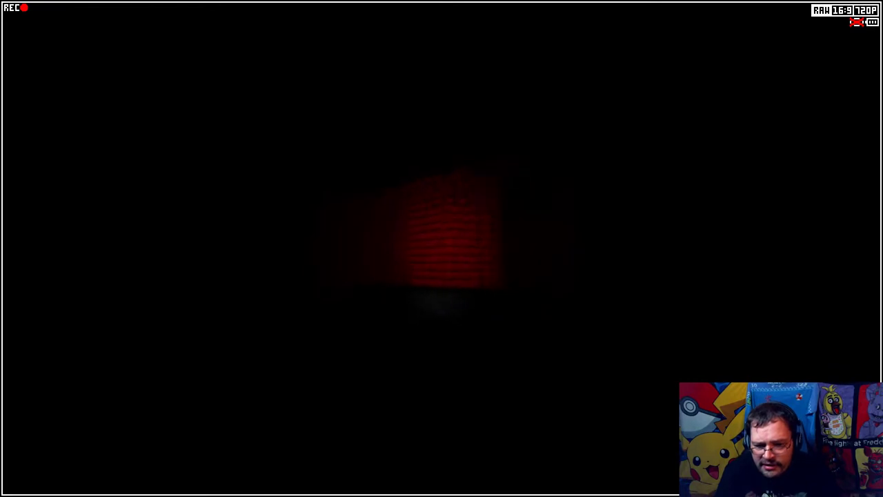
key(m)
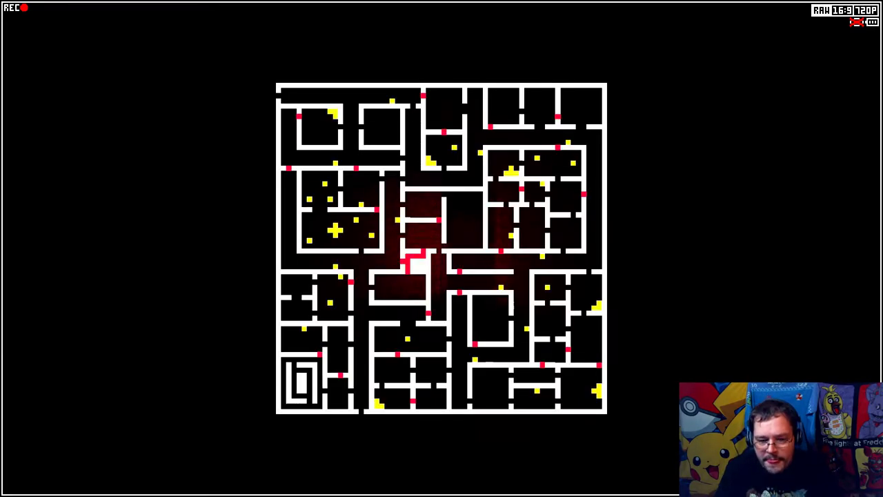
key(m)
key(w)
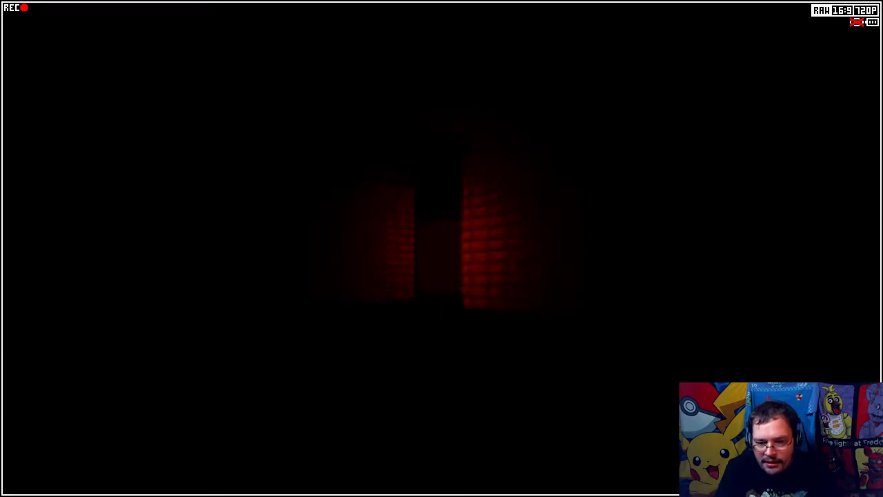
key(w)
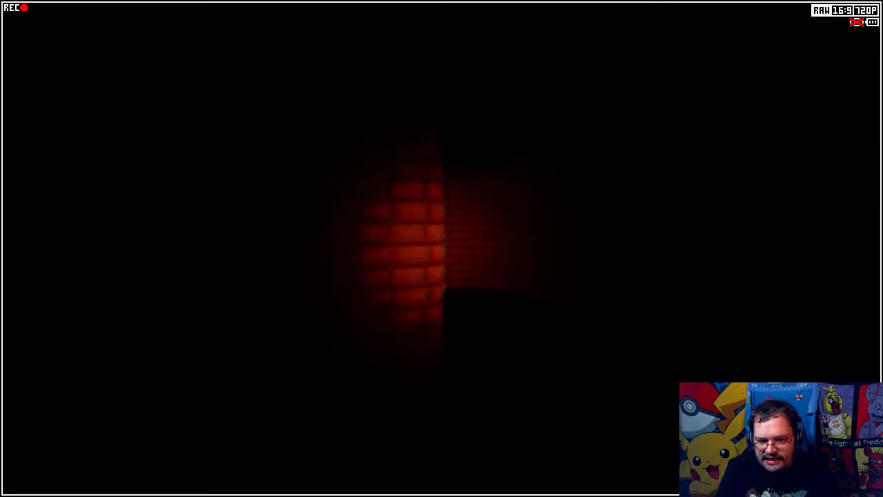
key(w)
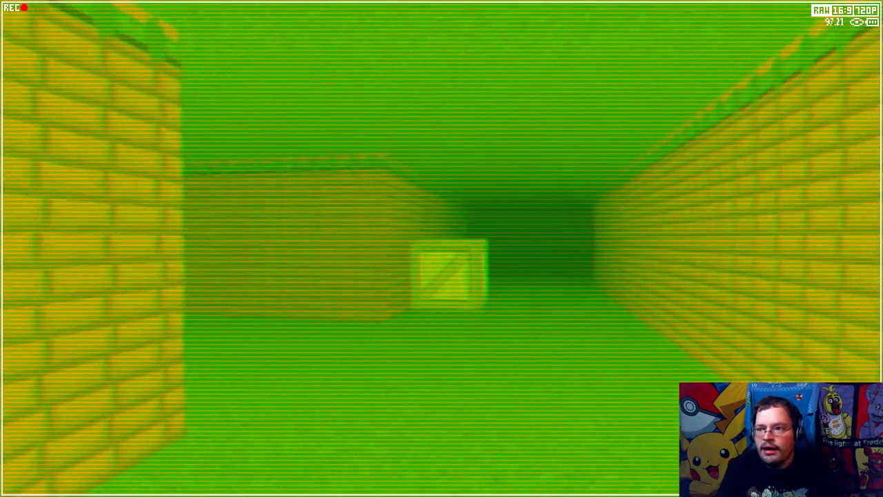
Step: Walk through the doorway into the larger room and survey its walls in darkness
key(w)
key(w)
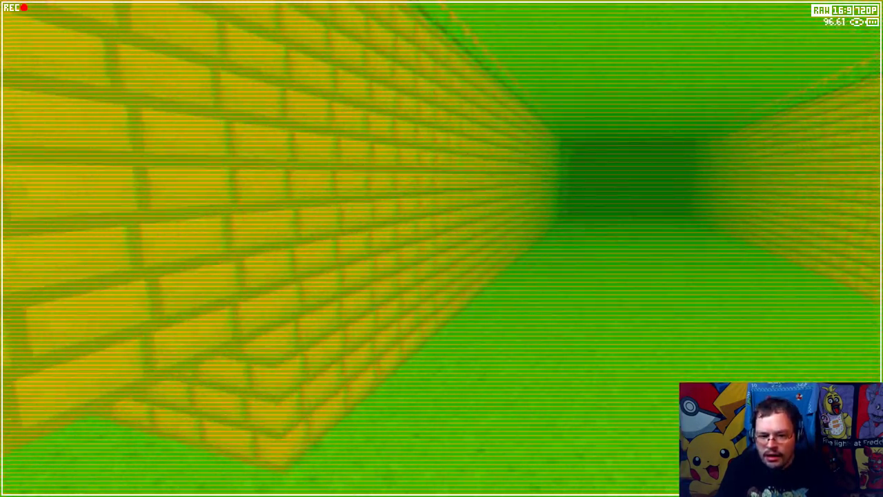
key(w)
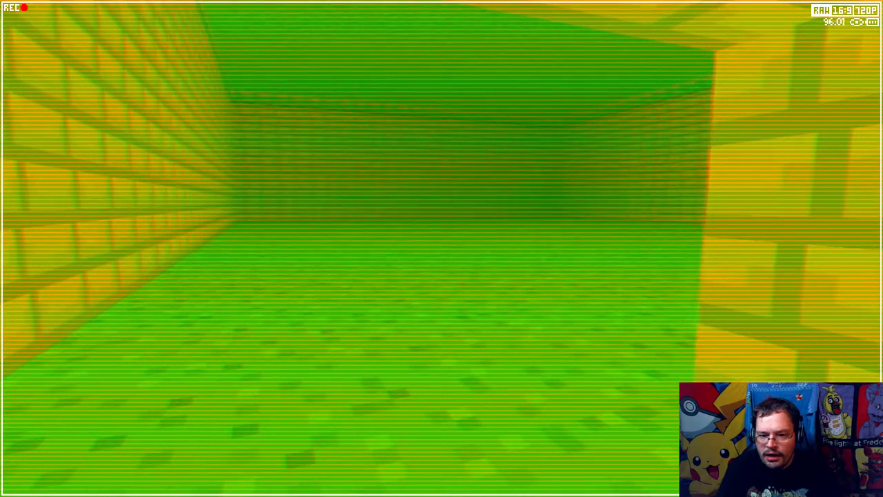
key(w)
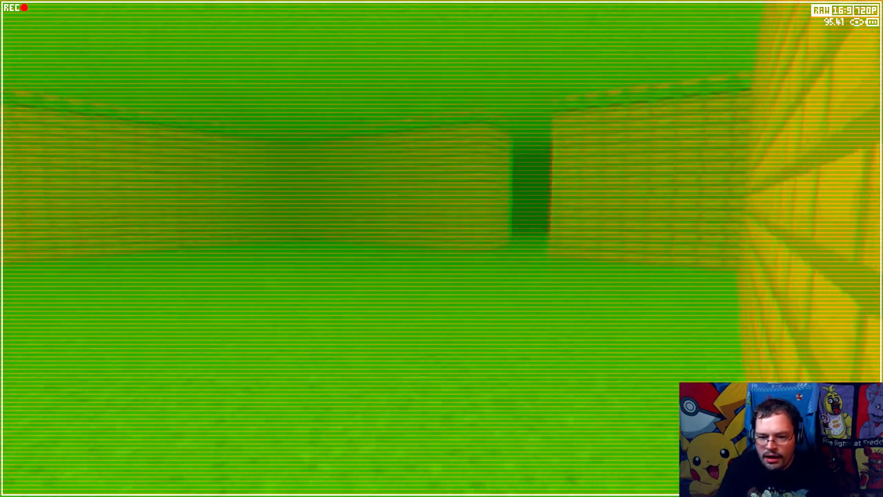
key(f)
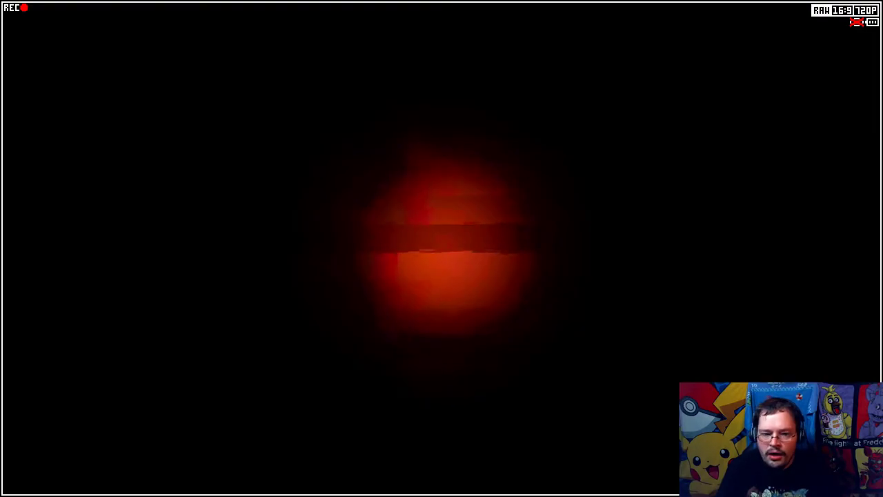
key(w)
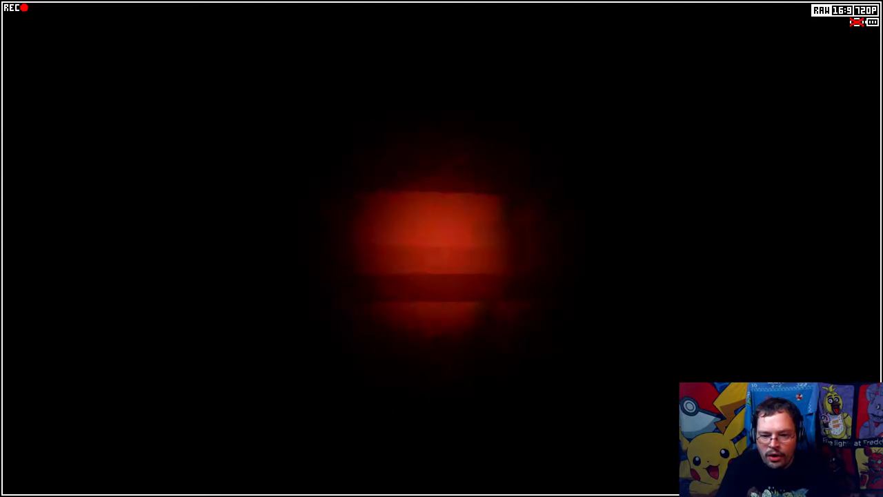
key(w)
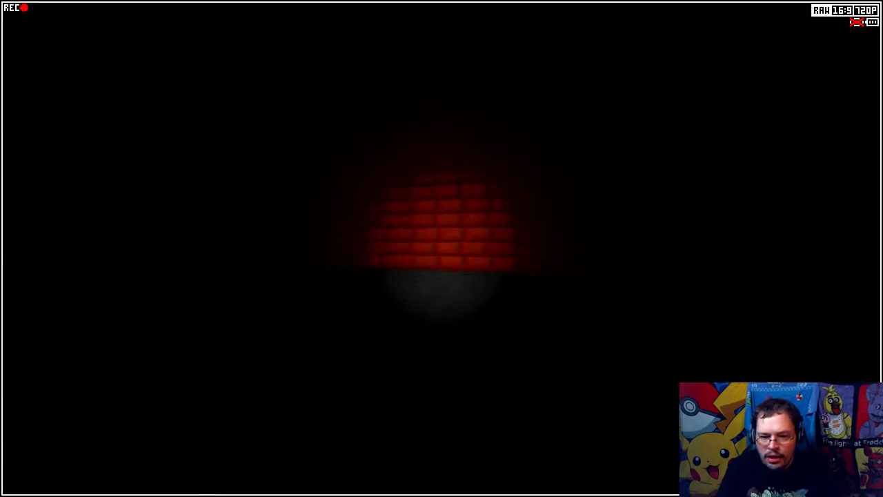
key(w)
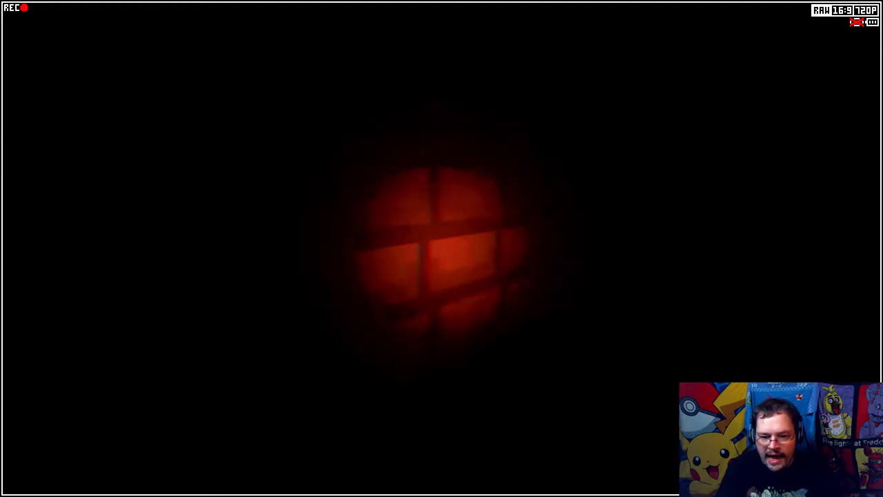
key(w)
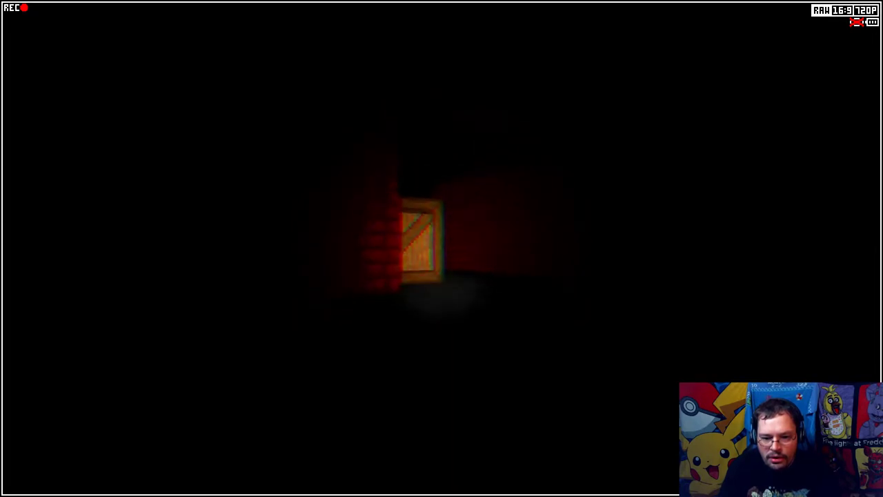
key(w)
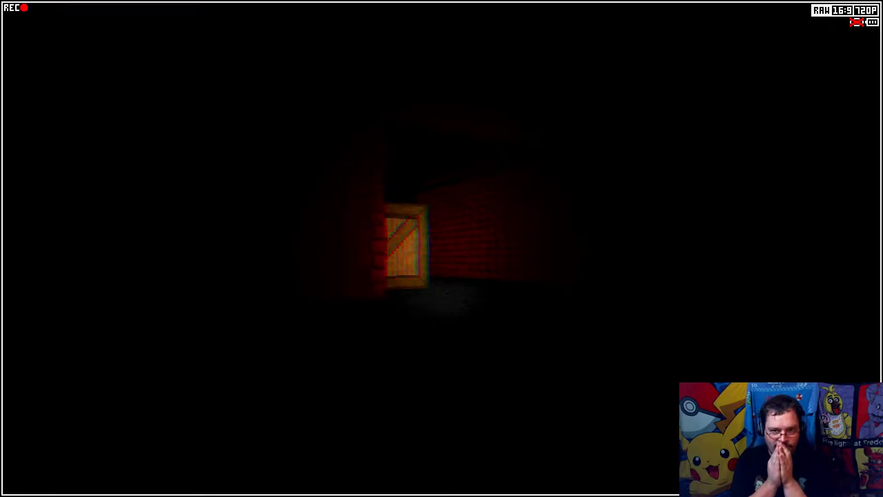
Step: Look toward the crate, then go through the doorway and along the wall to the green corridor
key(w)
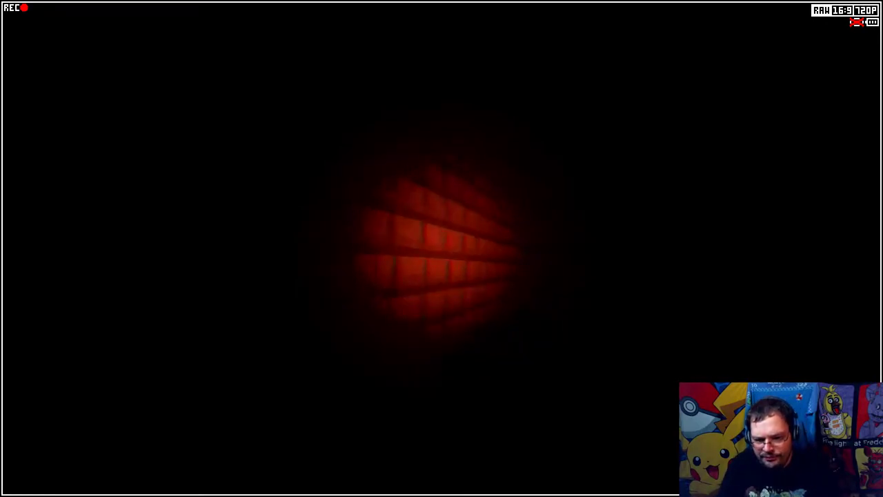
key(w)
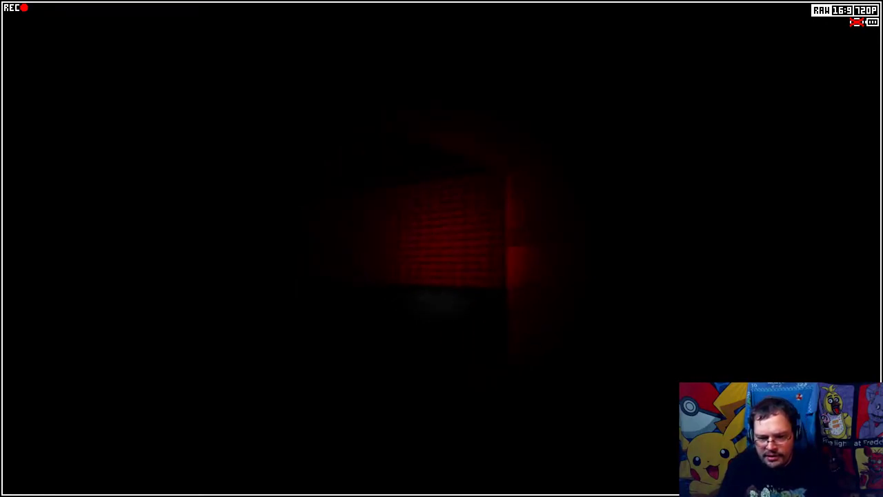
key(w)
key(w)
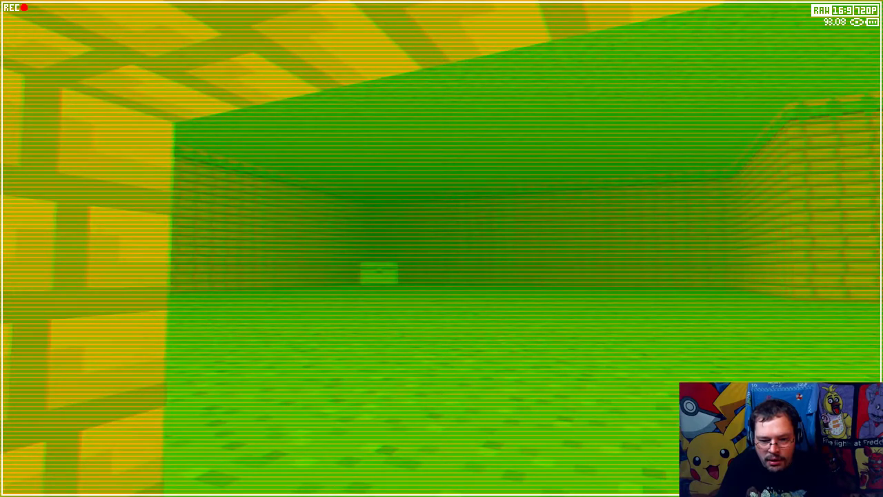
Step: Toggle night vision down the corridor and read the chest: the key is in H.I.S chest
key(w)
key(f)
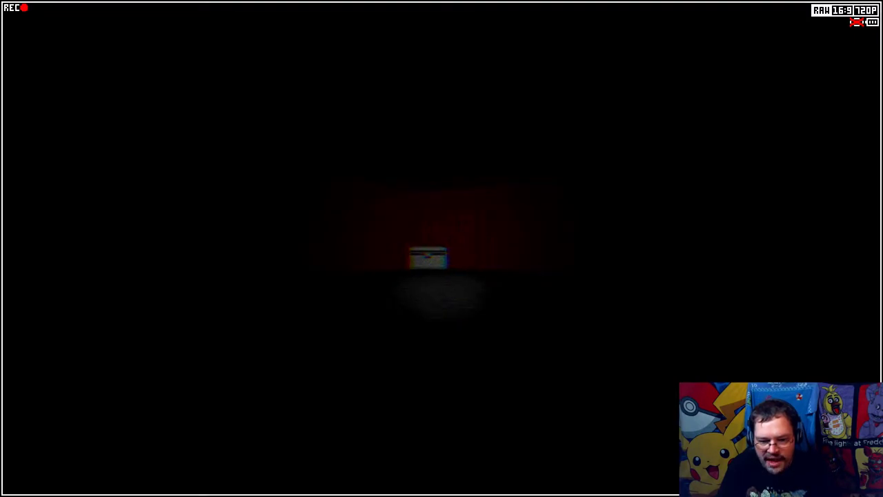
key(f)
key(w)
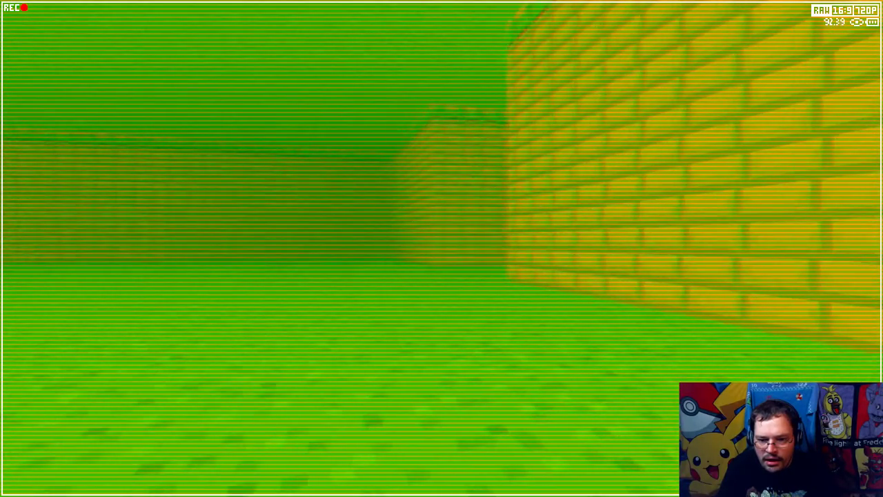
key(w)
key(f)
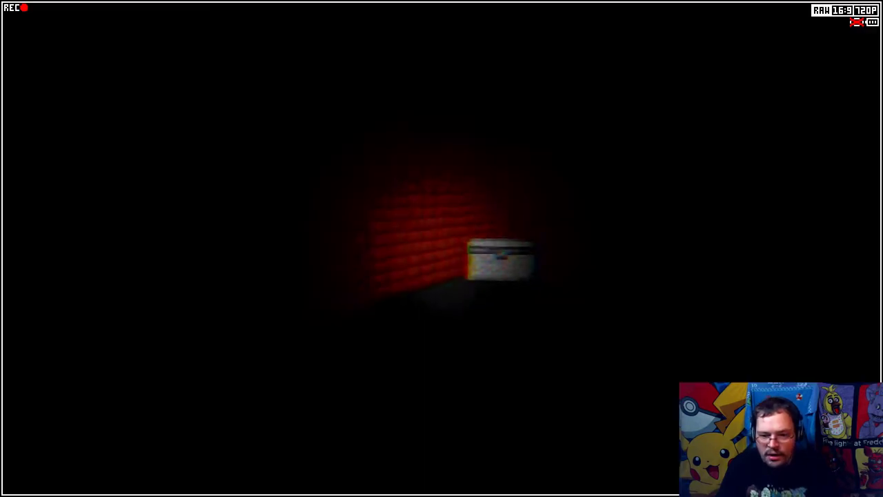
key(w)
key(e)
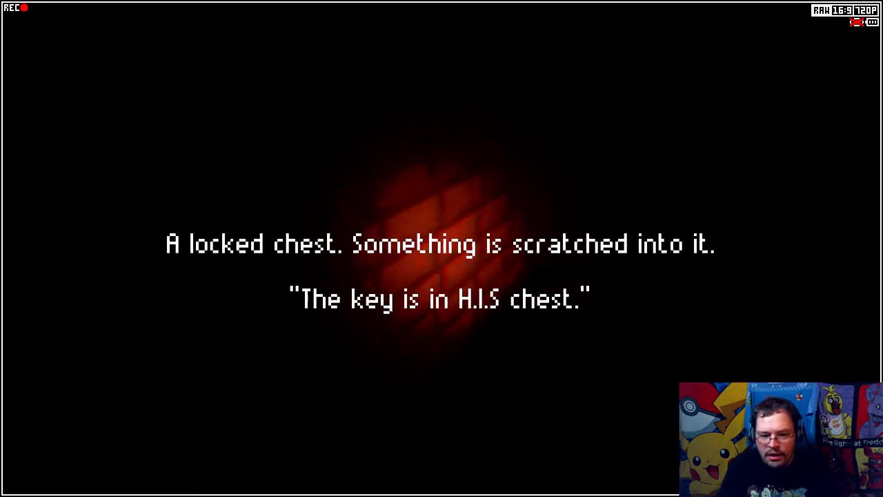
Step: Dismiss the chest message and walk the dark corridor to the corner
key(e)
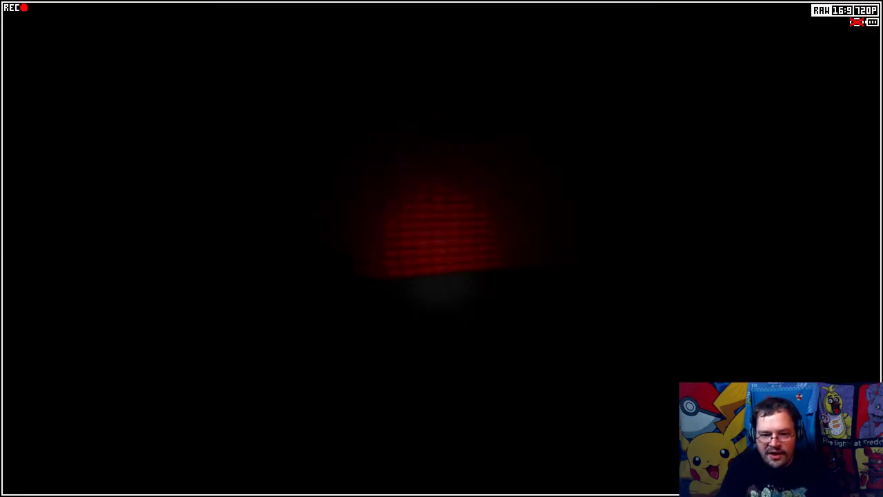
key(w)
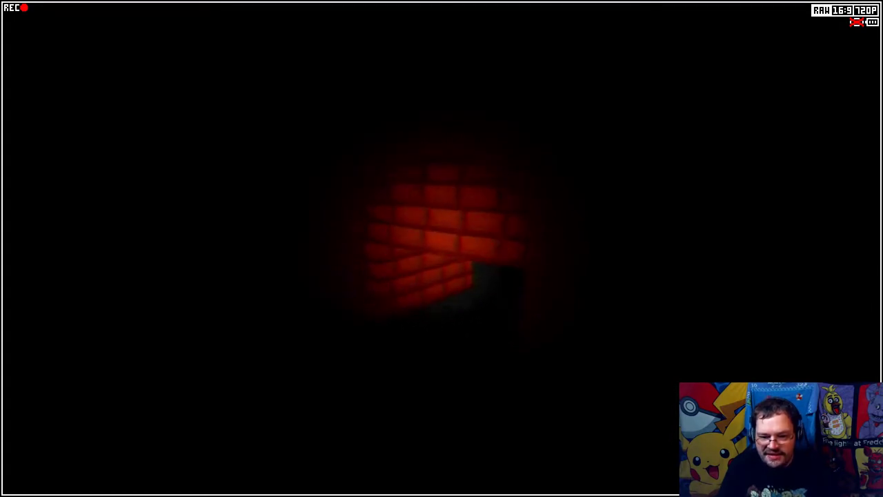
key(w)
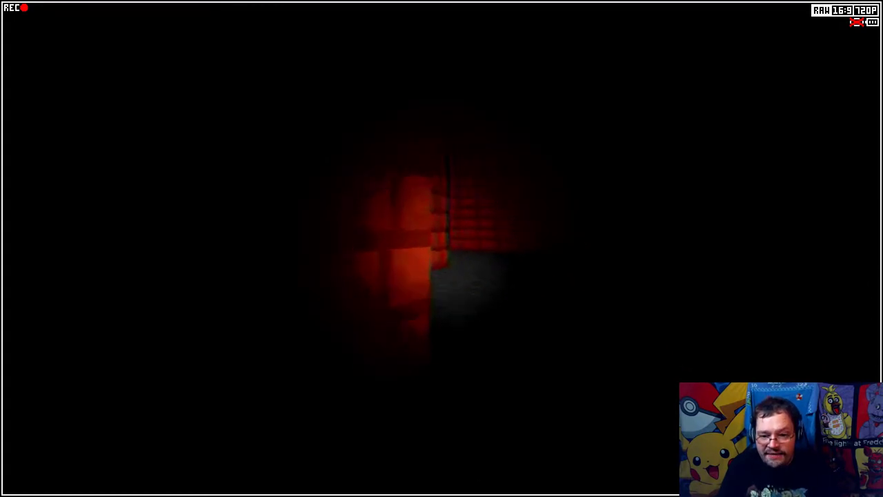
key(w)
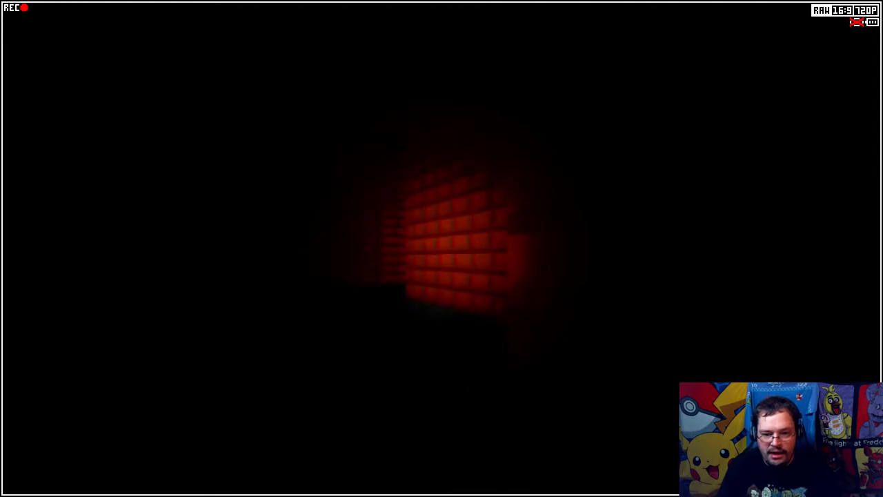
key(w)
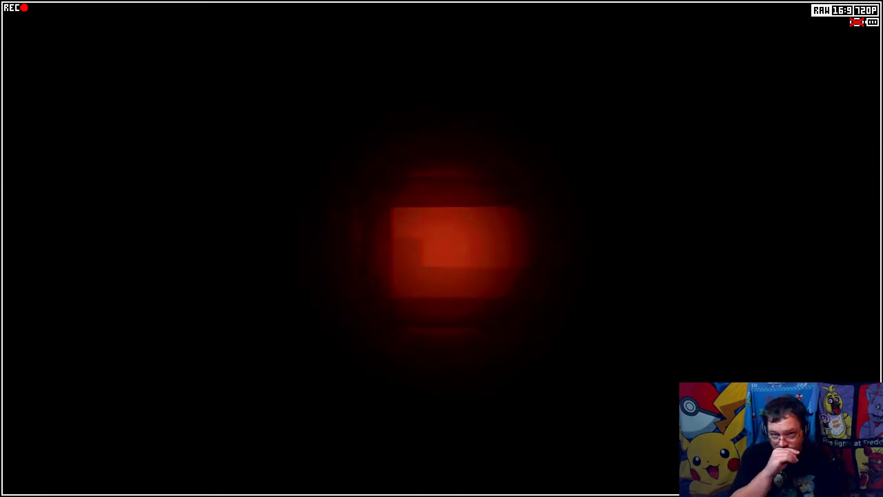
Step: Check the maze map, then walk between the brick walls with night vision into the open area
key(Tab)
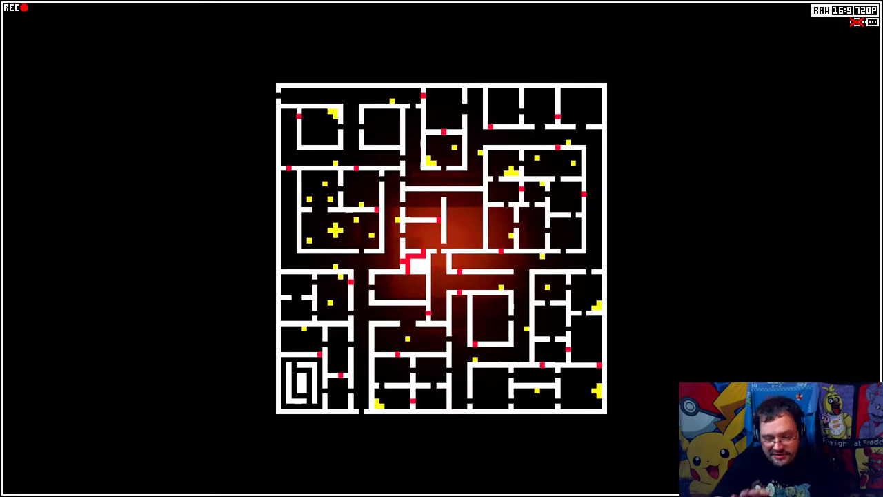
key(Tab)
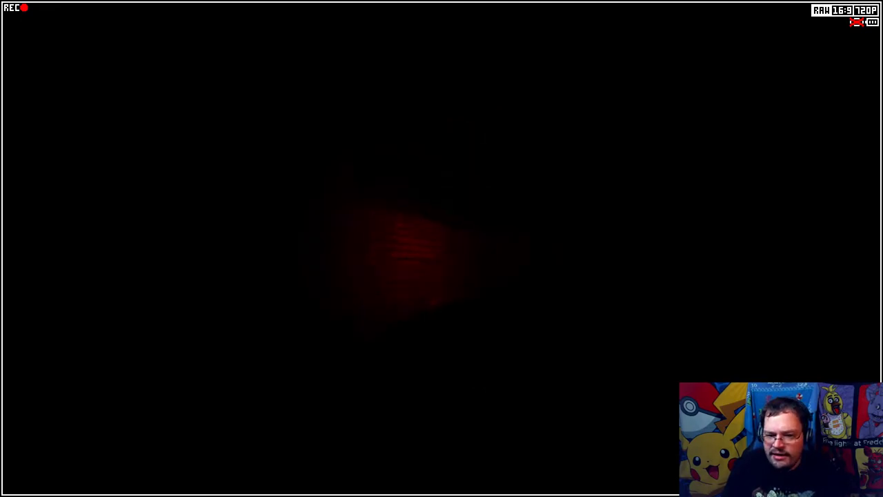
key(w)
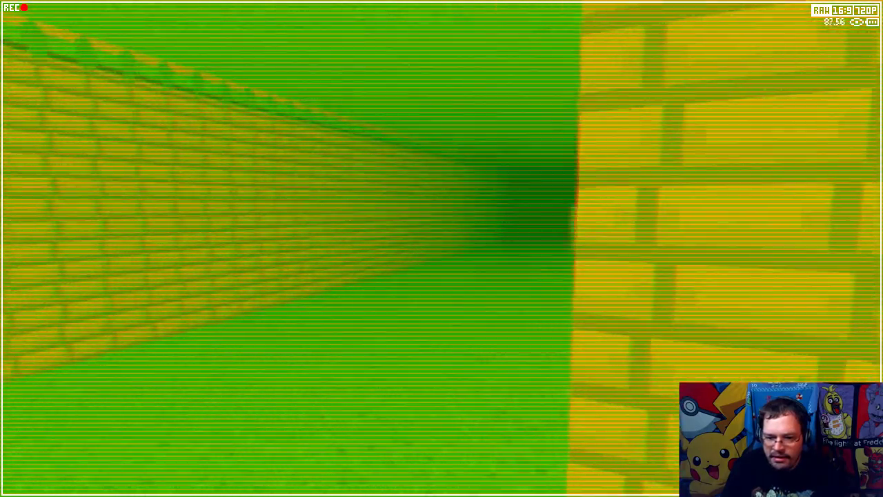
key(w)
key(w)
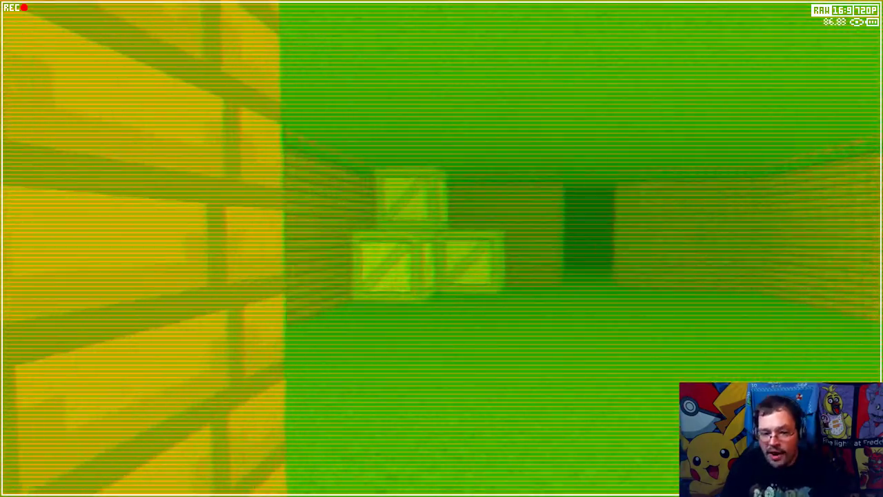
key(w)
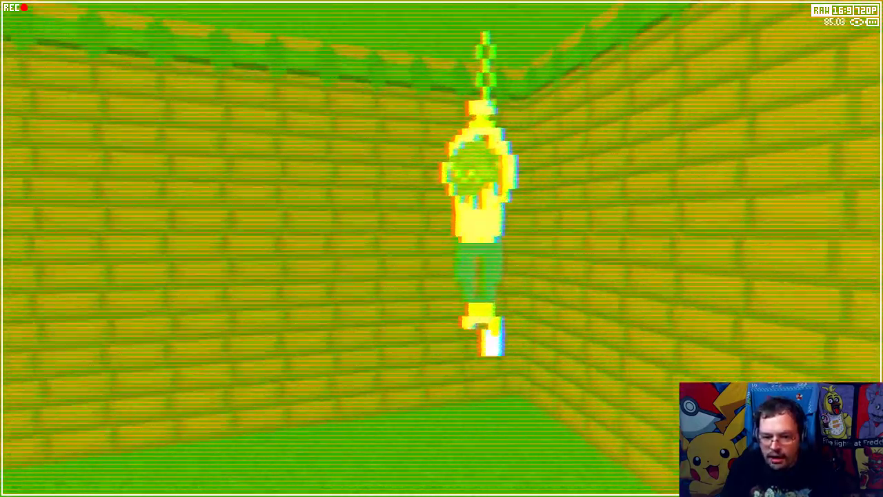
Step: Face the hanging body, read its 'Find a knife. H.I.S' note, and turn away
key(w)
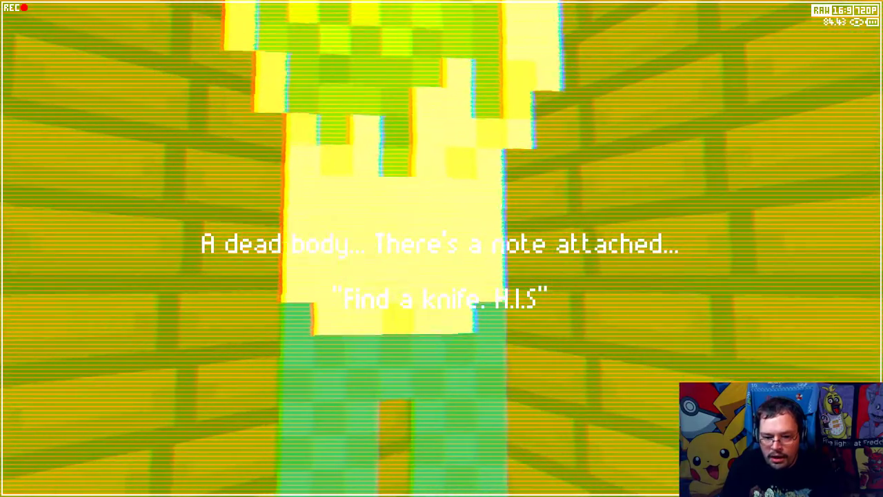
key(w)
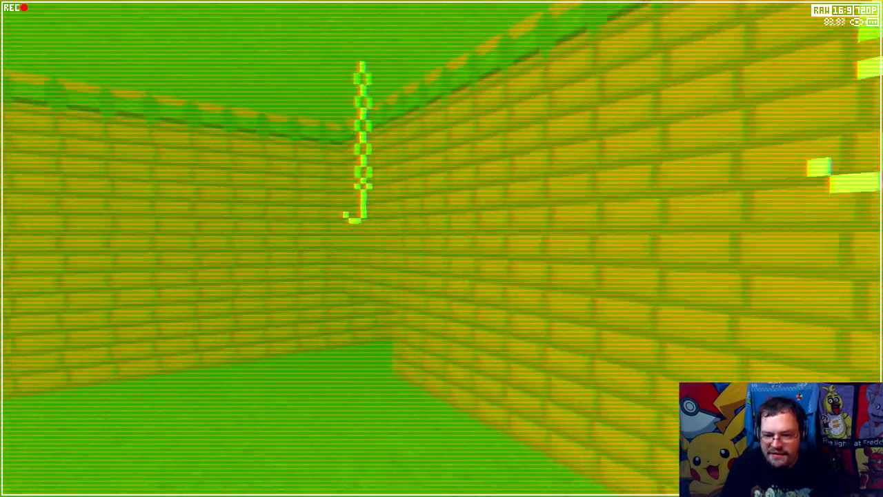
key(w)
key(w)
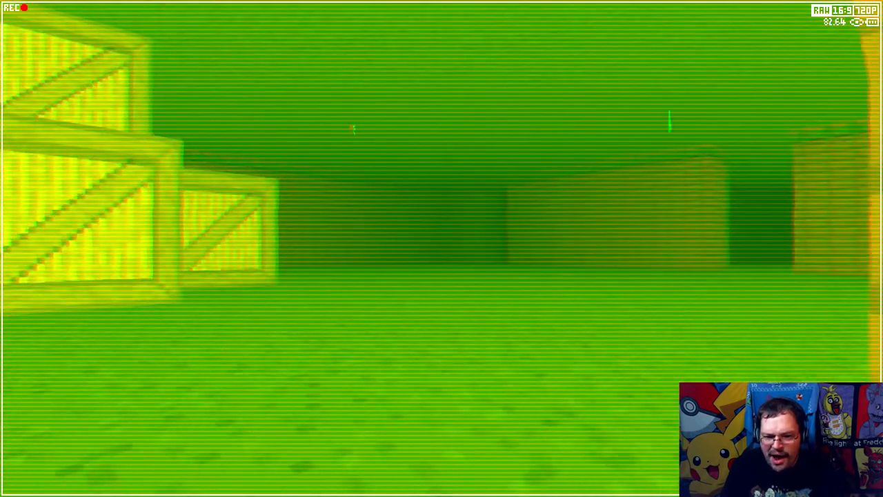
Step: Toggle night vision back on and walk past the stacked crates into the corridor
key(f)
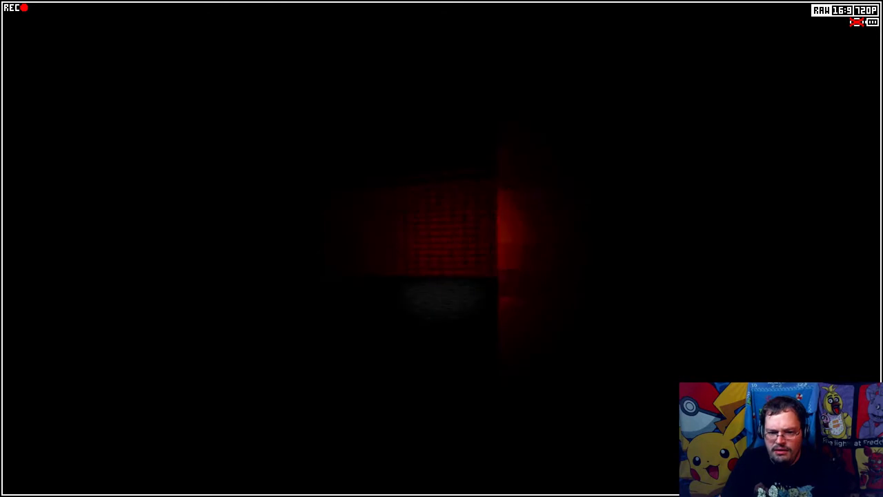
key(f)
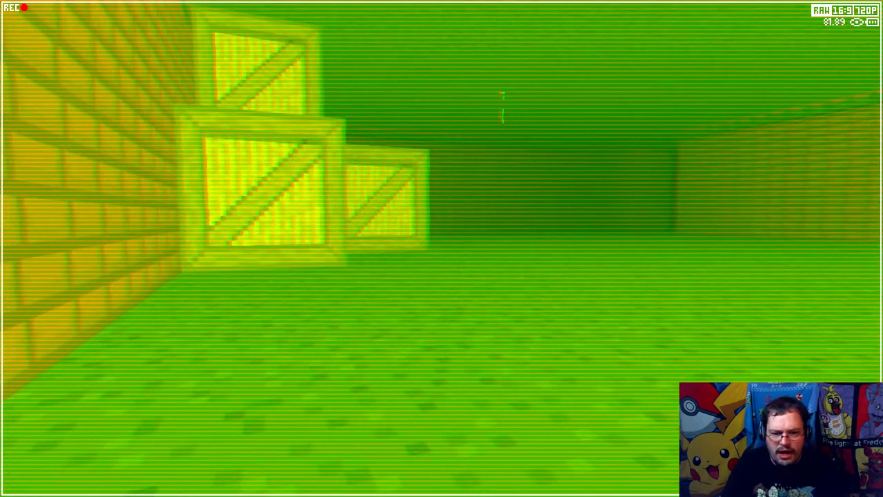
key(w)
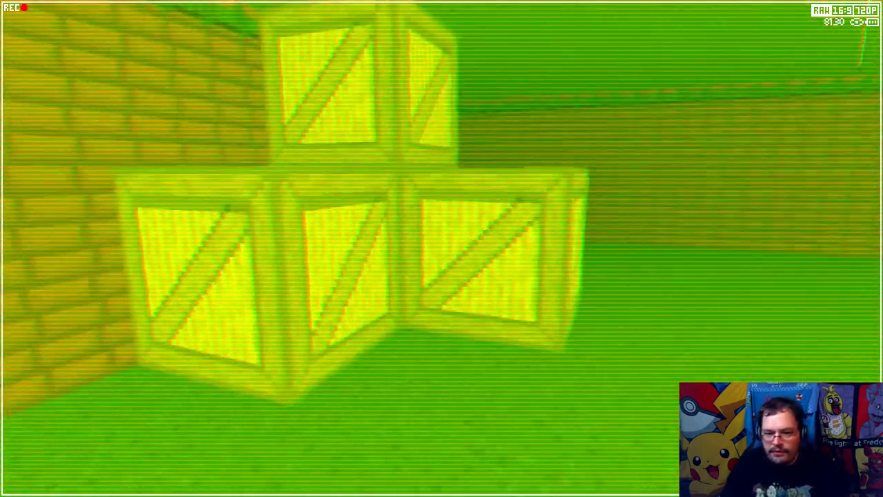
key(w)
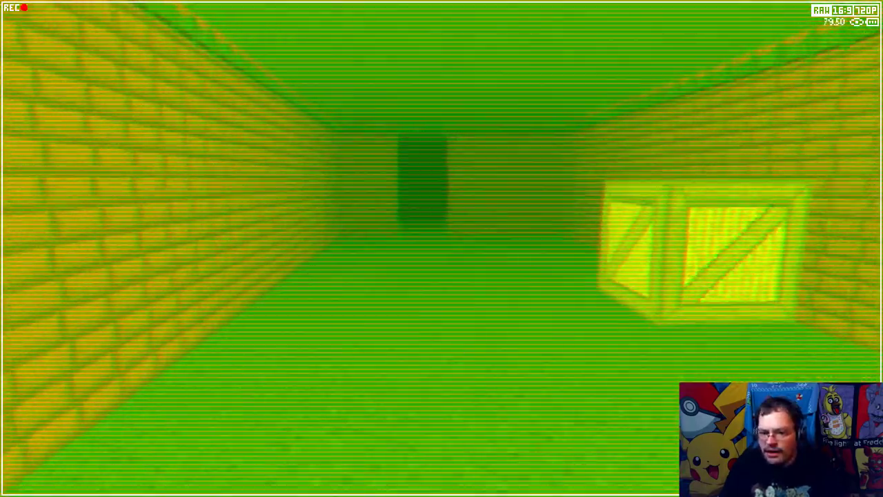
Step: Follow the long corridor through the doorway toward the far crates, then turn night vision off
key(w)
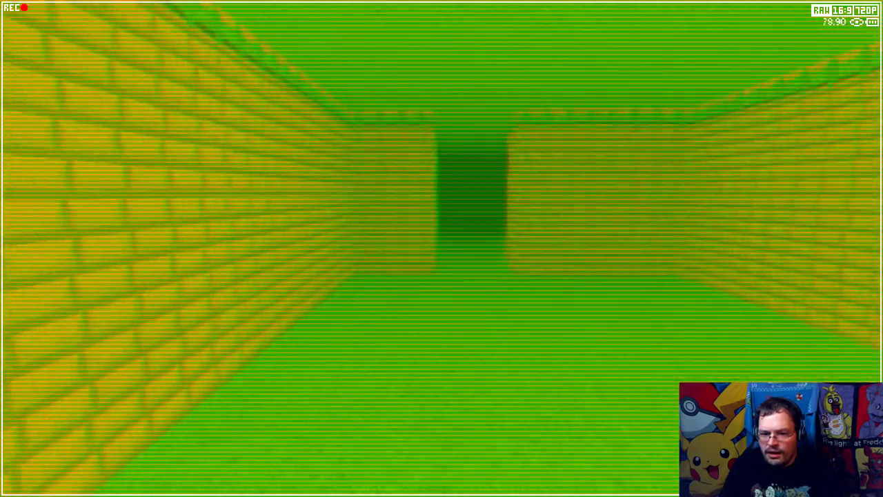
key(w)
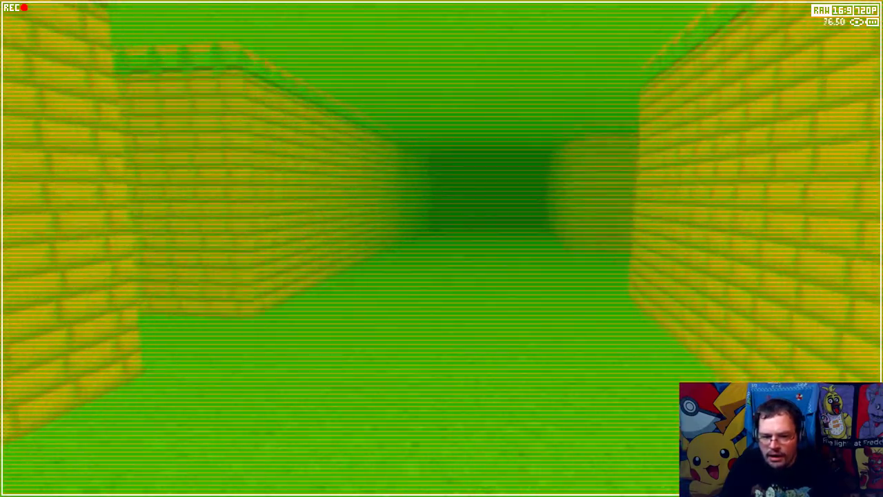
key(w)
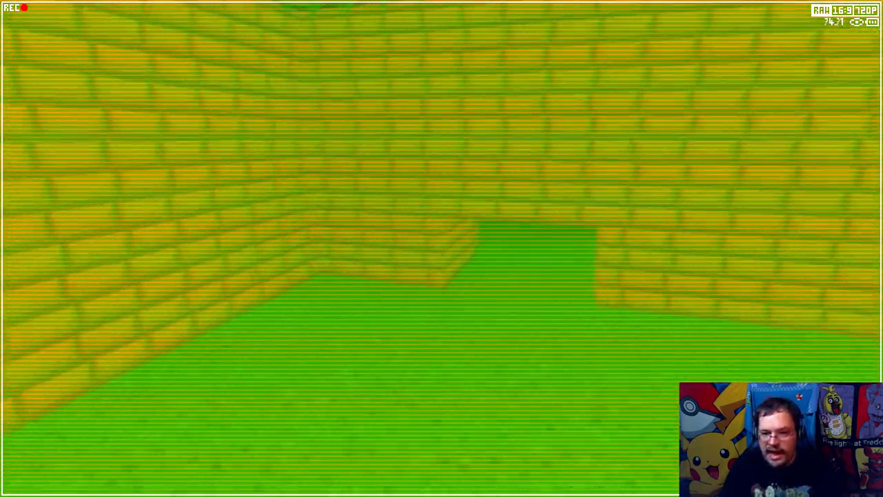
key(w)
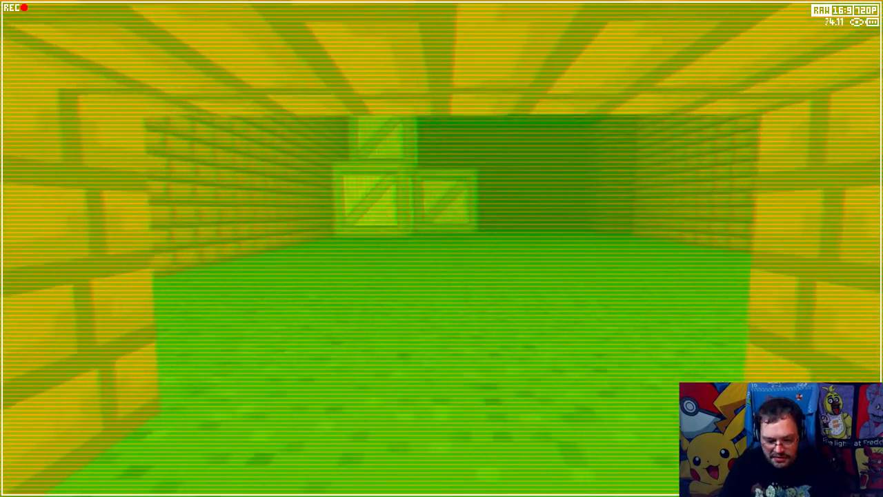
key(space)
key(w)
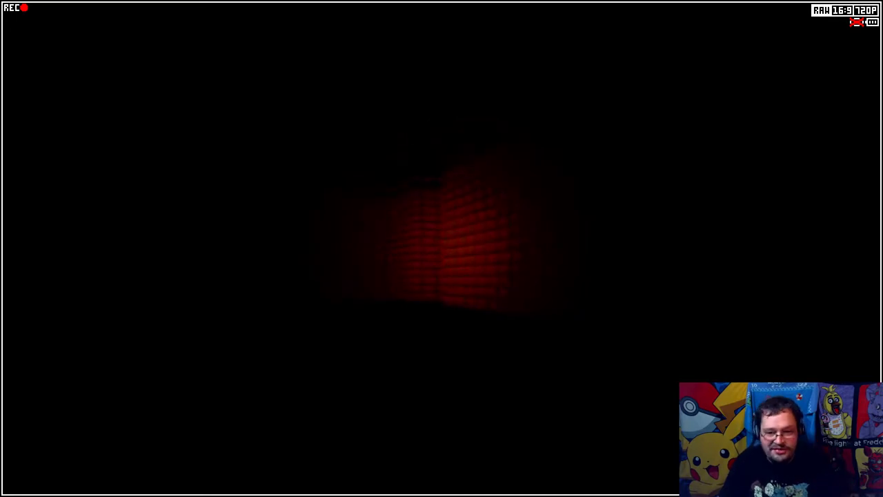
Step: Check the maze map, then turn from the stacked crates toward the brick corner
key(Tab)
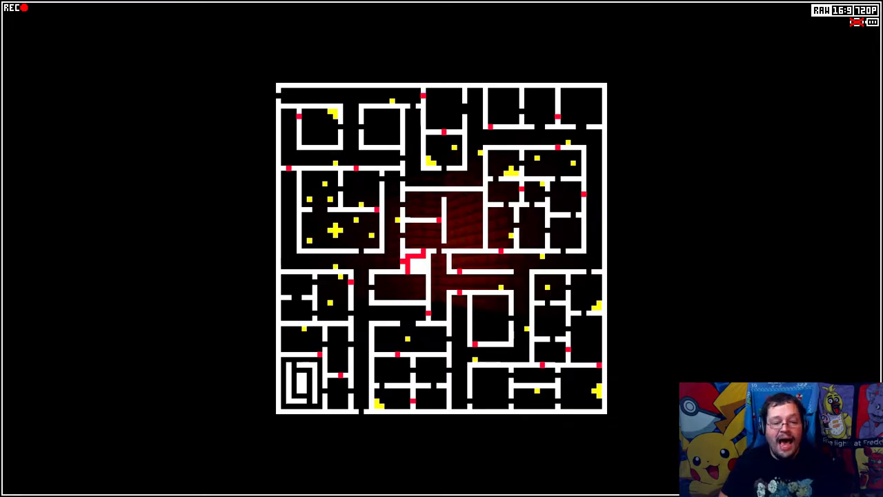
key(Tab)
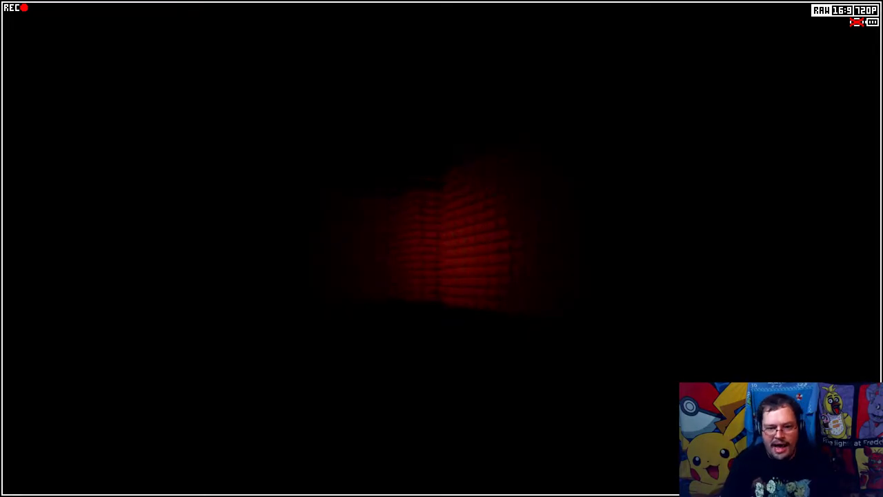
key(w)
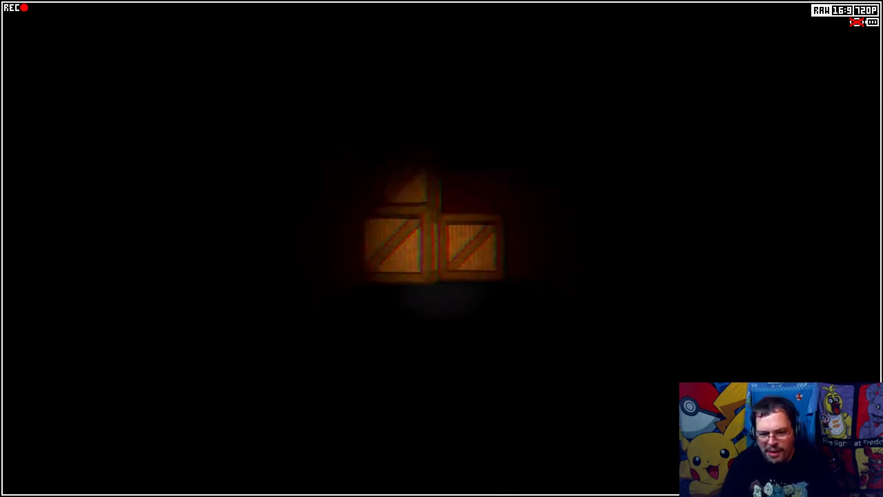
key(a)
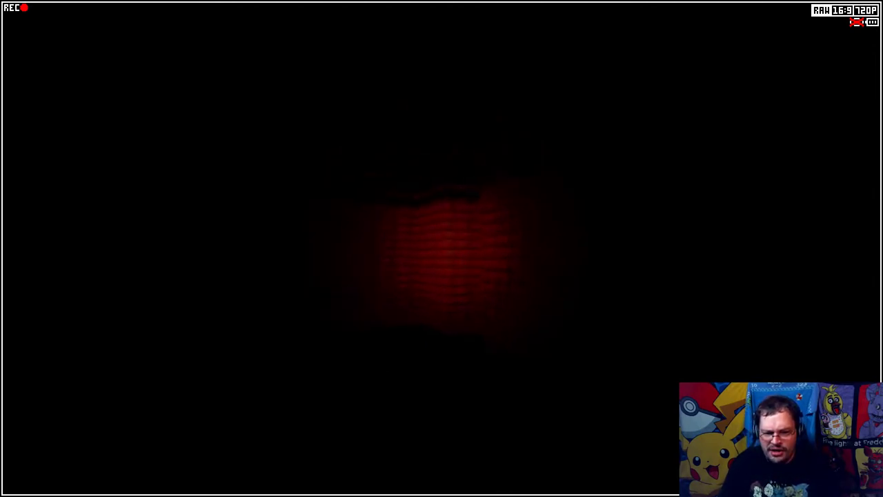
key(w)
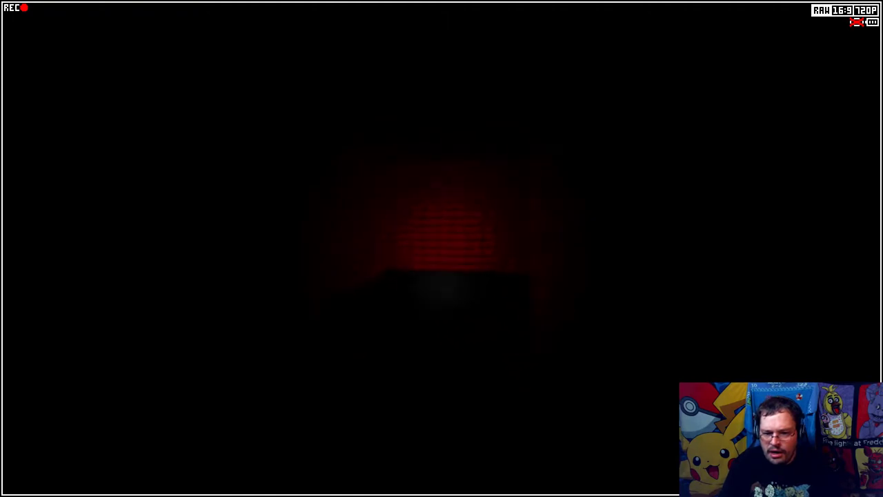
Step: Walk the dark red-lit corridor past the lit crate toward the doorway
key(w)
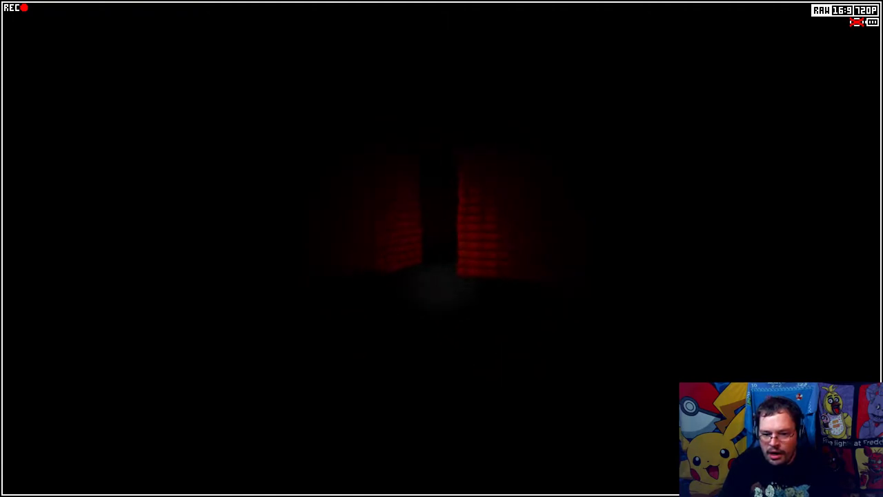
key(w)
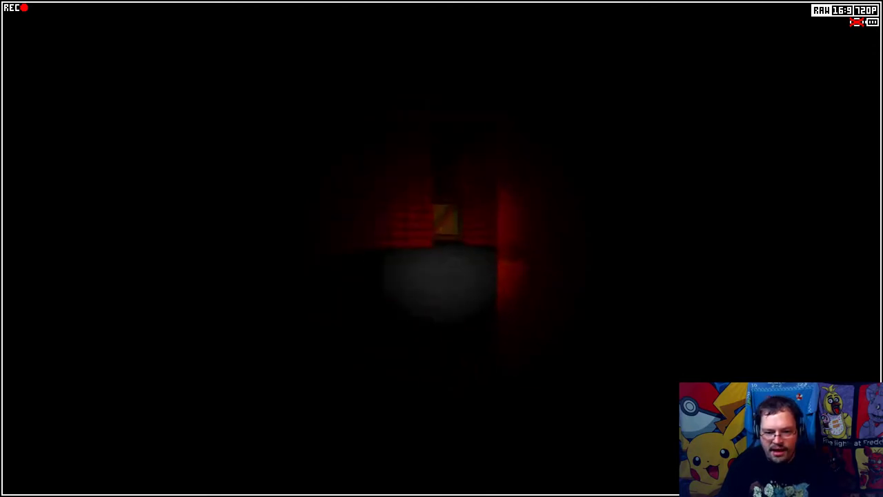
key(w)
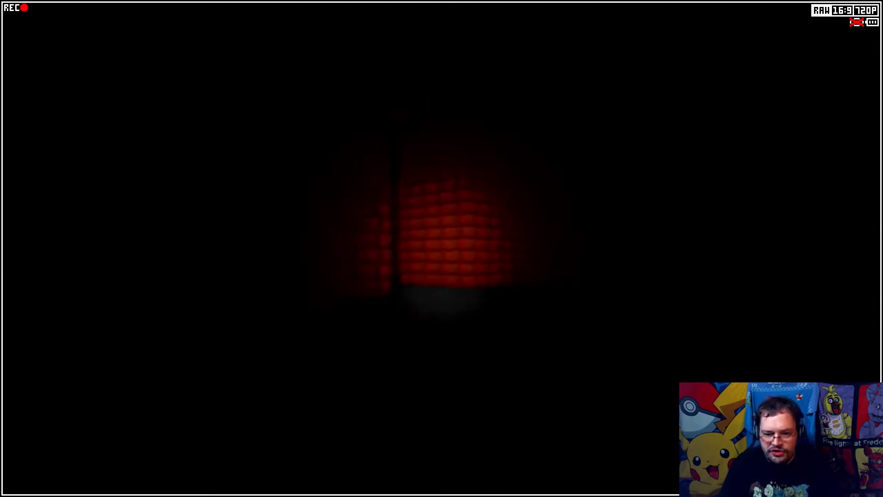
key(w)
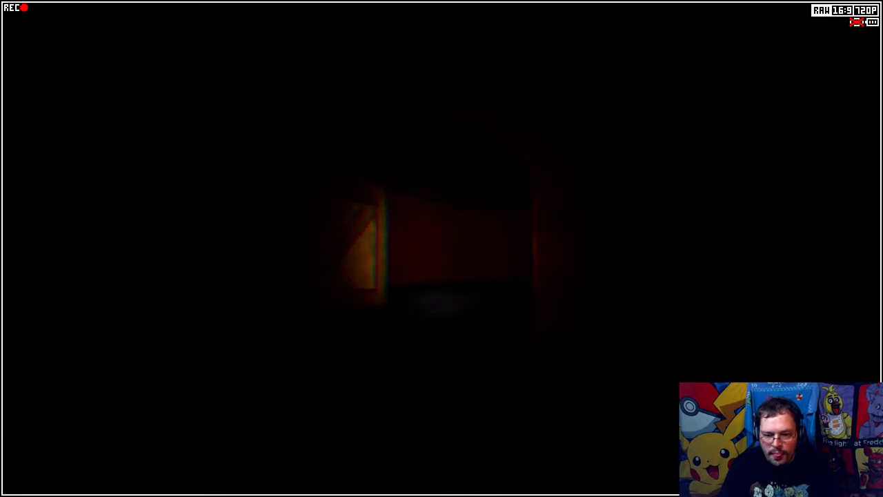
key(w)
key(w)
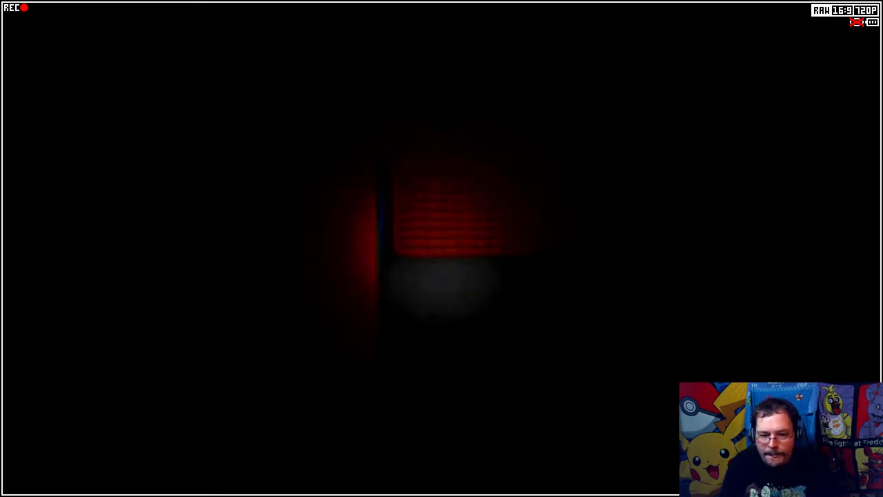
Step: Check the maze map, switch night vision off, and turn away from the red wall
key(Tab)
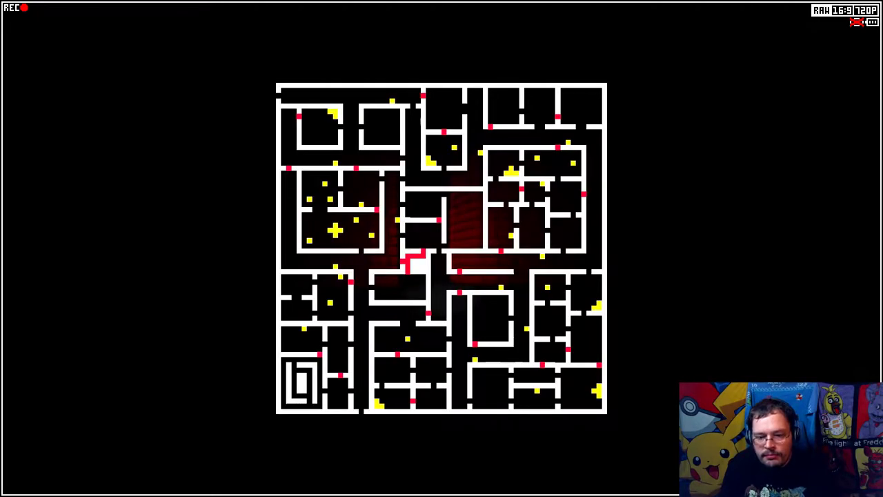
key(Tab)
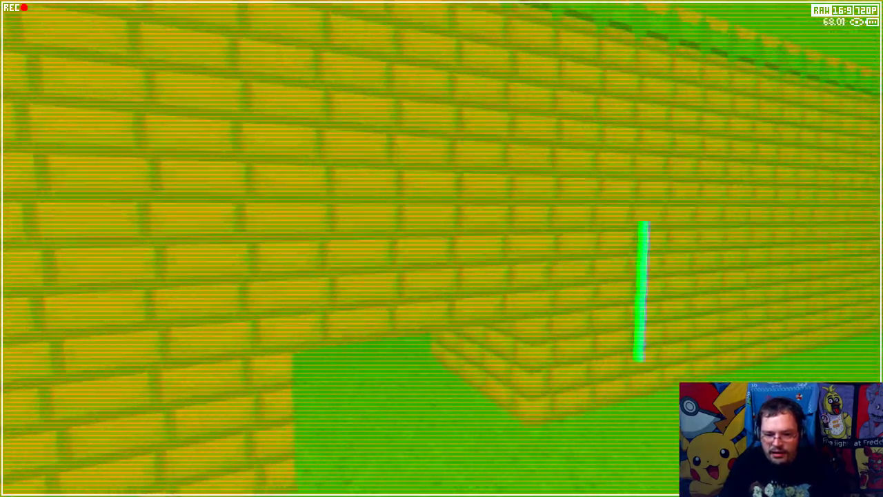
key(space)
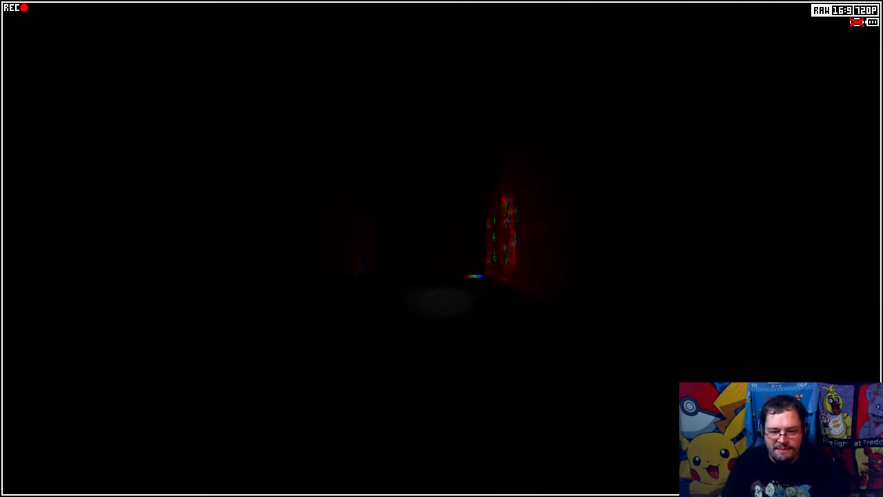
key(w)
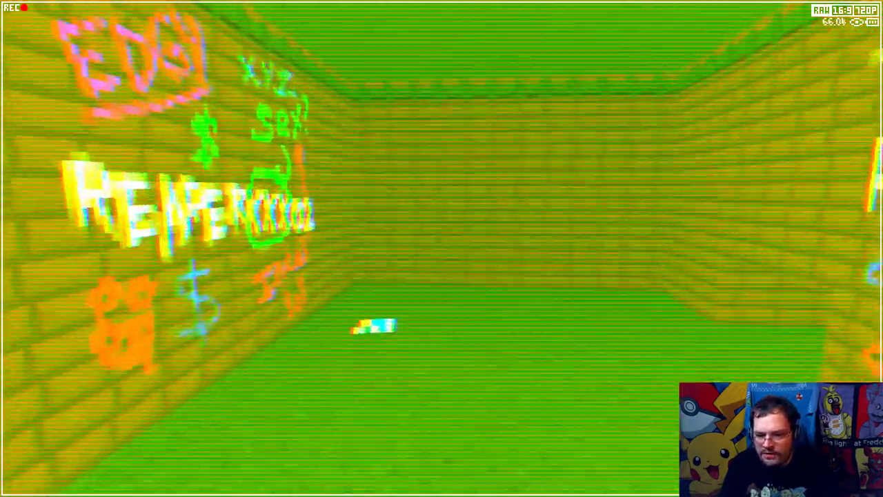
Step: Walk past the graffiti and turn into the next hallway with an opening
key(w)
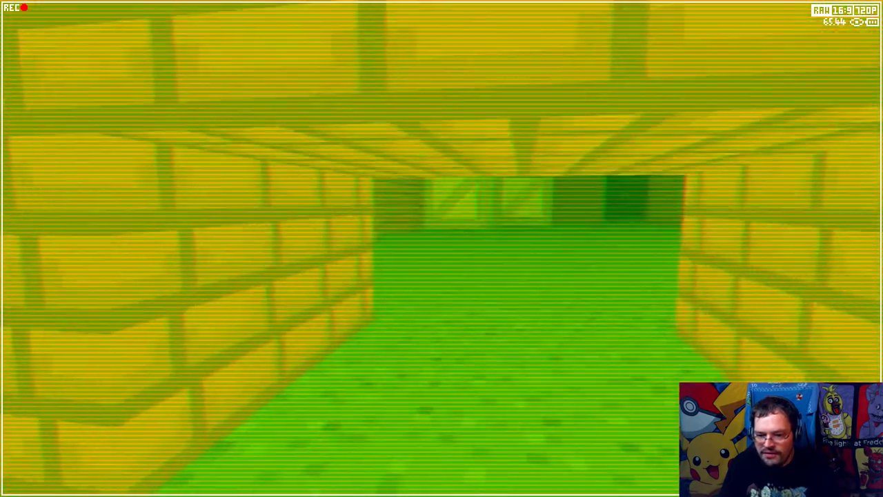
key(w)
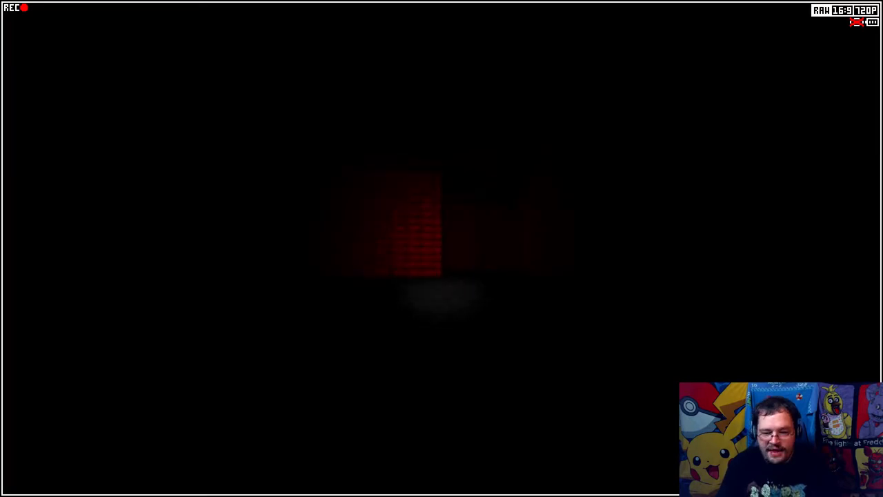
Step: Study the maze map, then walk the dark corridor past the crate and graffiti wall
key(Tab)
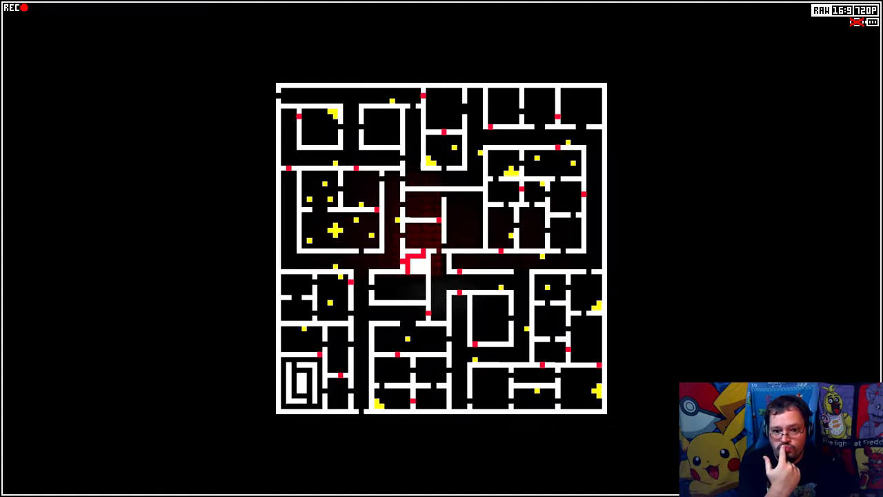
key(Tab)
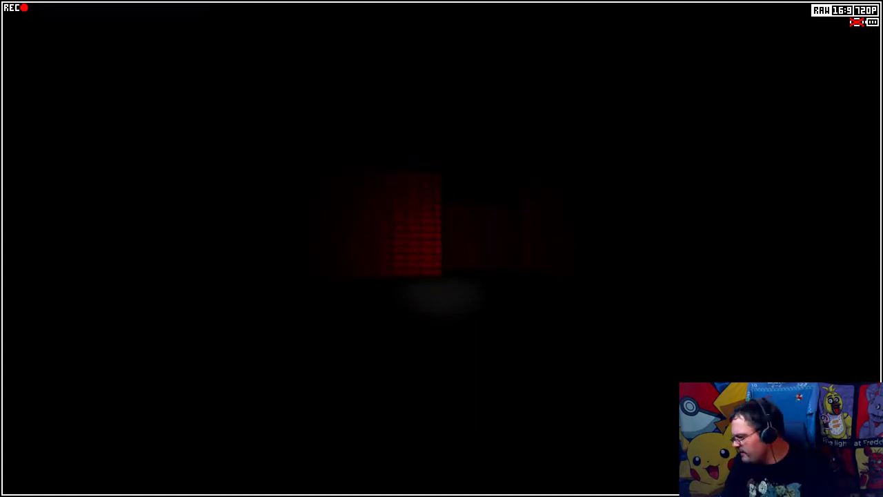
key(w)
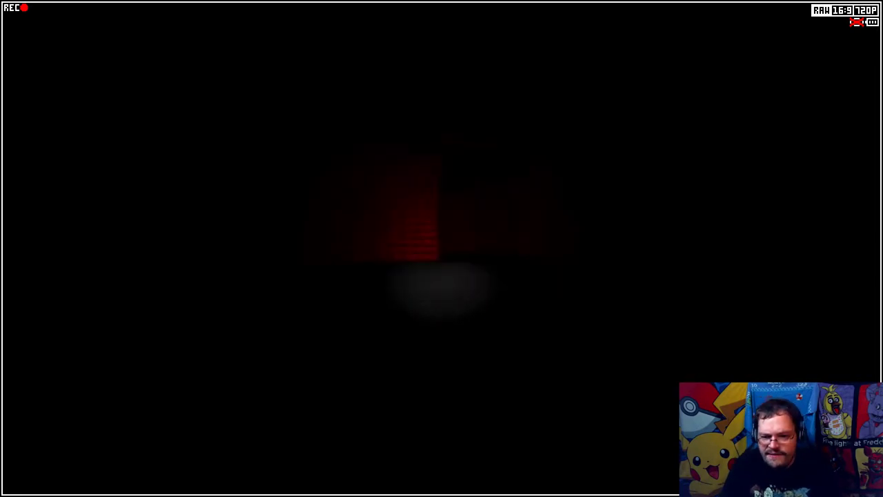
key(w)
key(w)
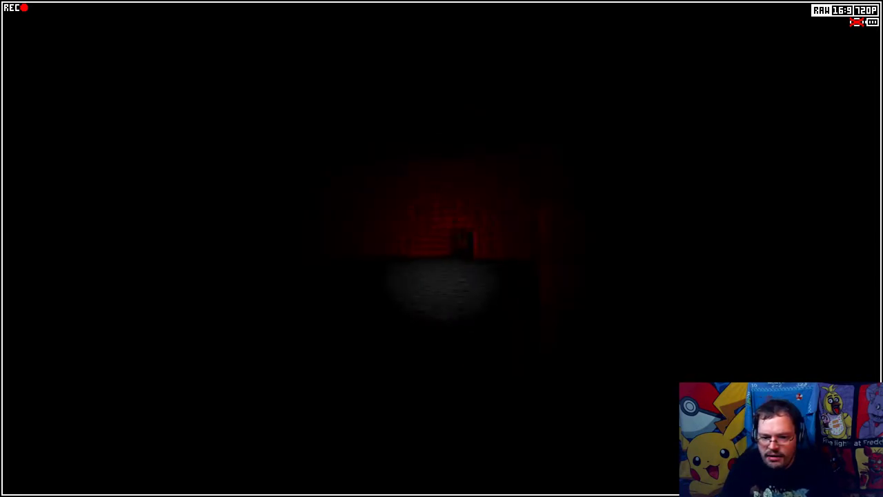
key(Tab)
key(Tab)
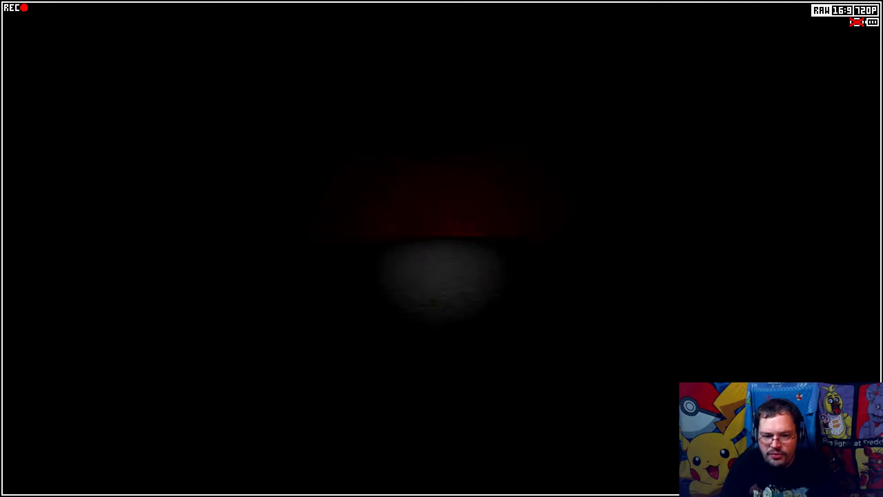
key(w)
key(w)
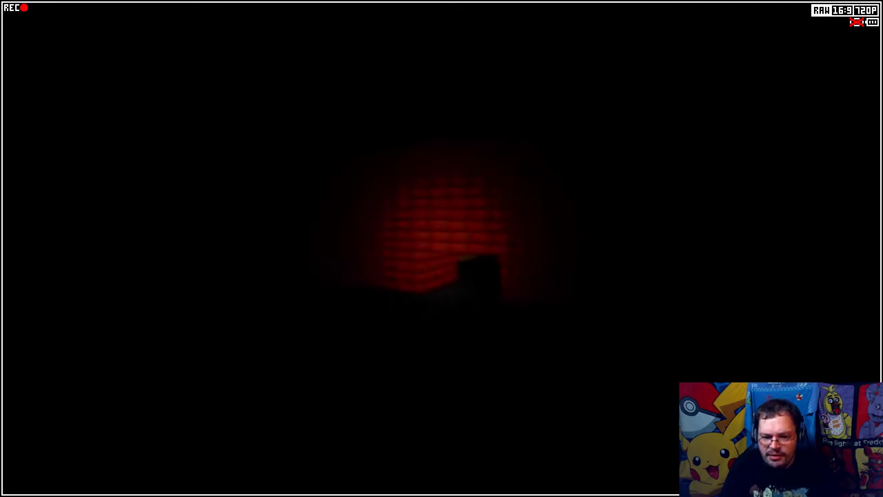
key(w)
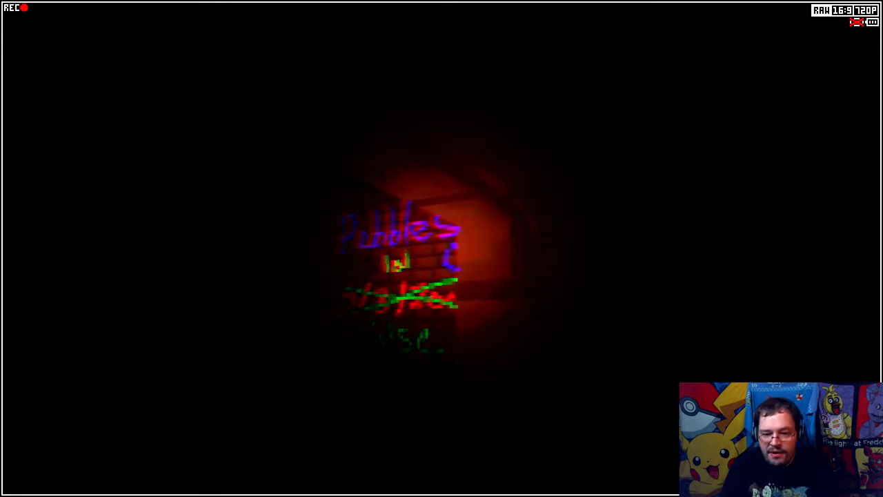
key(w)
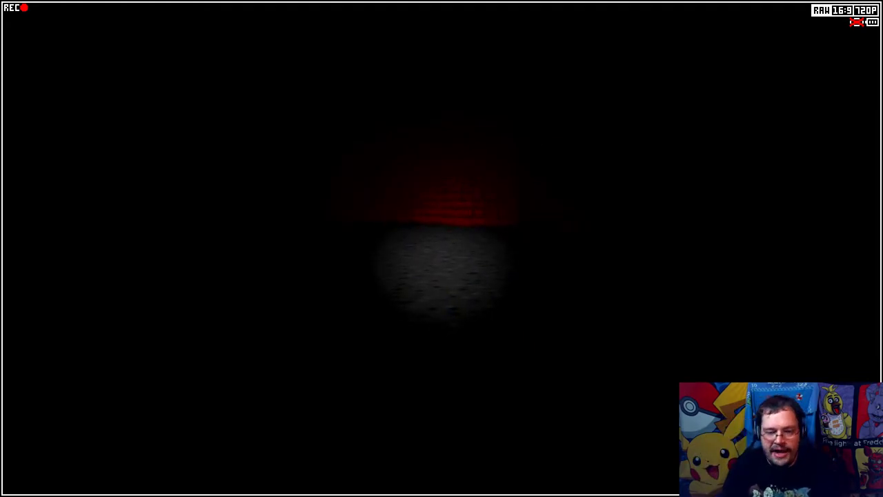
Step: Look along the red brick wall and check the maze map repeatedly near the wooden door
key(w)
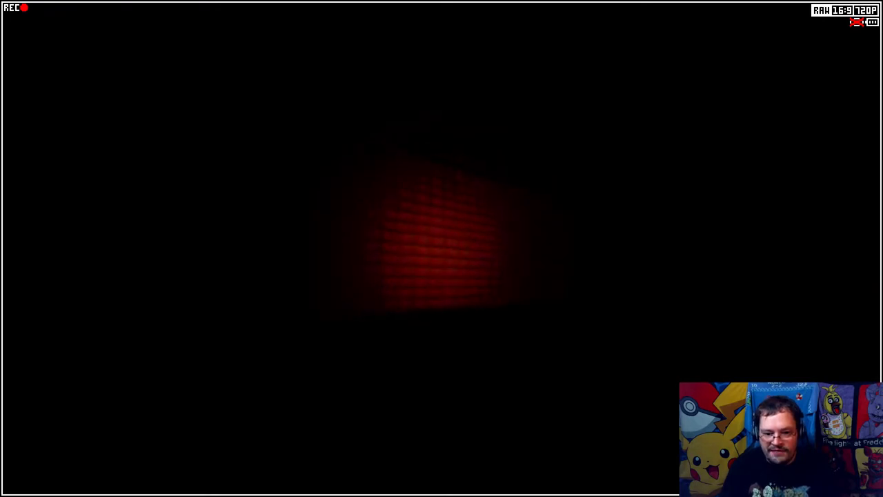
key(w)
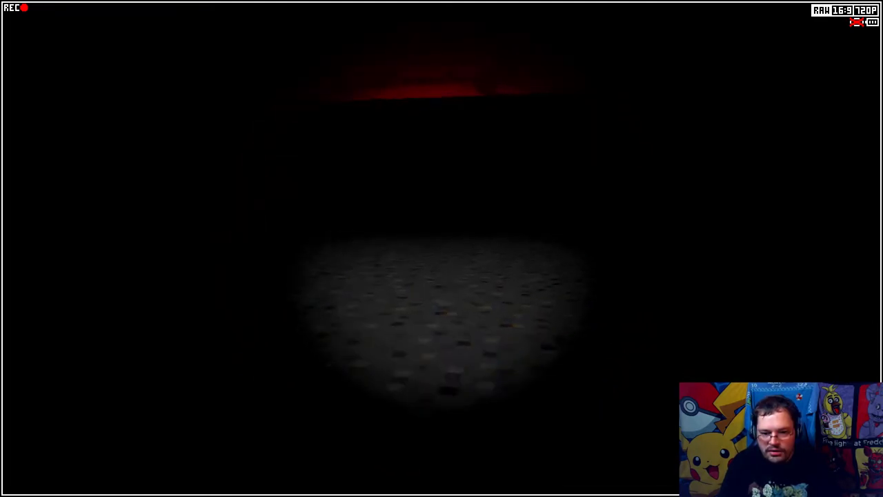
key(m)
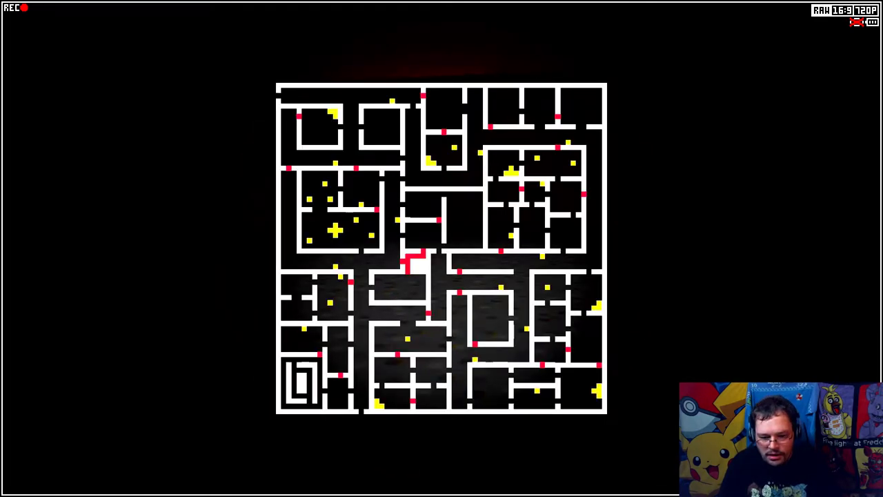
key(m)
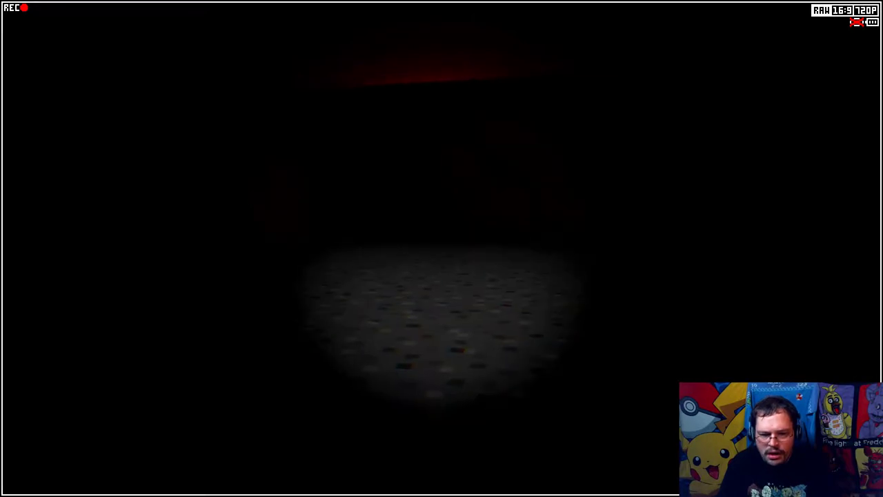
key(w)
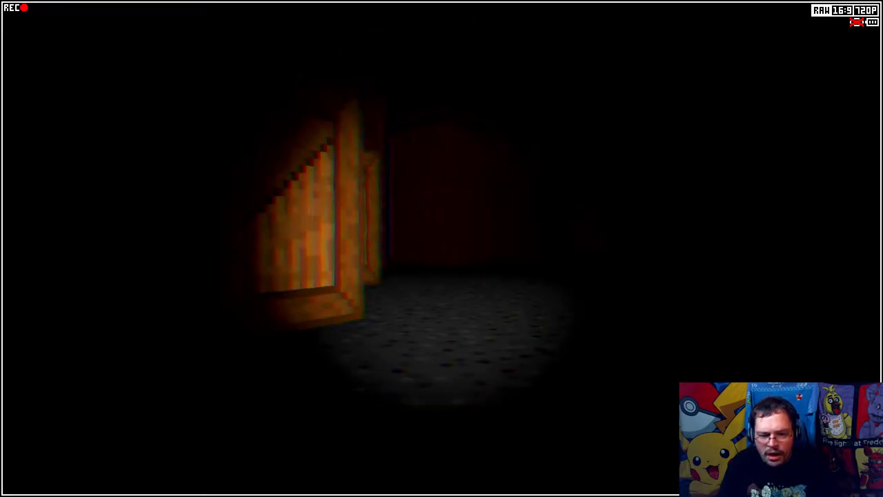
key(m)
key(m)
key(m)
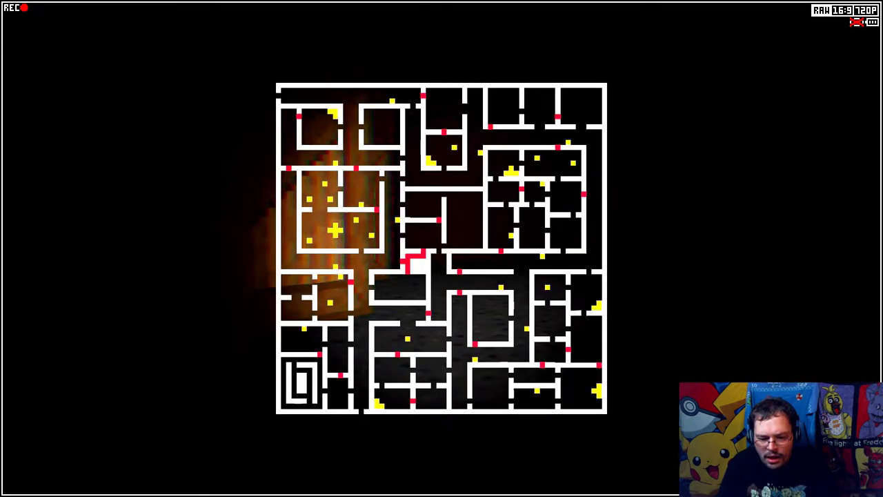
key(m)
key(d)
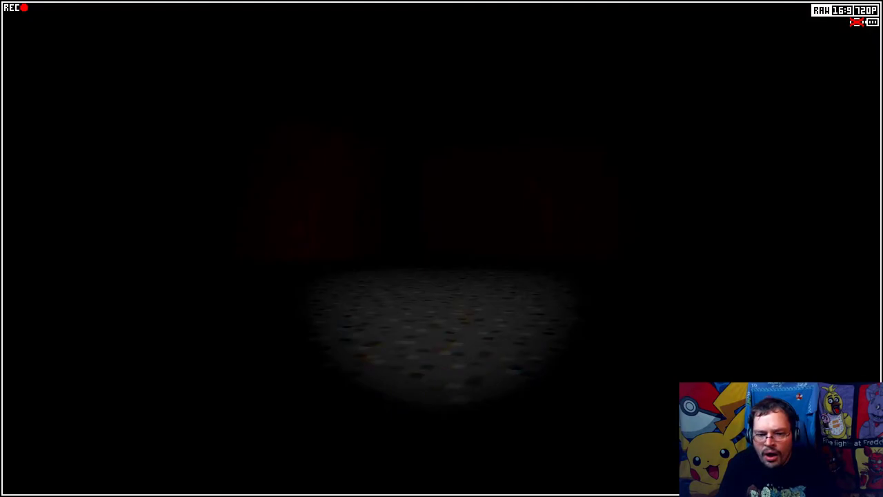
Step: Check the map, then walk the red brick corridor into the brick room
key(m)
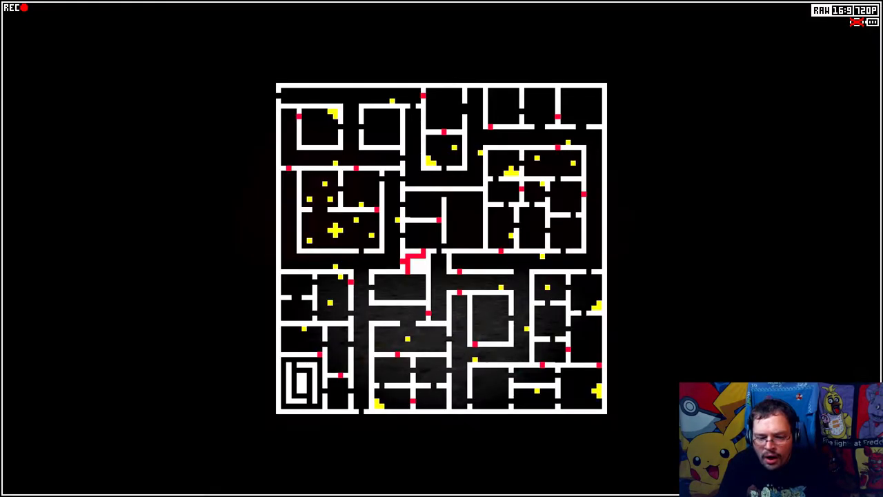
key(m)
key(w)
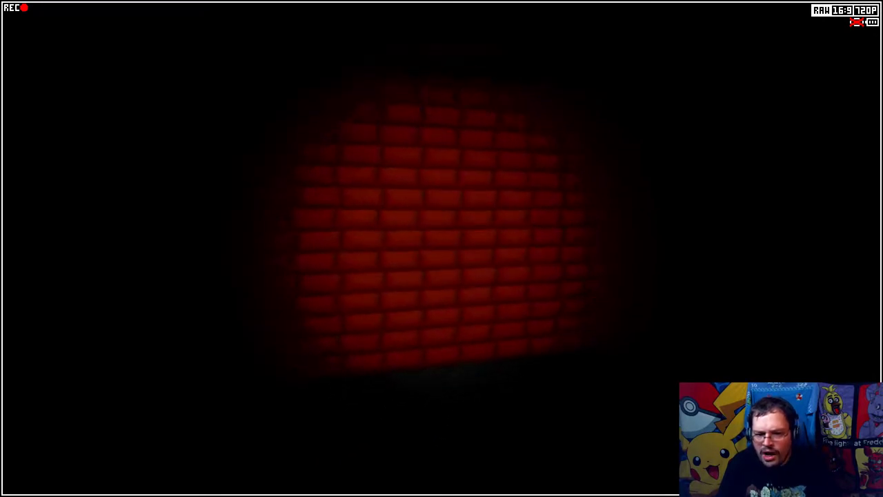
key(w)
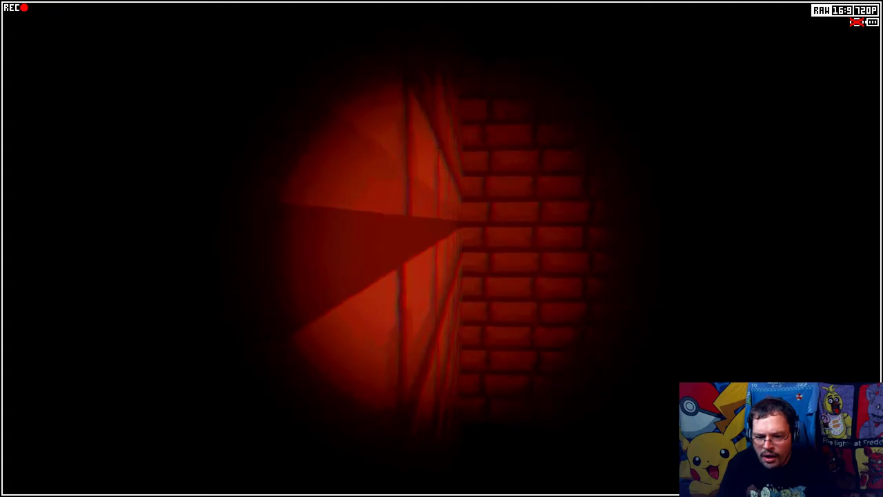
key(w)
key(w)
key(w)
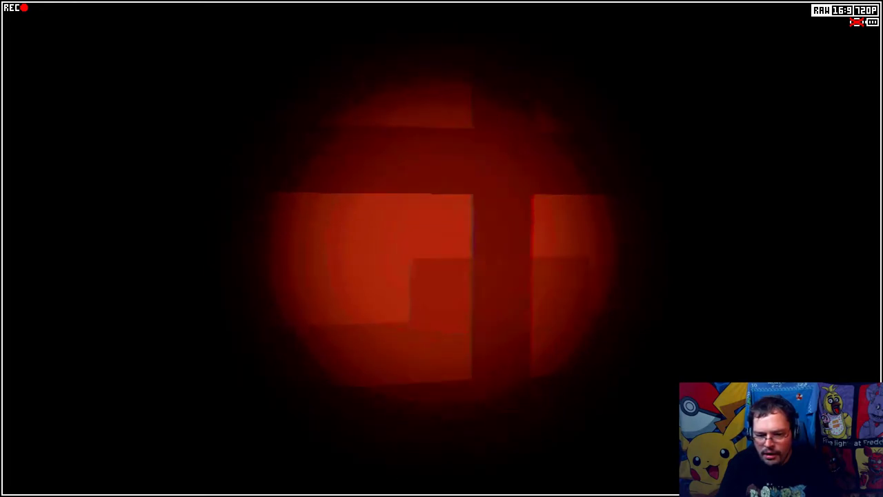
key(w)
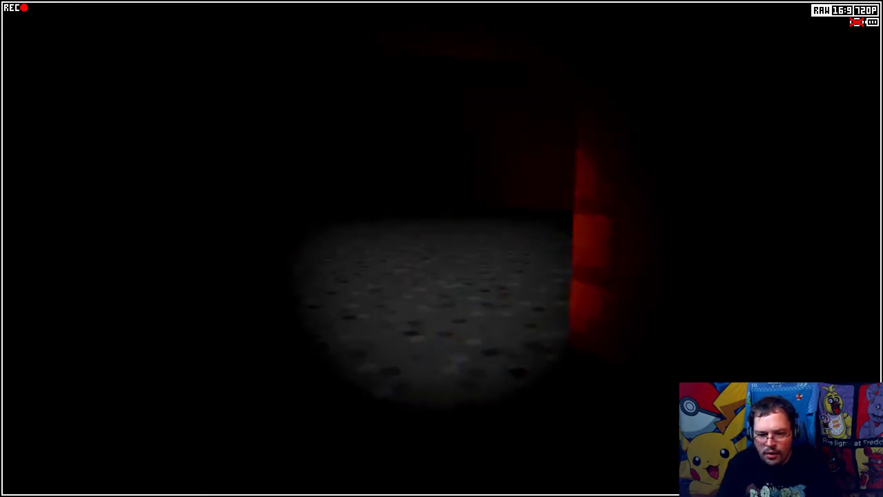
Step: Approach the distorted-text wall and orange doorway, checking the maze map several times
key(m)
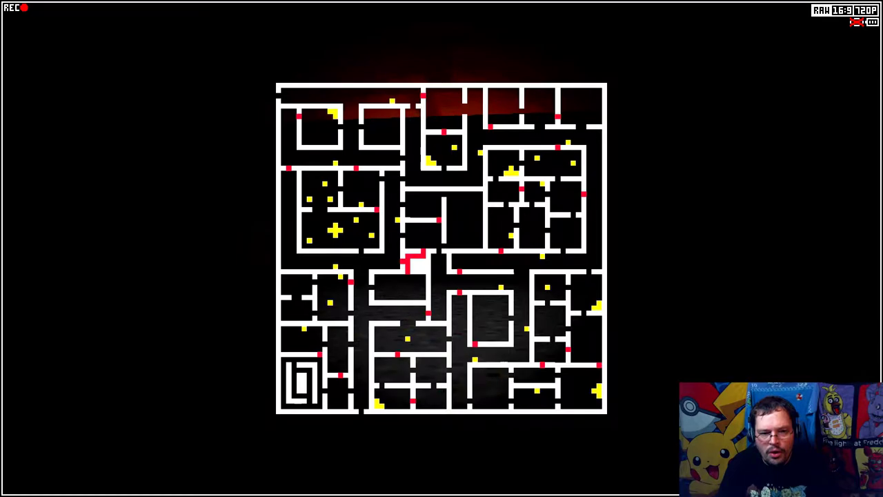
key(m)
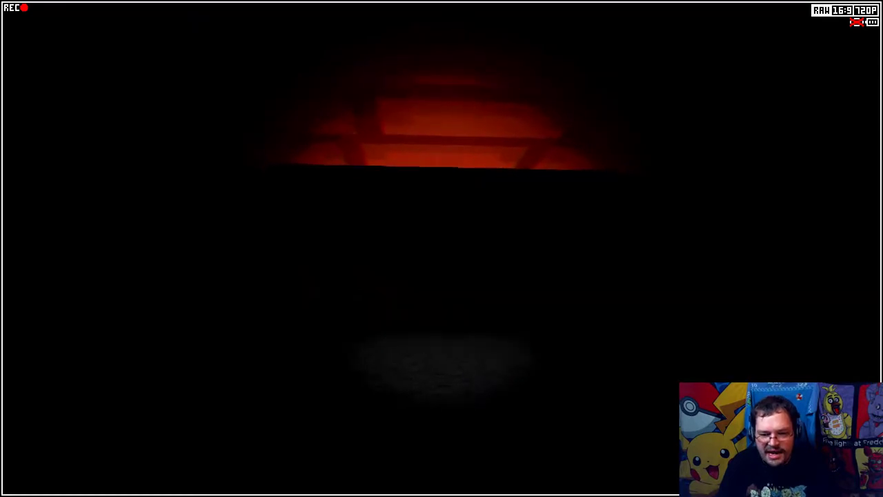
key(w)
key(w)
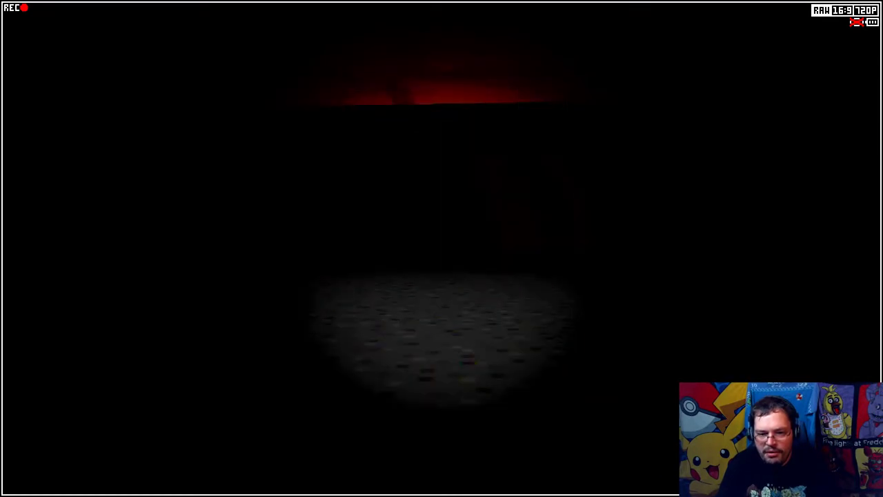
key(m)
key(m)
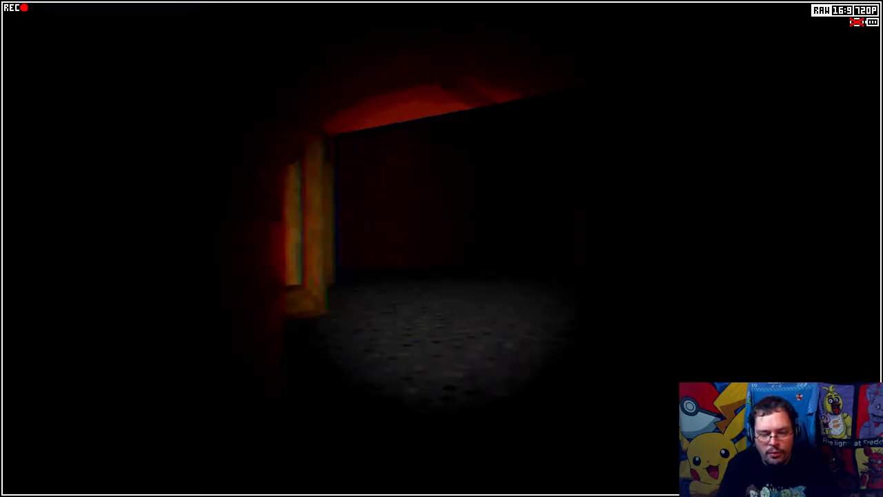
key(m)
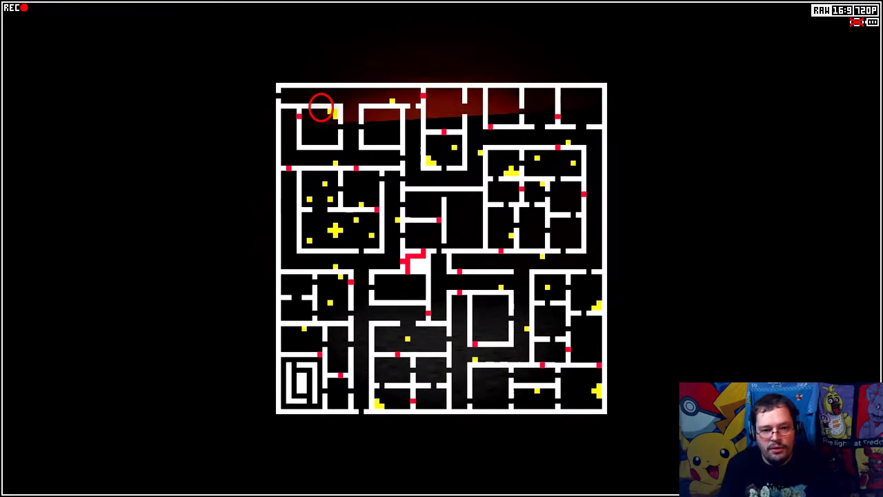
key(m)
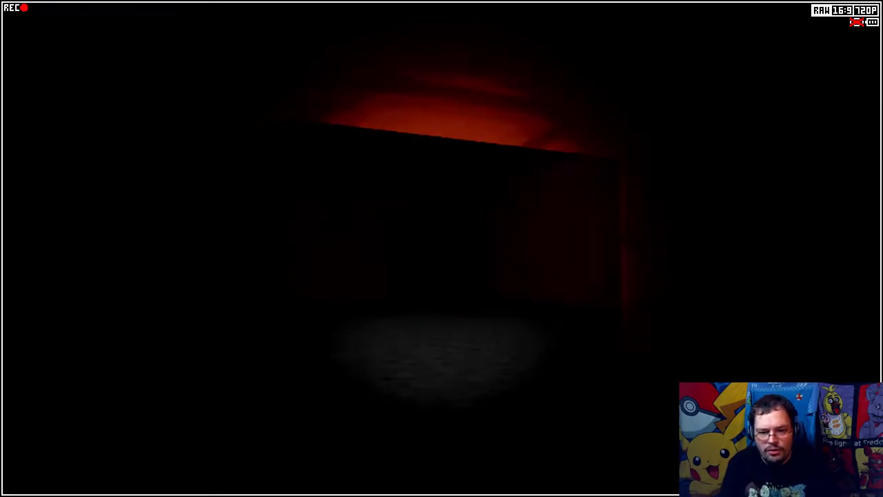
key(m)
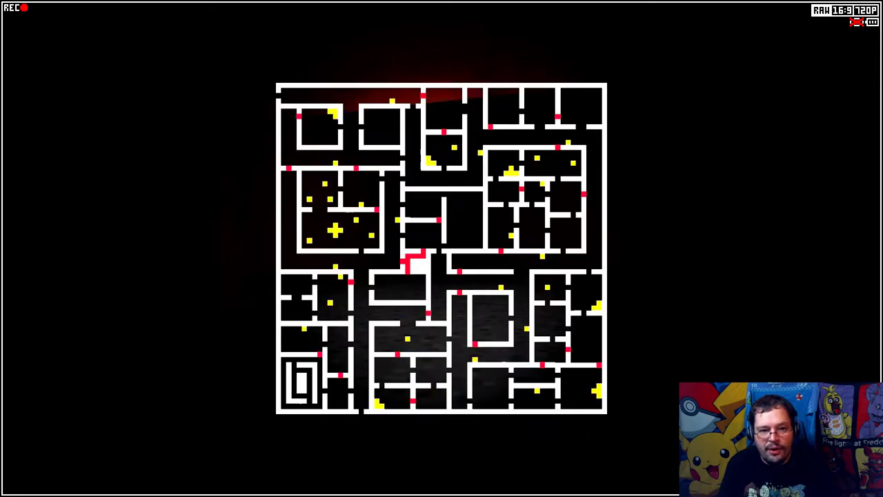
Step: Check the map, then walk past the crate to the graffiti wall with the glowing '420'
key(m)
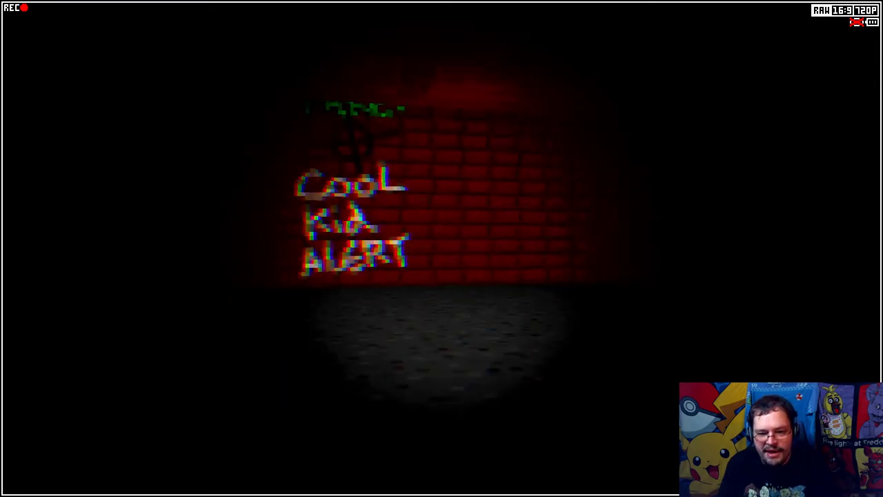
key(m)
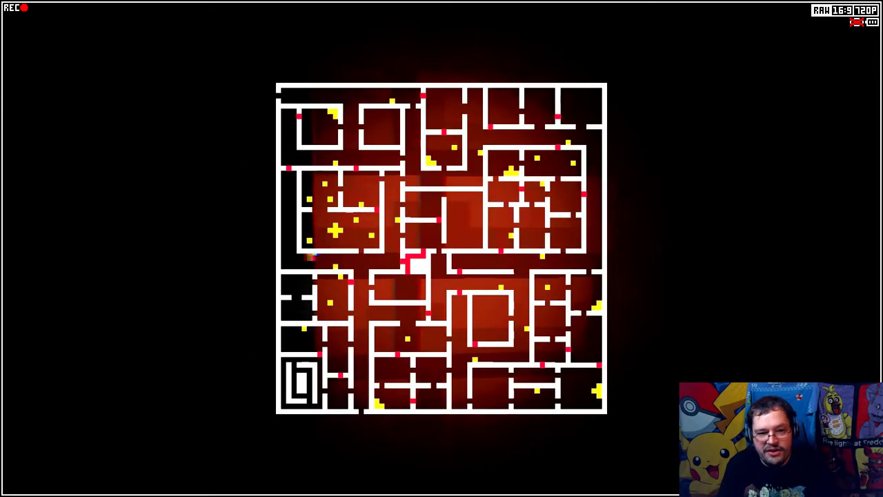
key(m)
key(w)
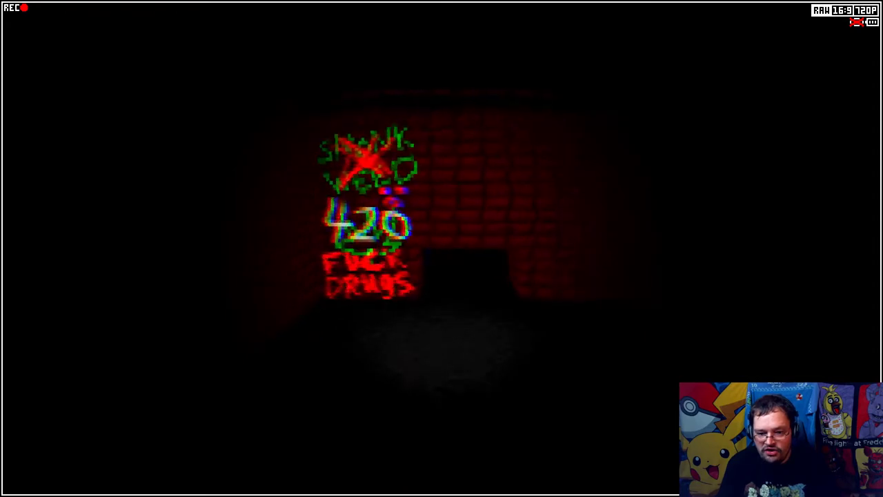
key(w)
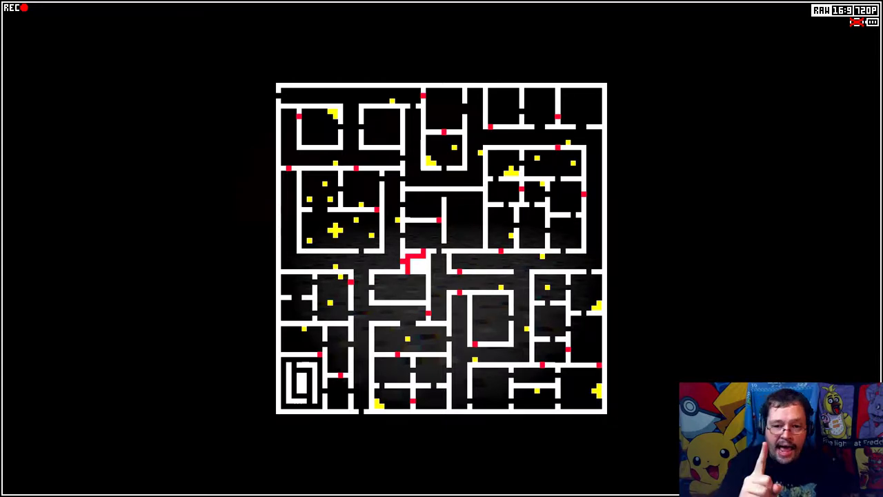
Step: Walk the dark corridor to the red brick walls, toggling the maze map before and after
key(Tab)
key(Tab)
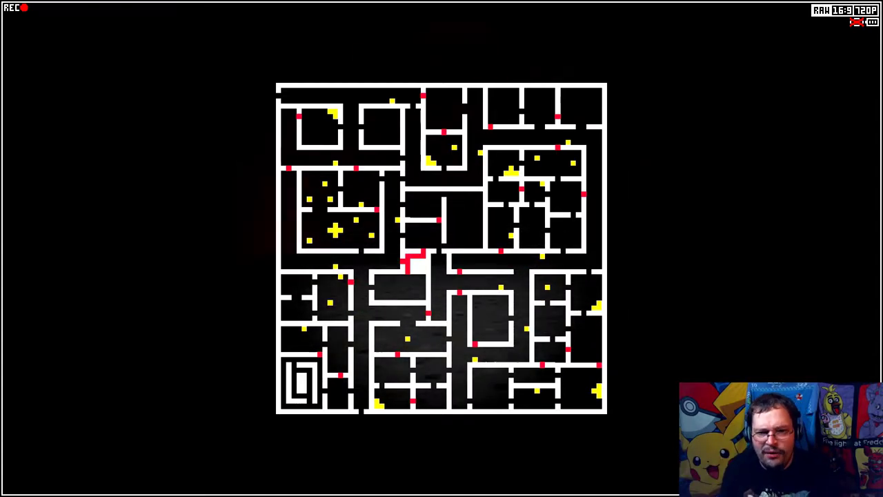
key(Tab)
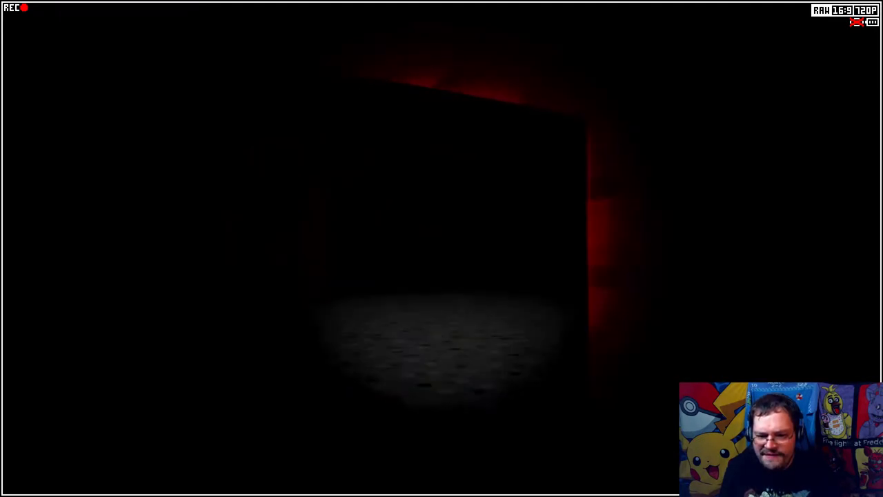
key(w)
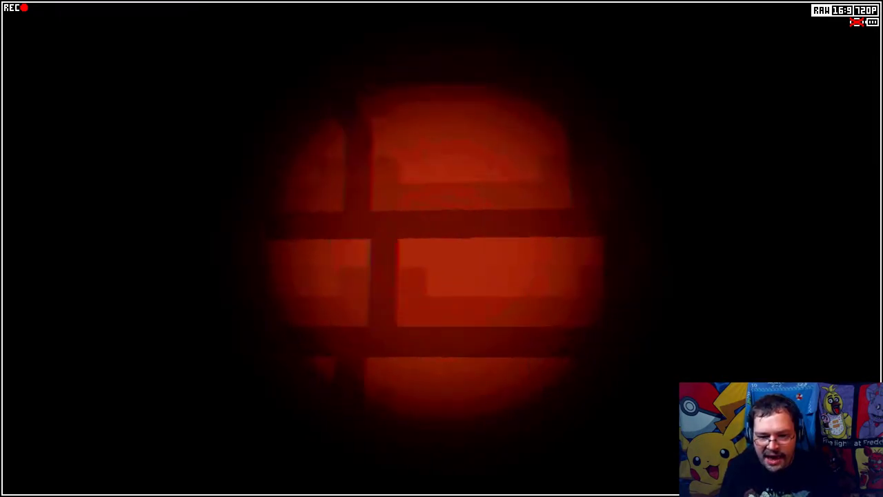
key(Tab)
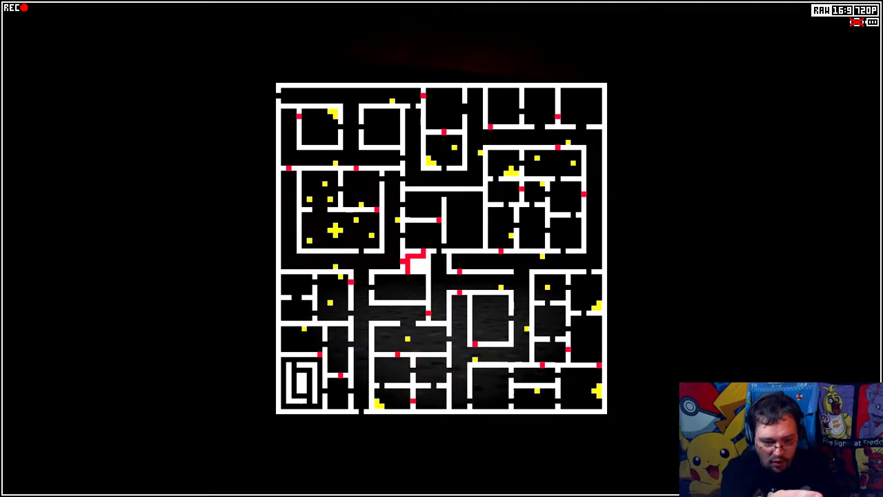
key(Tab)
key(Tab)
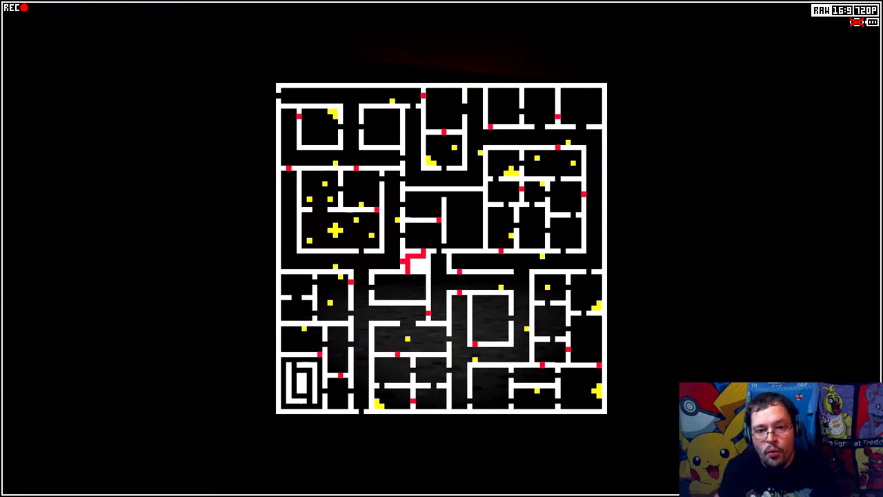
Step: Step through the dark corridor with two map checks, then turn night vision on
key(Tab)
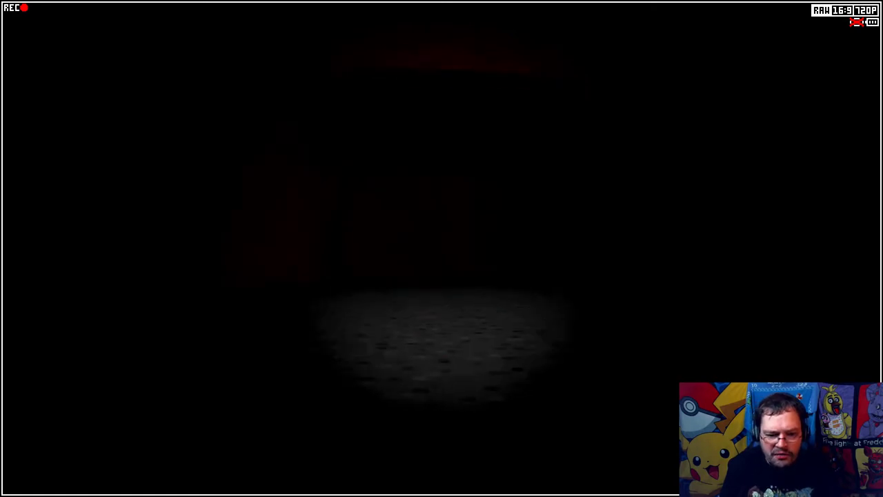
key(w)
key(w)
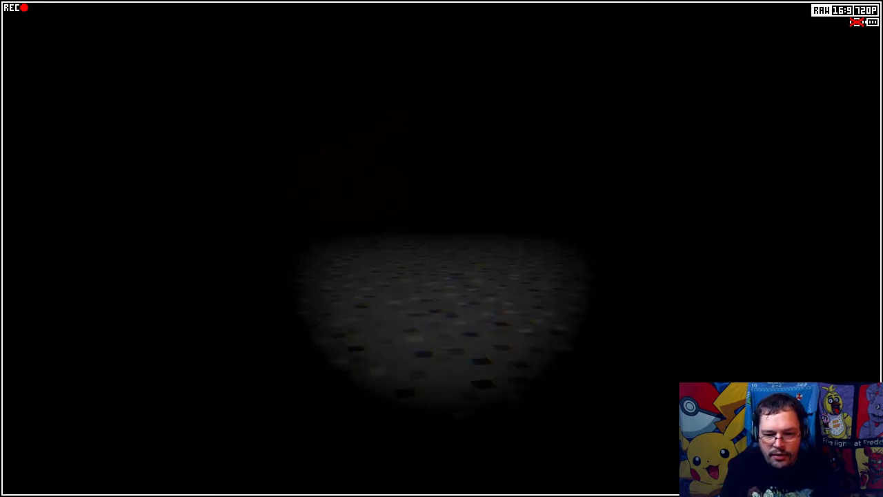
key(Tab)
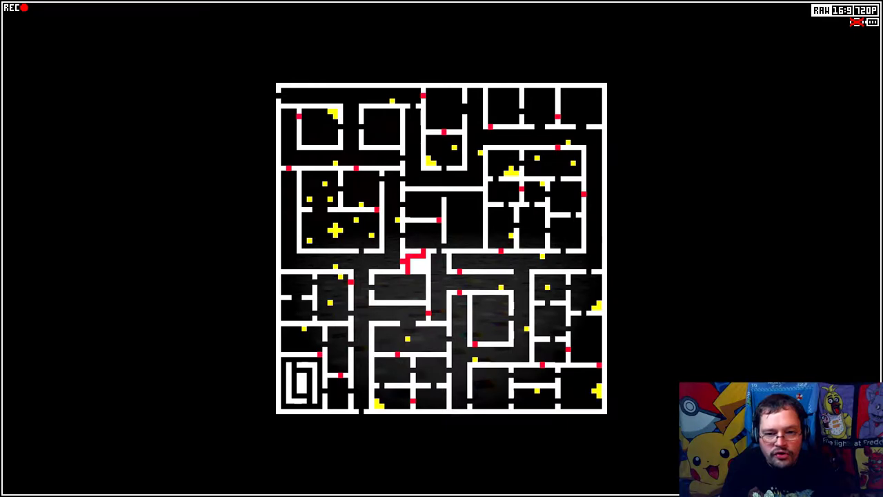
key(Tab)
key(w)
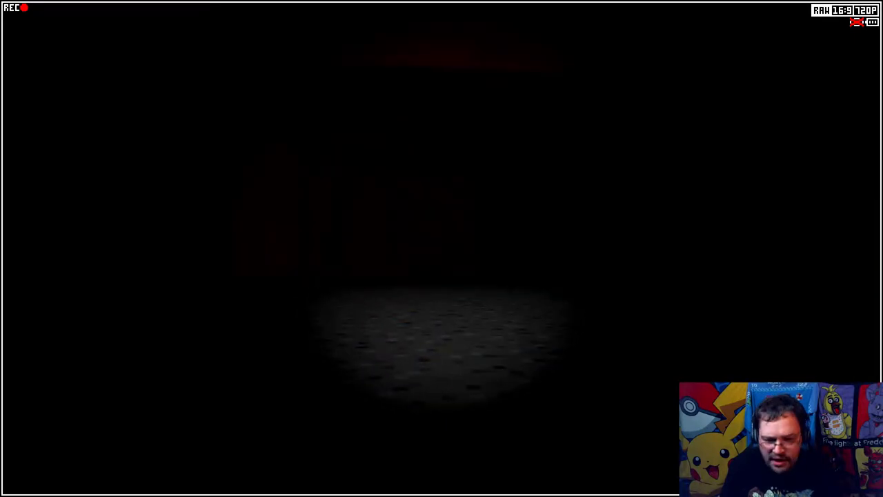
key(Tab)
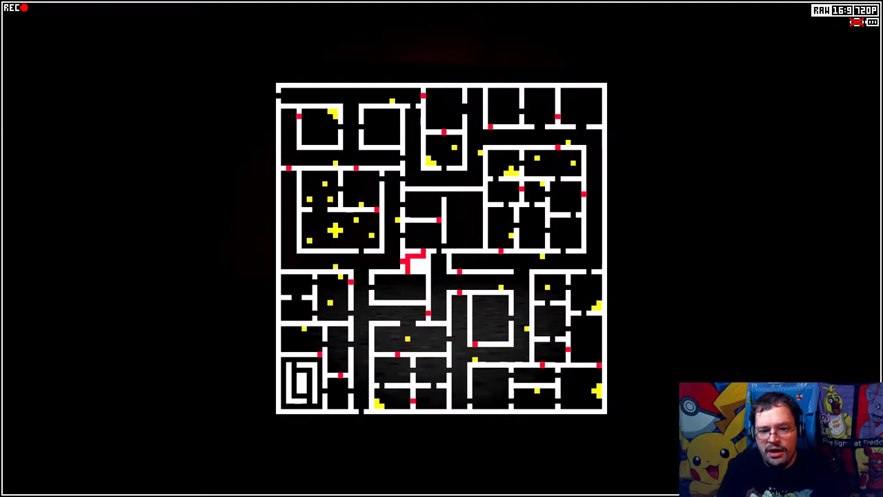
key(Tab)
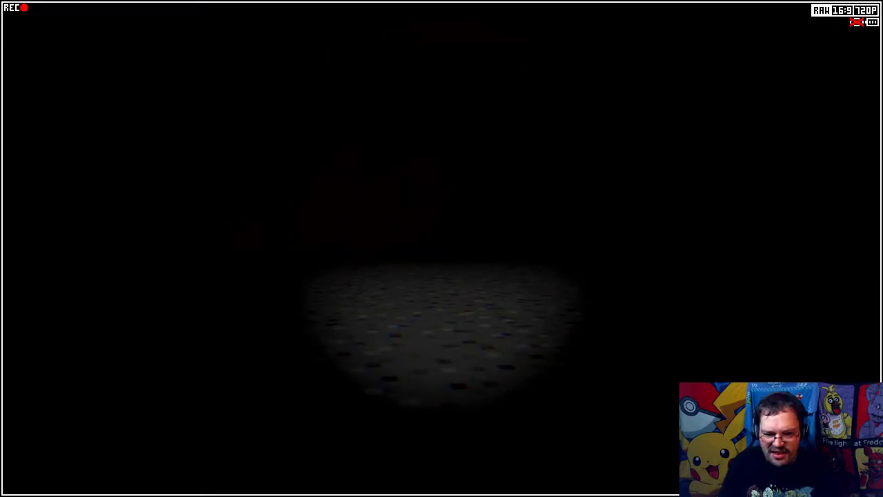
key(space)
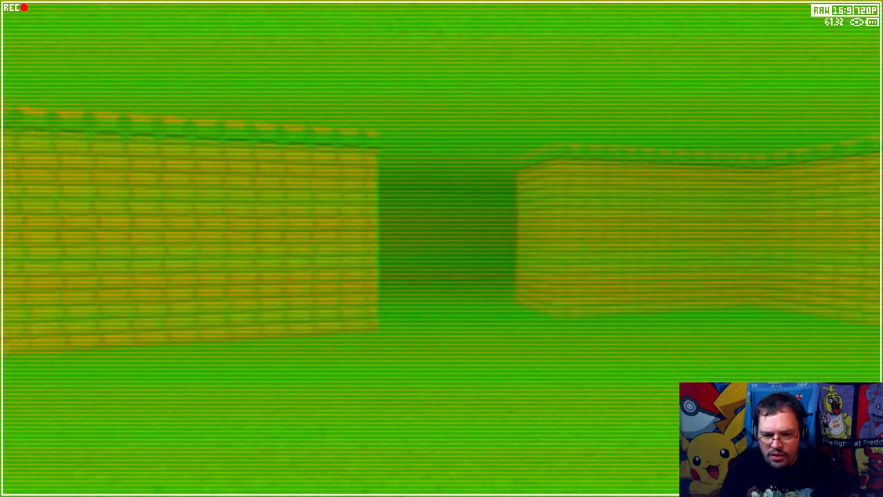
Step: Walk through the gap between walls into the dark room and check the map
key(w)
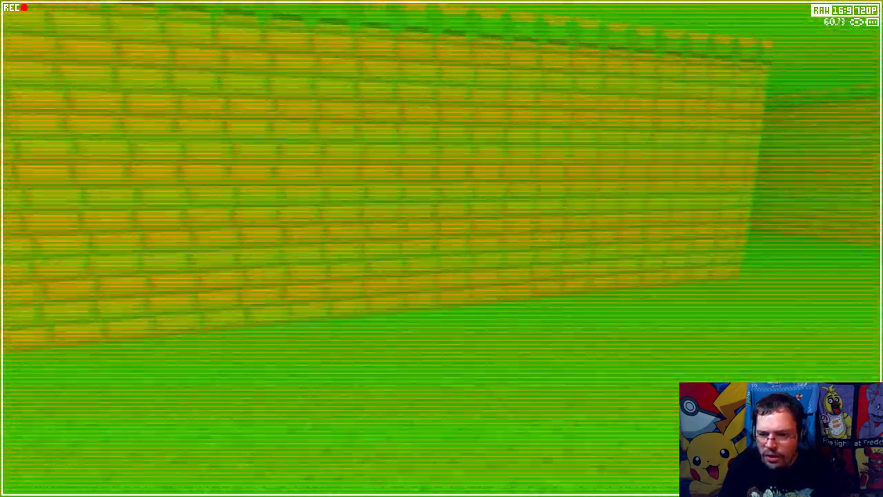
key(w)
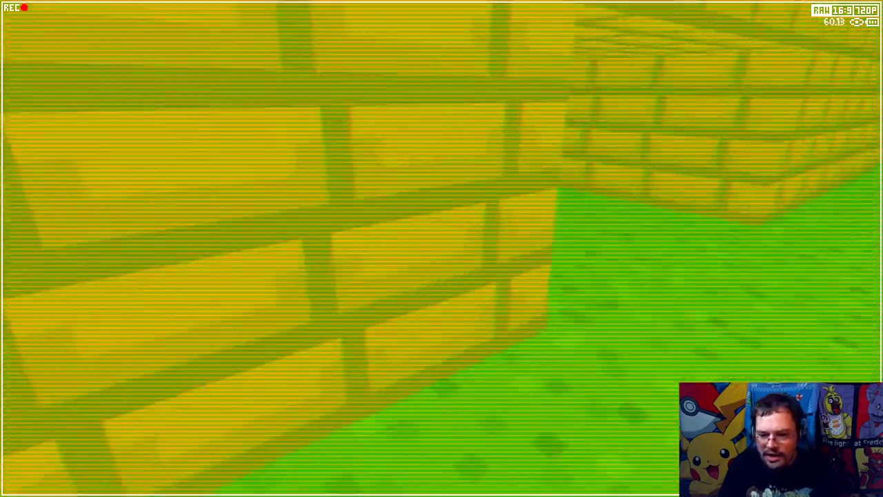
key(w)
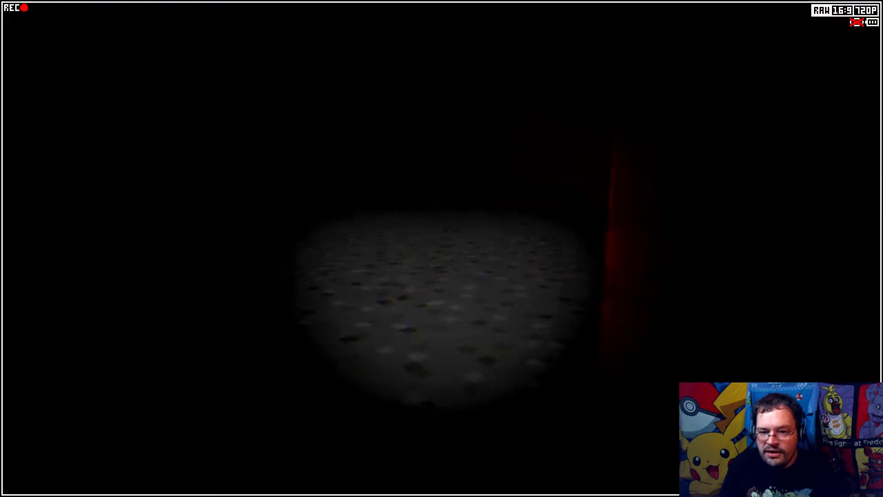
key(Tab)
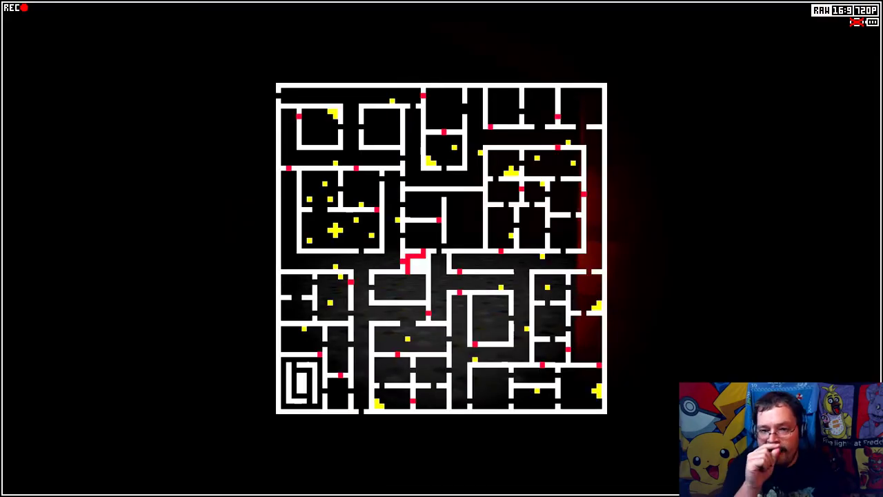
key(Tab)
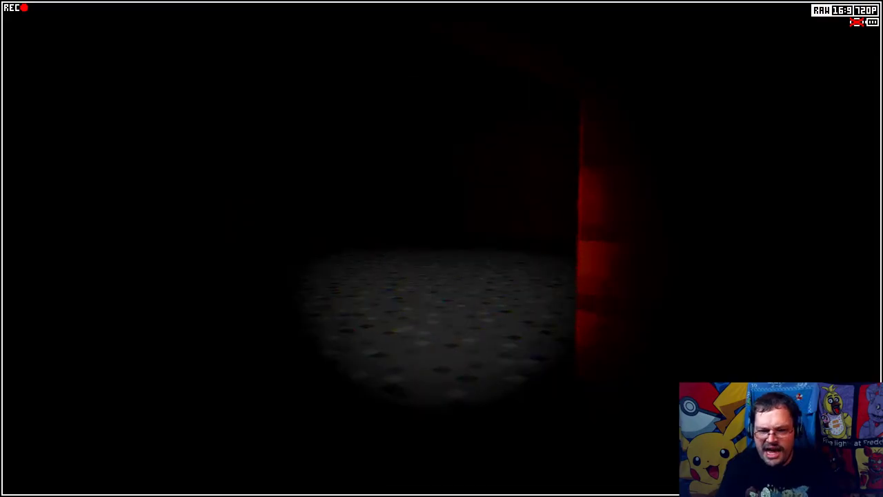
Step: Move past the red brick corner and study the overhead maze map several times
key(w)
key(w)
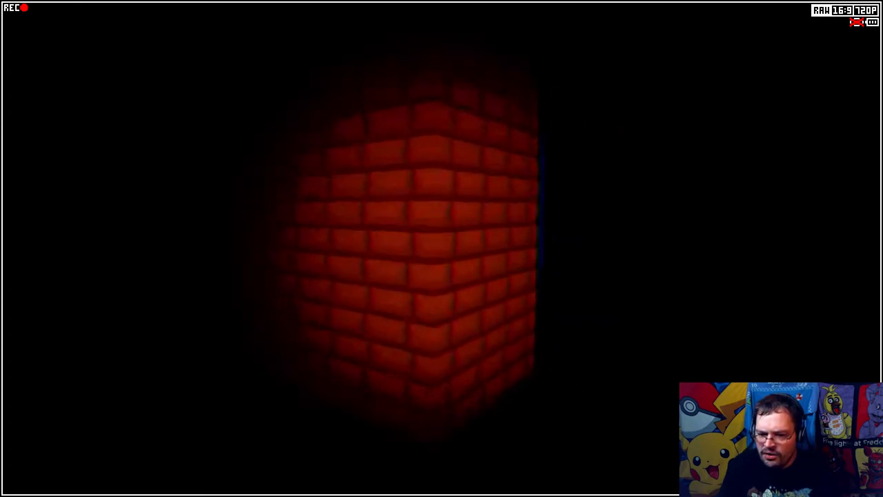
key(w)
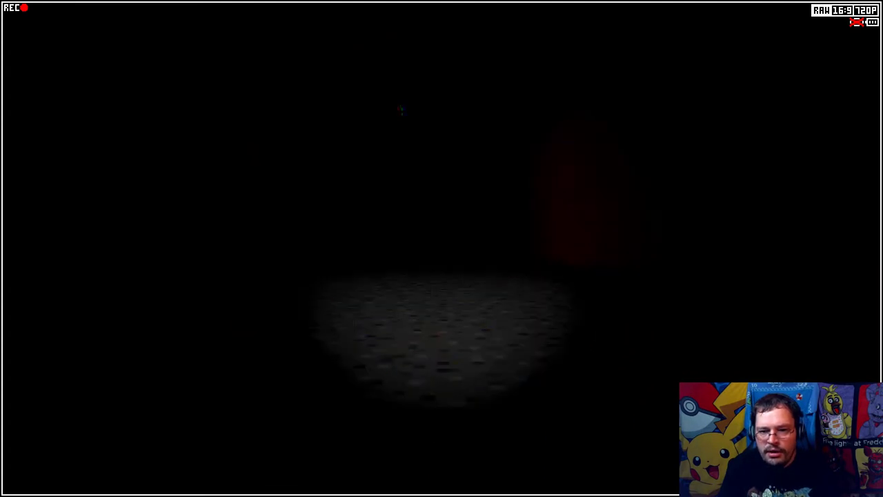
key(m)
key(m)
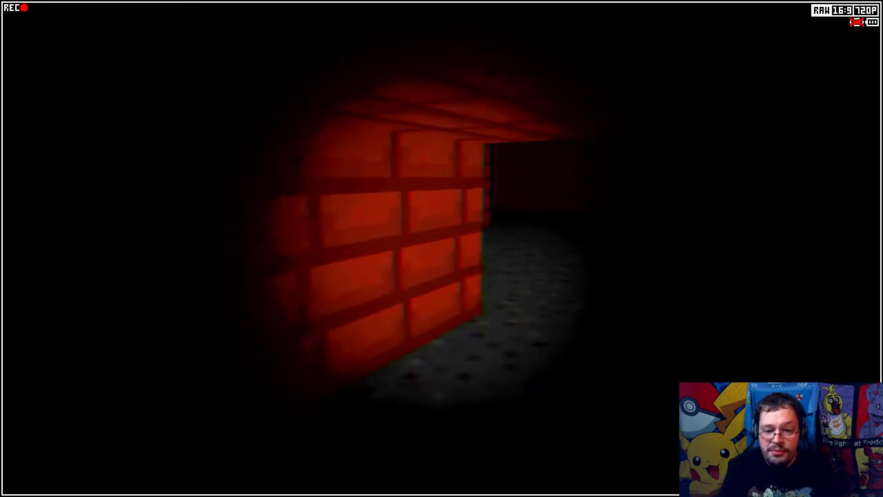
key(m)
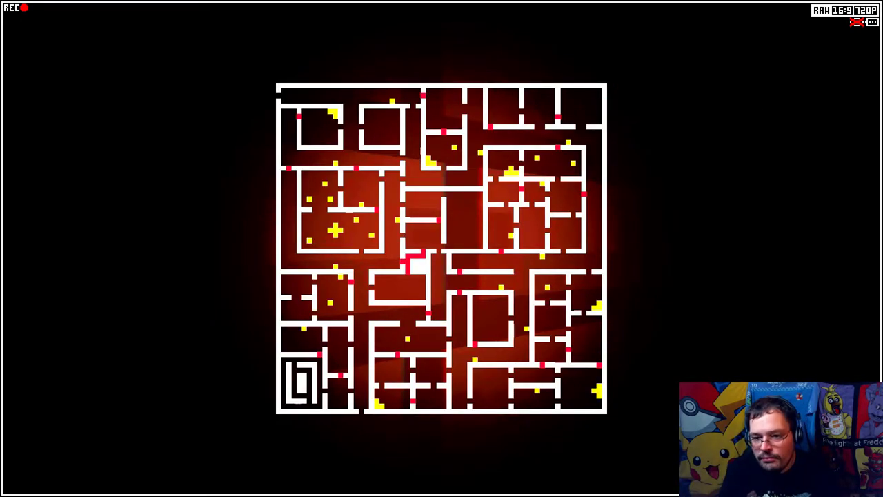
key(m)
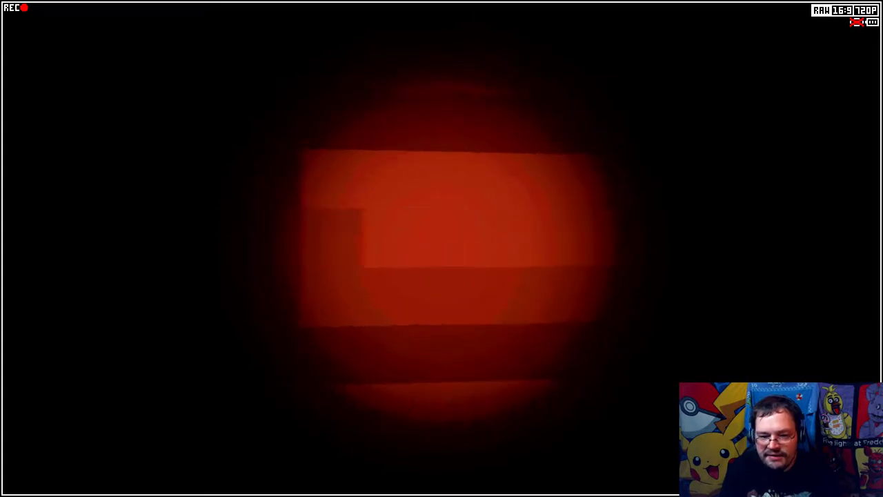
key(m)
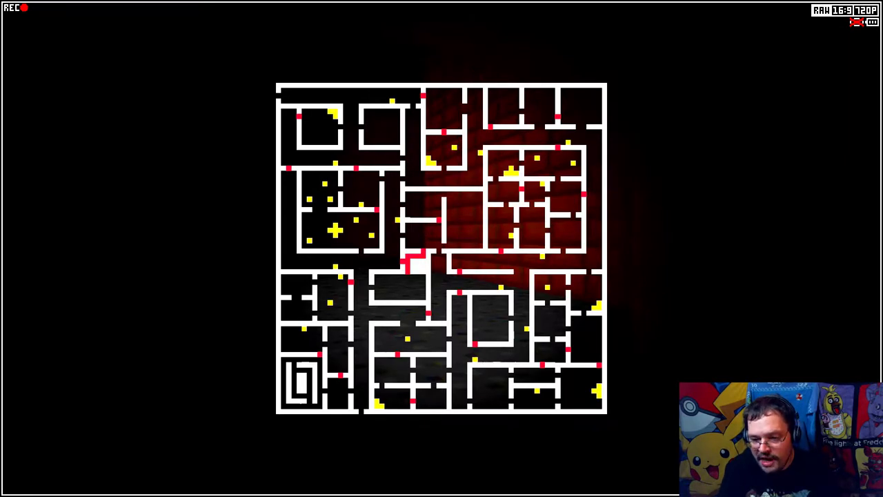
key(m)
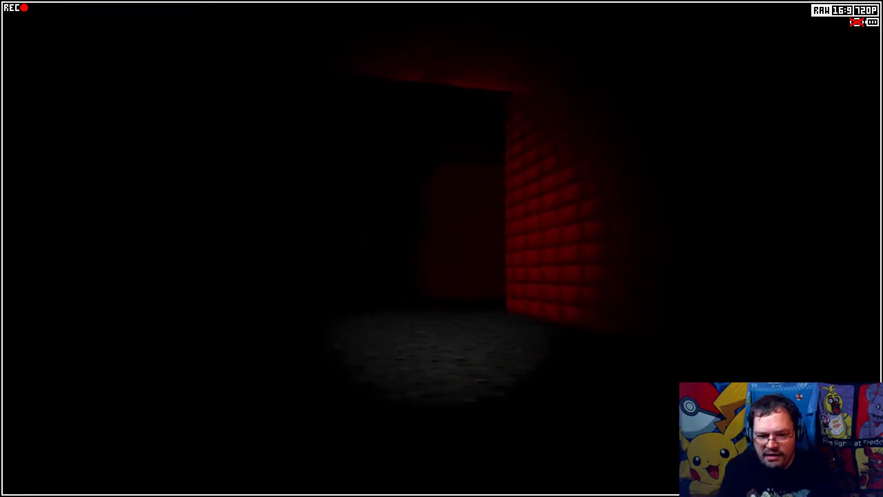
Step: Walk the night-vision corridors into the crate room, then turn night vision off
key(w)
key(w)
key(f)
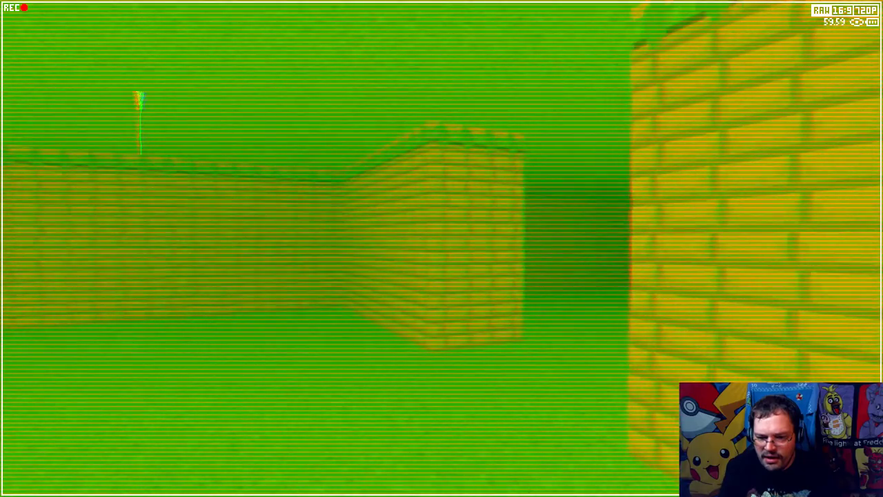
key(w)
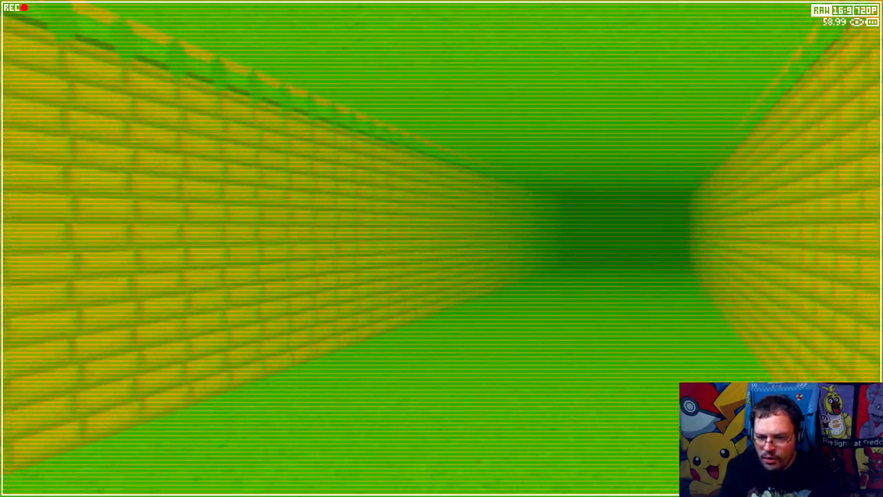
key(w)
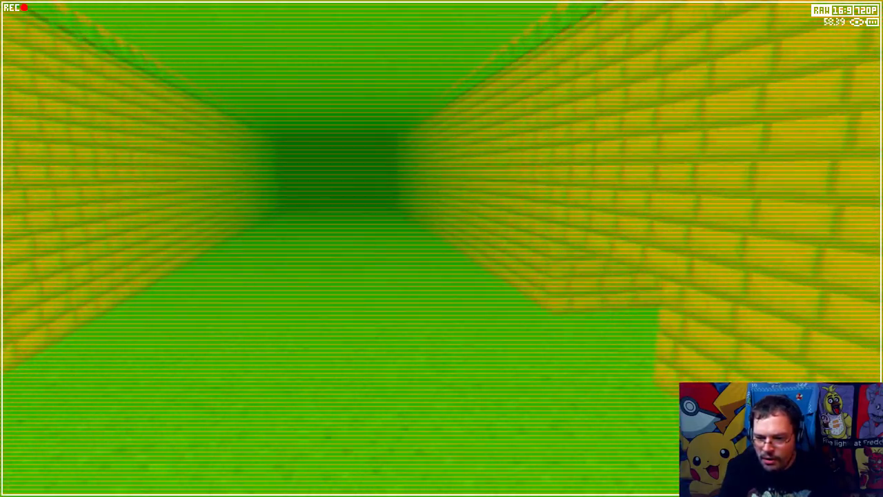
key(w)
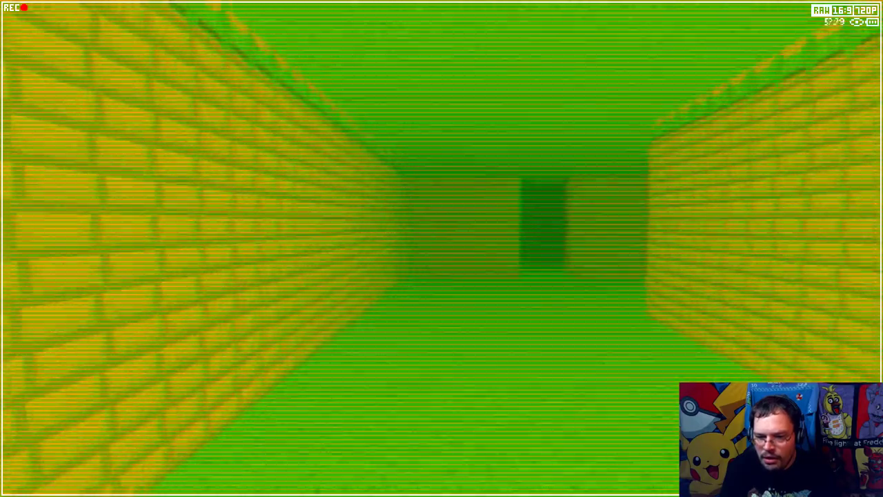
key(w)
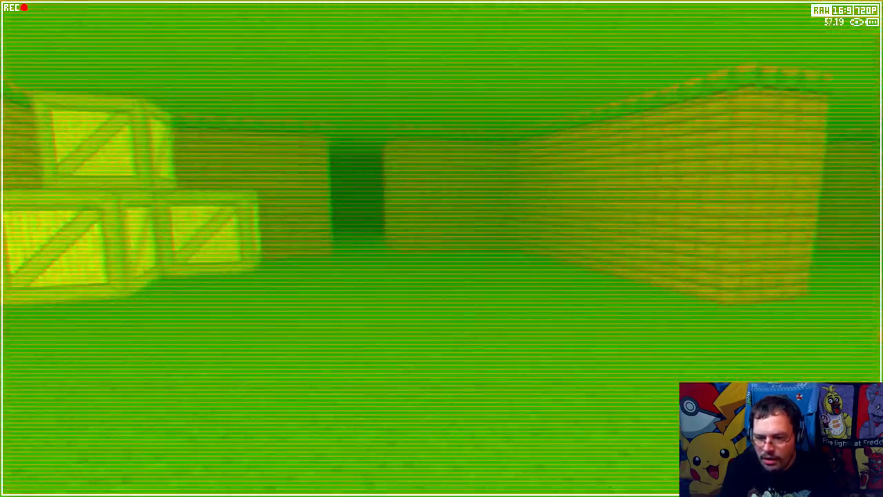
key(w)
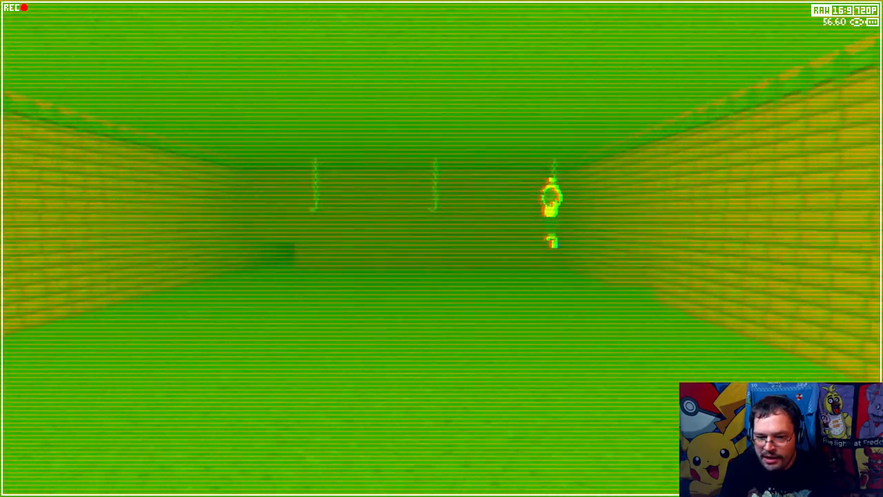
key(w)
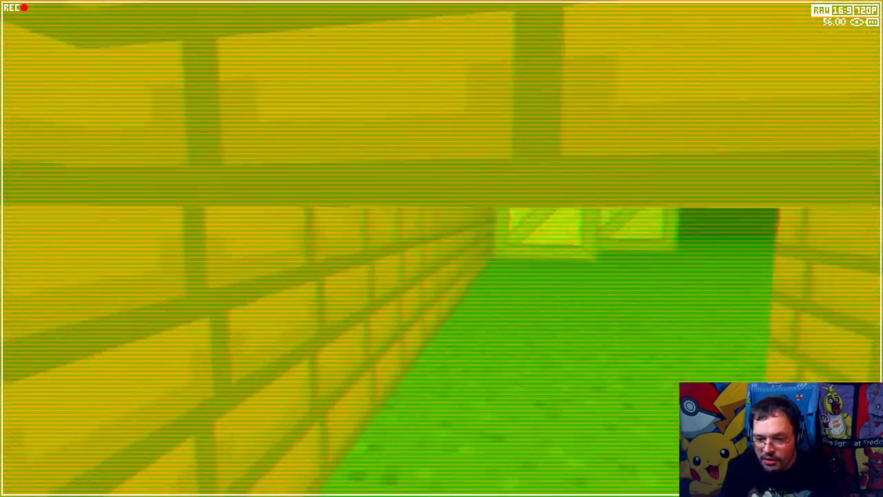
key(space)
key(w)
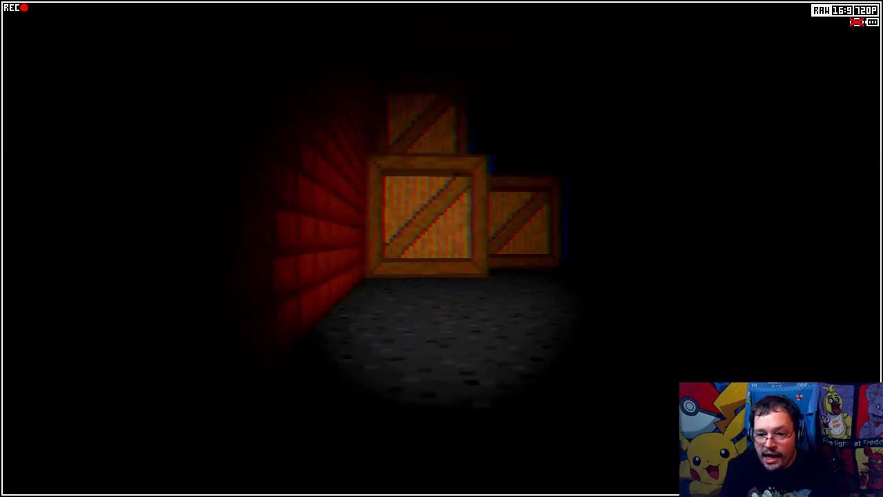
Step: Study the maze map, turning left in the dark room between checks
key(m)
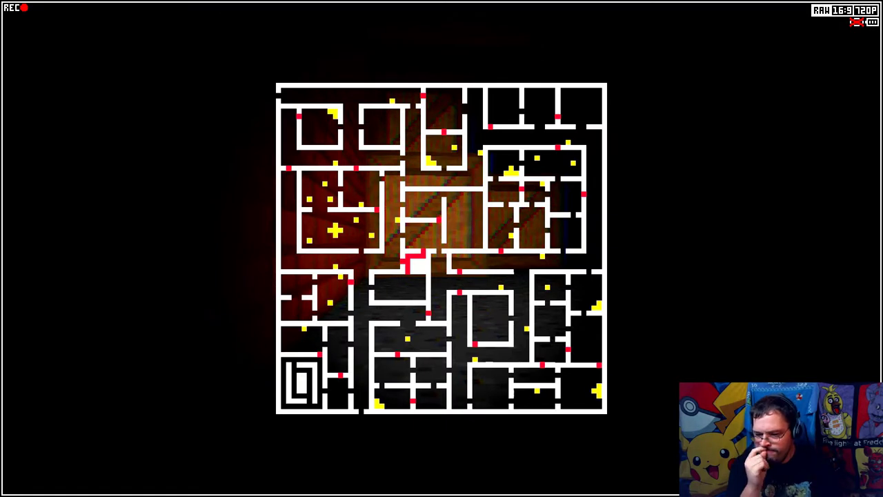
key(Tab)
key(Left)
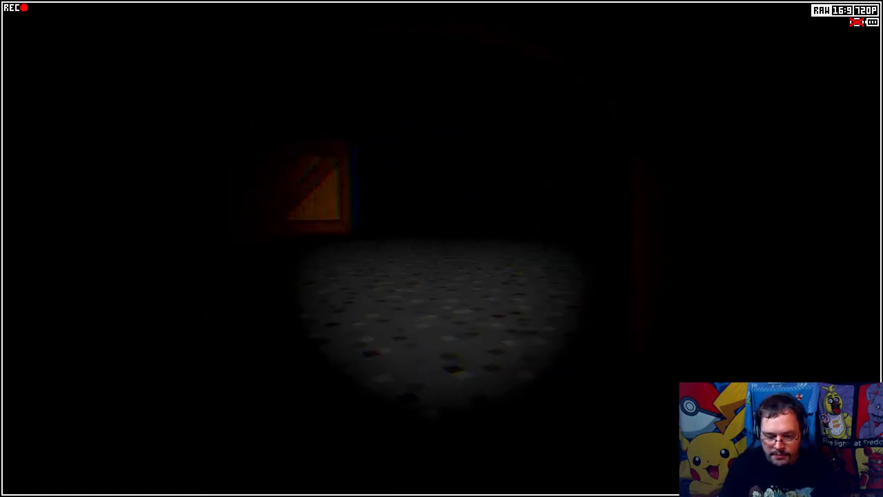
key(Tab)
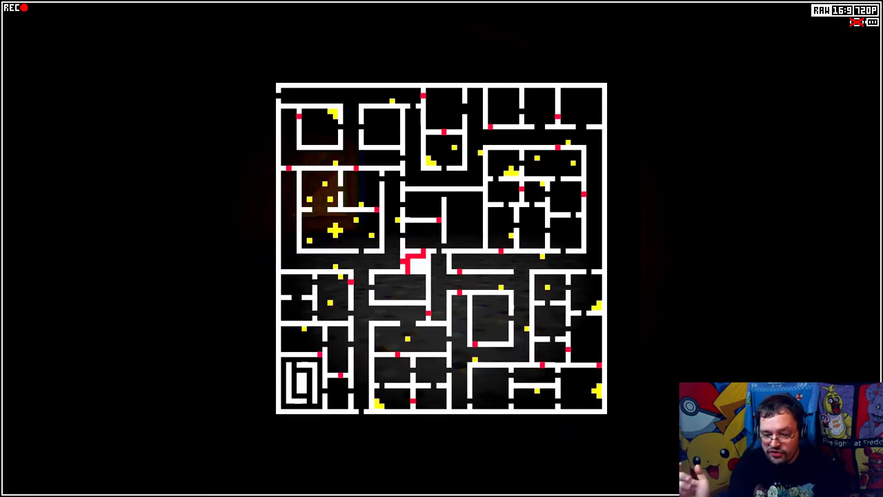
key(Tab)
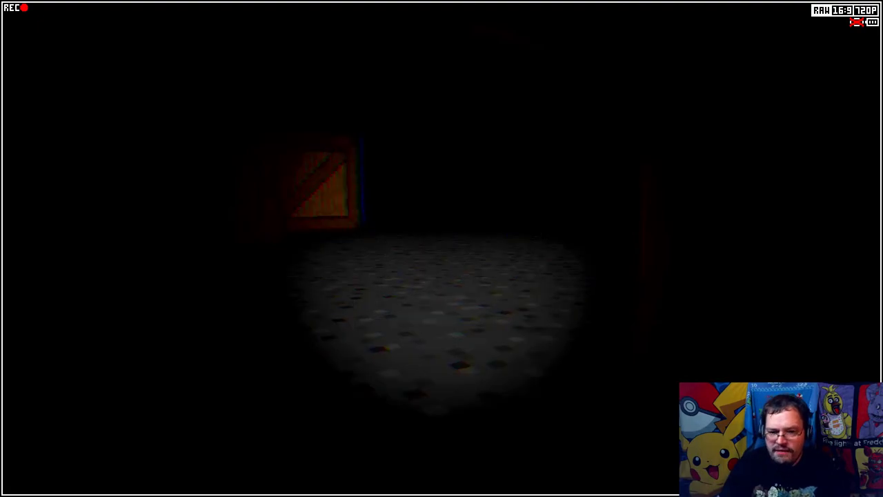
key(w)
Step: Walk a few steps with night vision briefly on, then check the map
key(space)
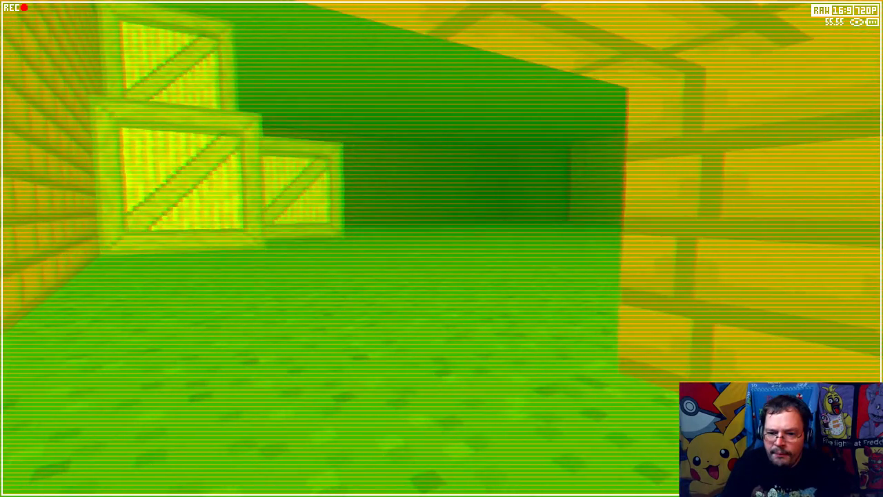
key(w)
key(space)
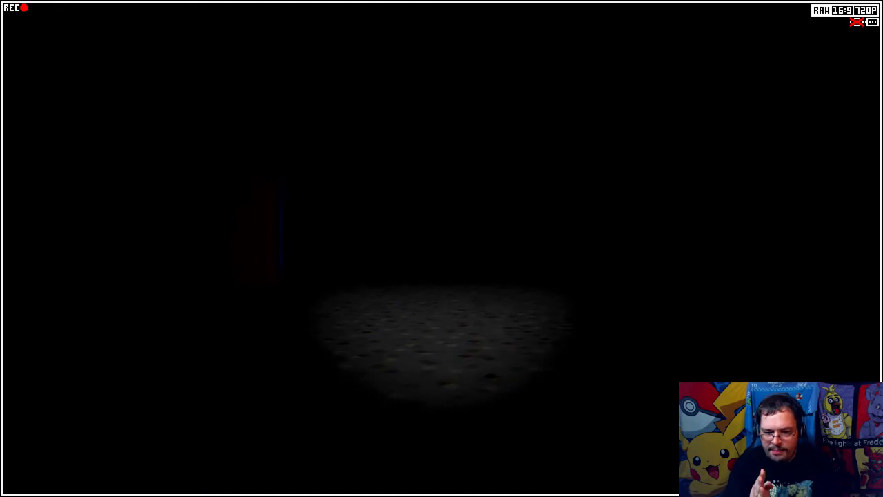
key(Tab)
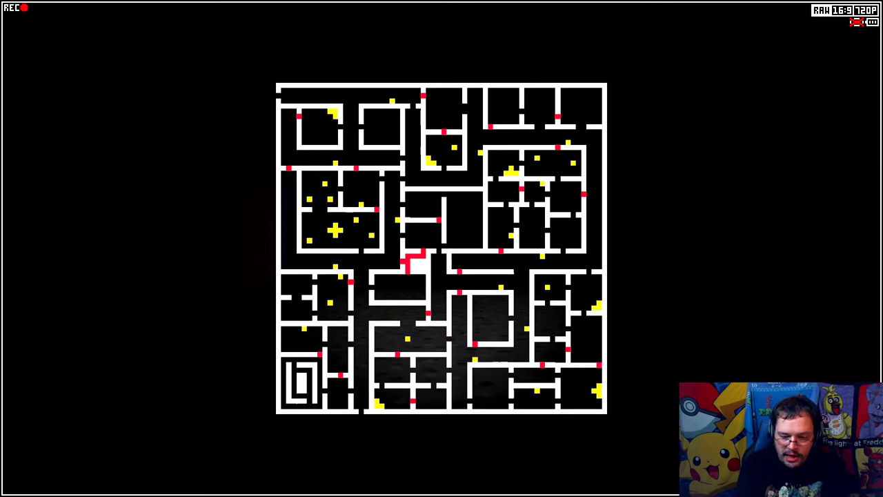
key(Tab)
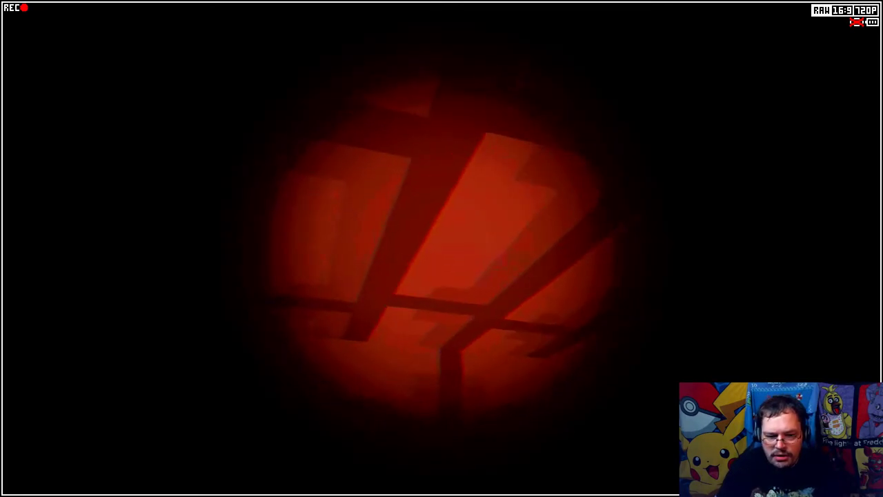
Step: Face the crates, check the map, and walk the corridor with night vision on
key(space)
key(Tab)
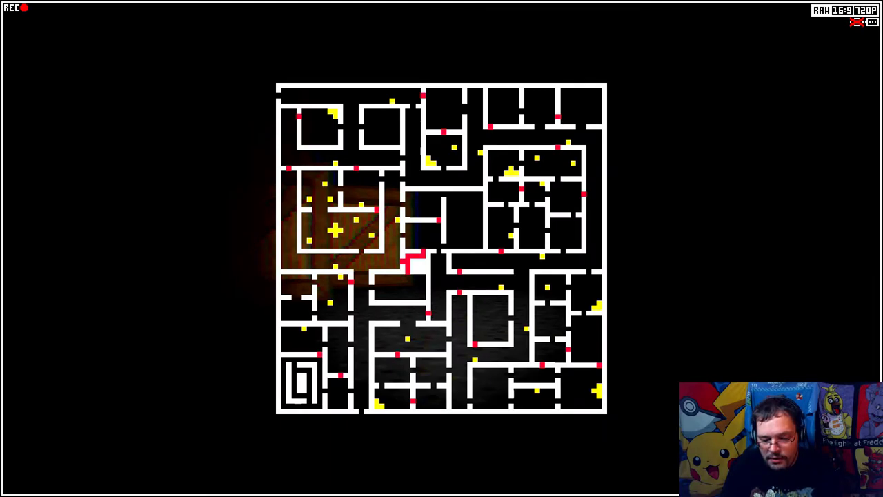
key(Tab)
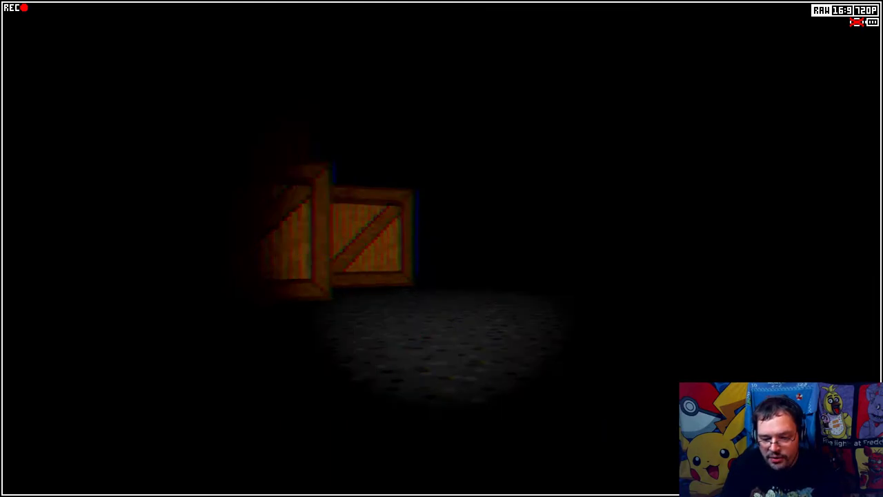
key(space)
key(w)
Step: Walk the green-lit corridors to the stacked crates, with a quick map check on the way
key(w)
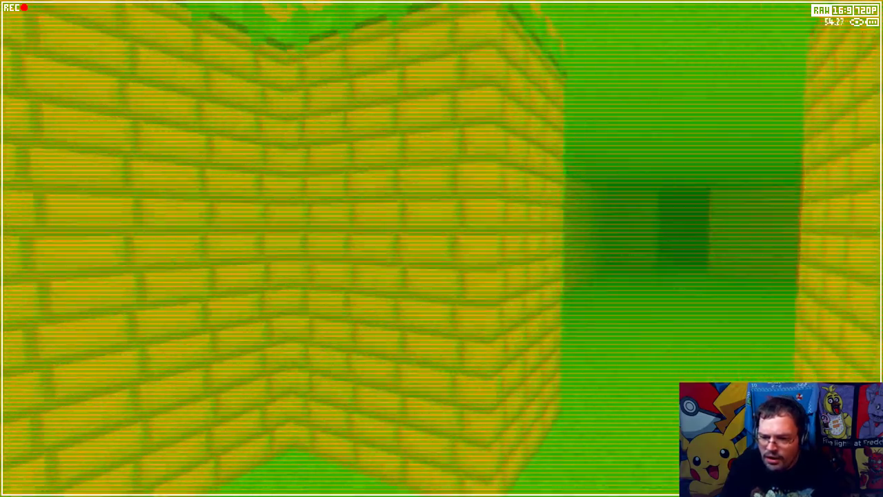
key(w)
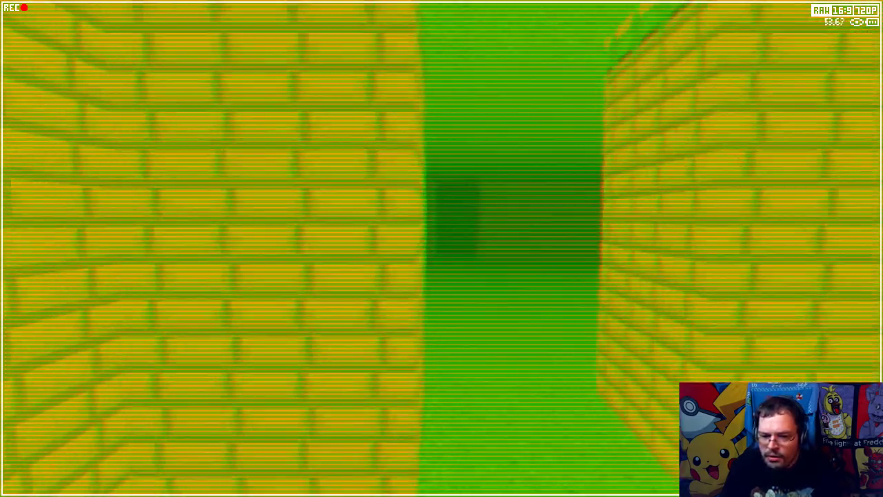
key(m)
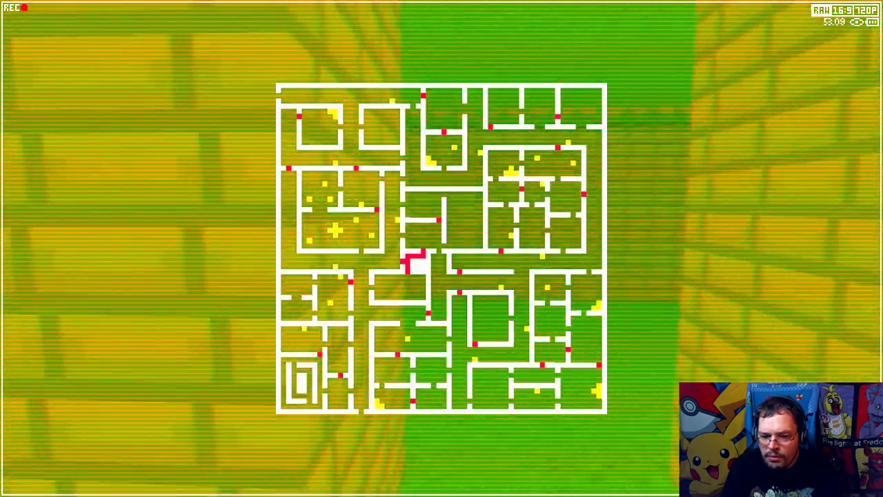
key(m)
key(w)
key(w)
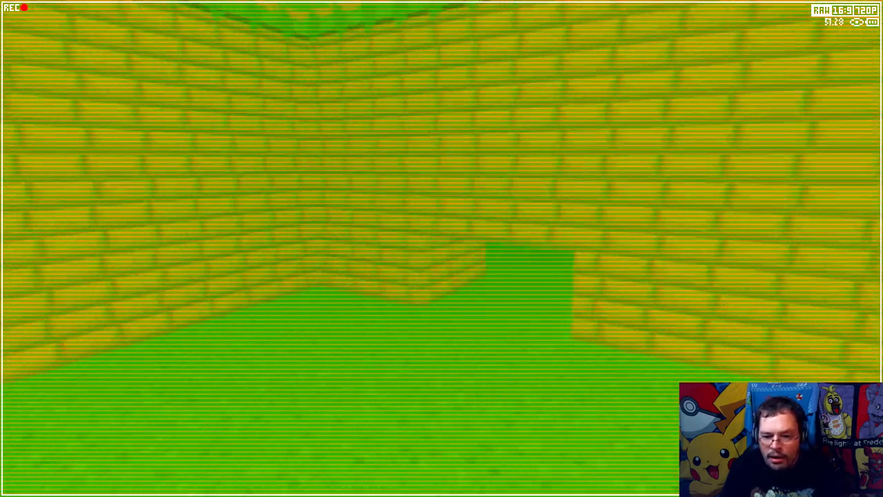
key(w)
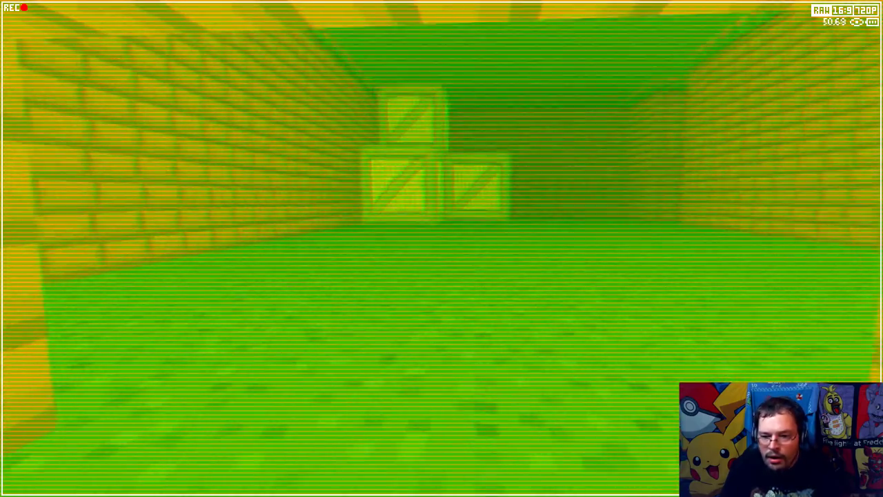
key(Tab)
key(Tab)
key(Tab)
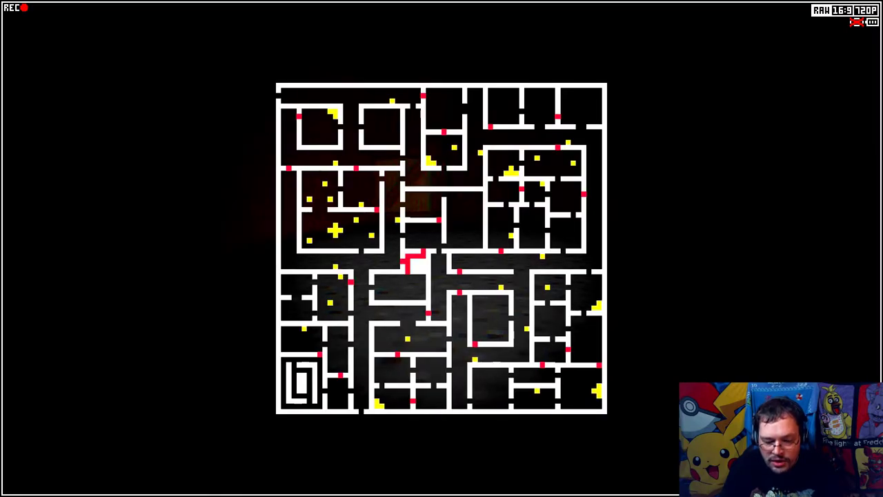
Step: Check the map, then walk to the red brick wall and round the corner into the dark room
key(Tab)
key(Tab)
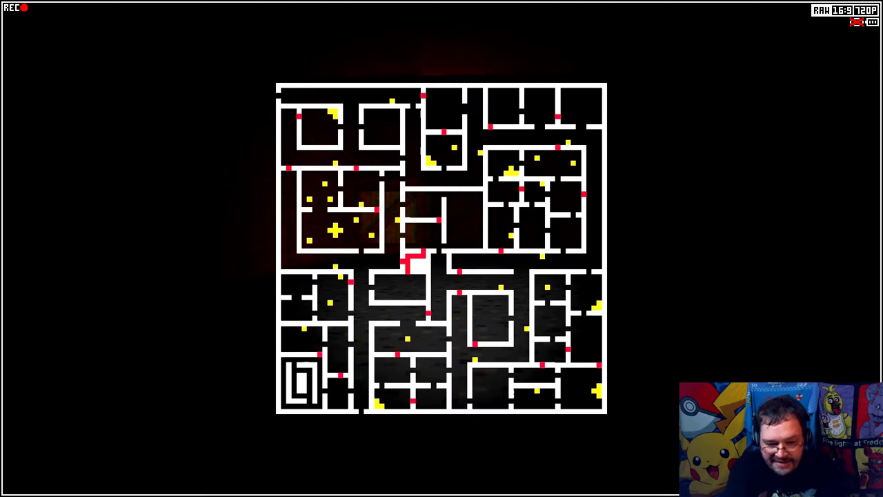
key(Tab)
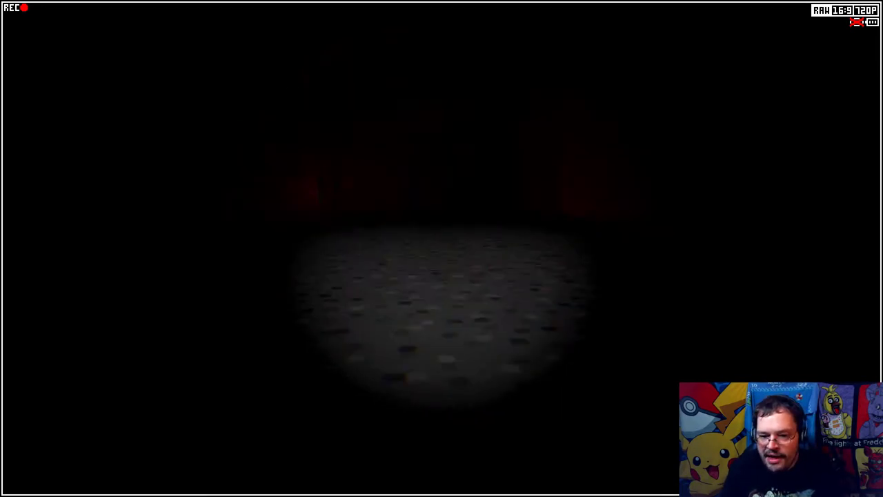
key(Tab)
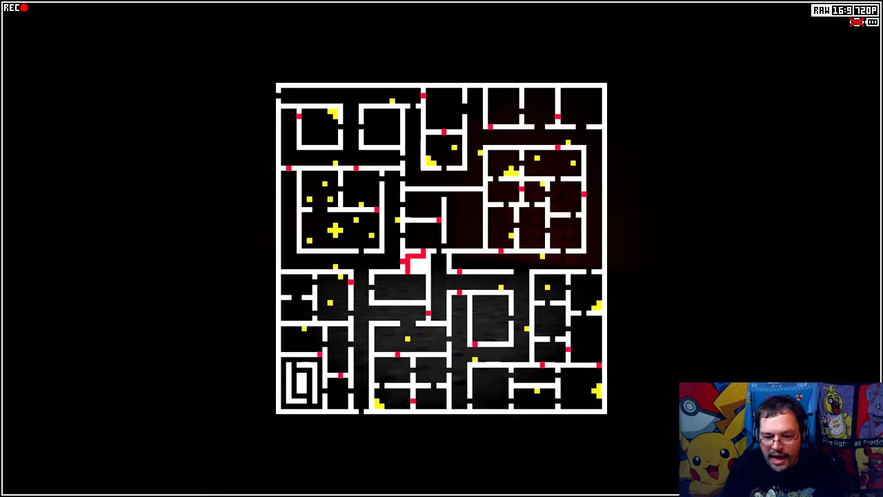
key(Tab)
key(w)
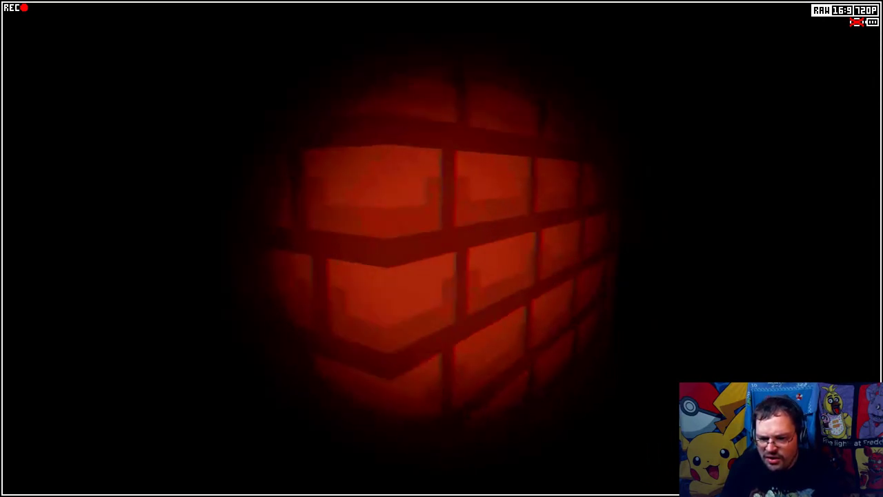
key(w)
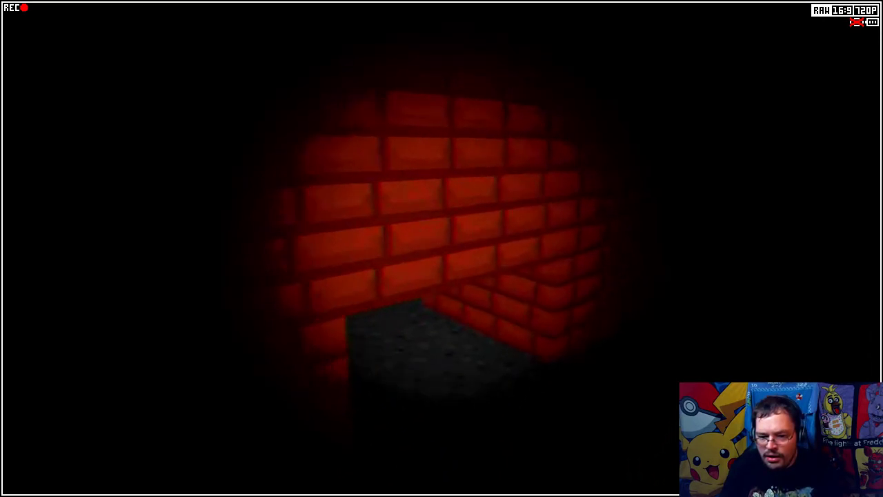
key(w)
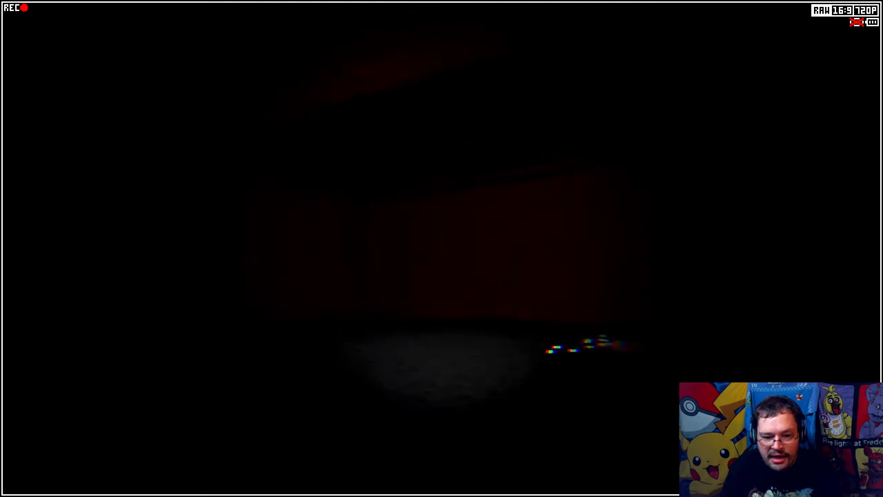
Step: Reopen the maze map repeatedly while turning in the dark room
key(Tab)
key(Tab)
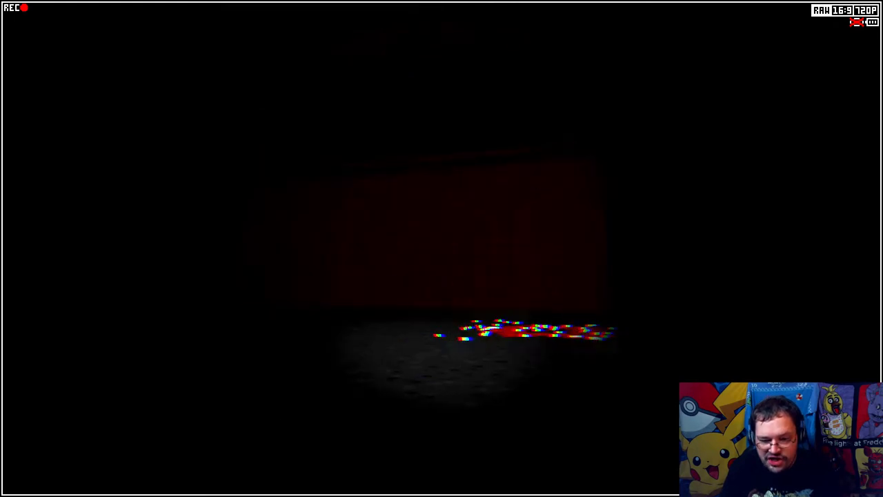
key(a)
key(Tab)
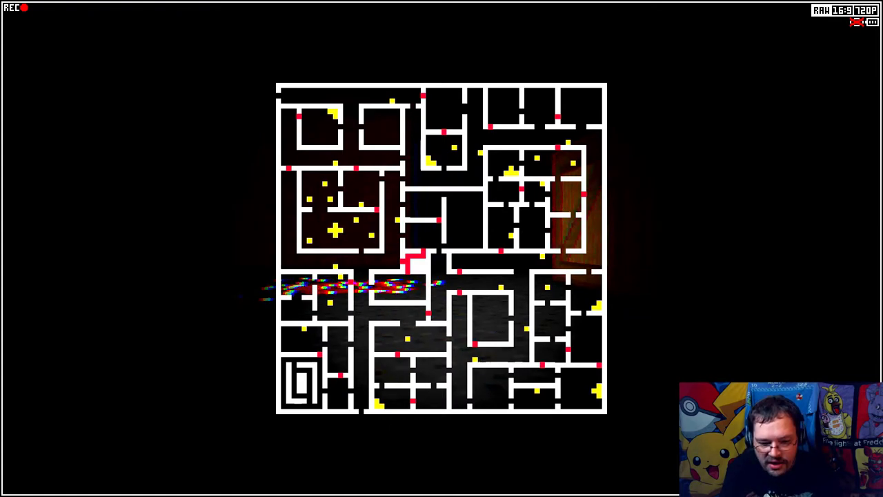
key(Tab)
key(a)
key(Tab)
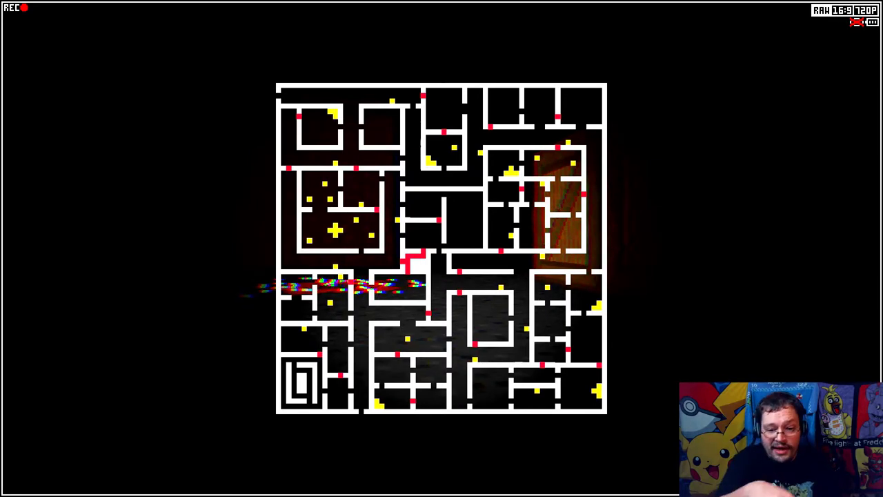
key(Tab)
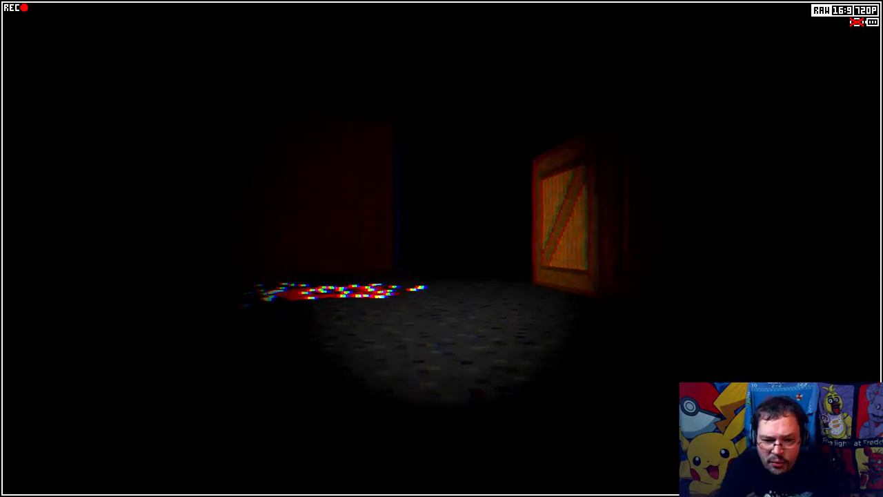
Step: Approach the glitchy floor object and check the map once more
key(a)
key(w)
key(d)
key(Tab)
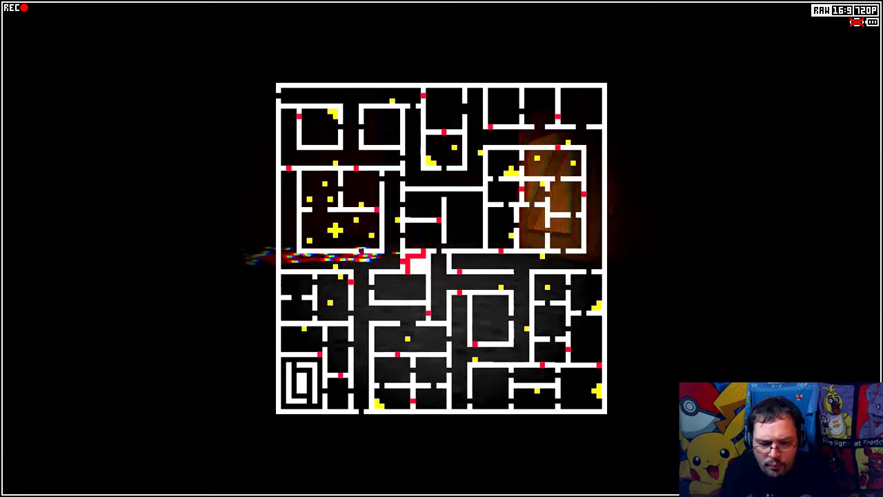
key(Tab)
Step: Walk the yellow-brick corridors in night vision to the red-brick dead end
key(a)
key(w)
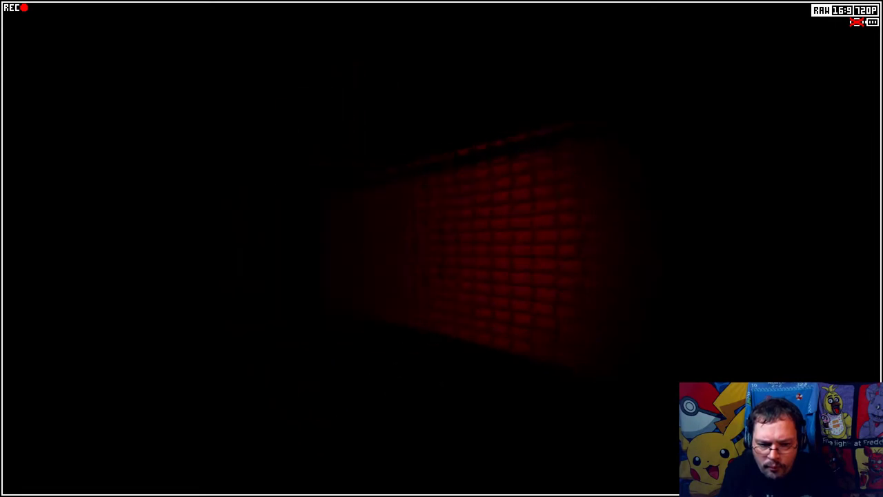
key(w)
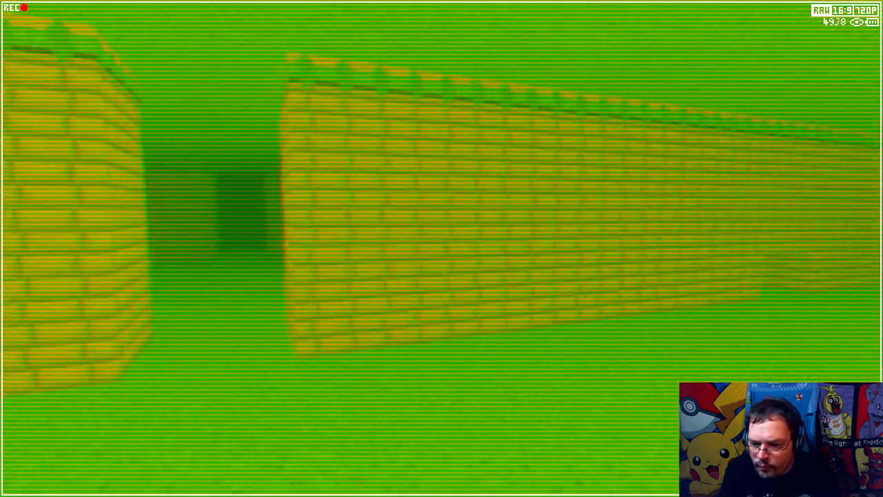
key(w)
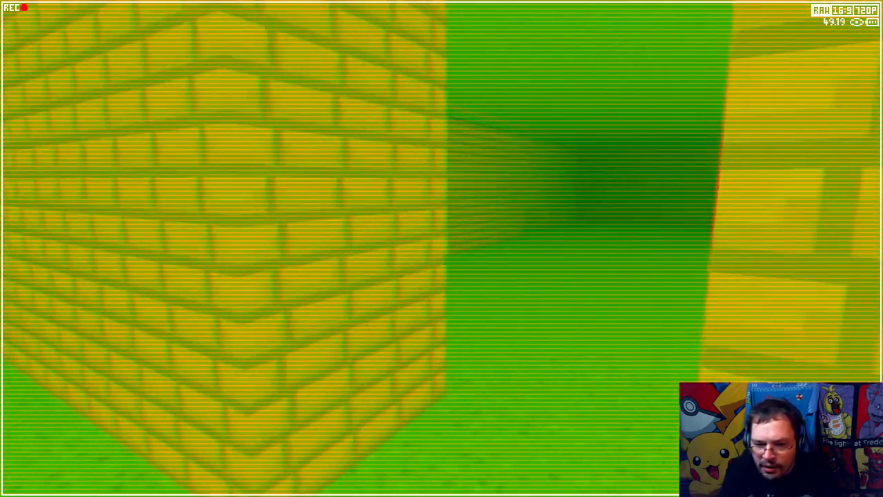
key(w)
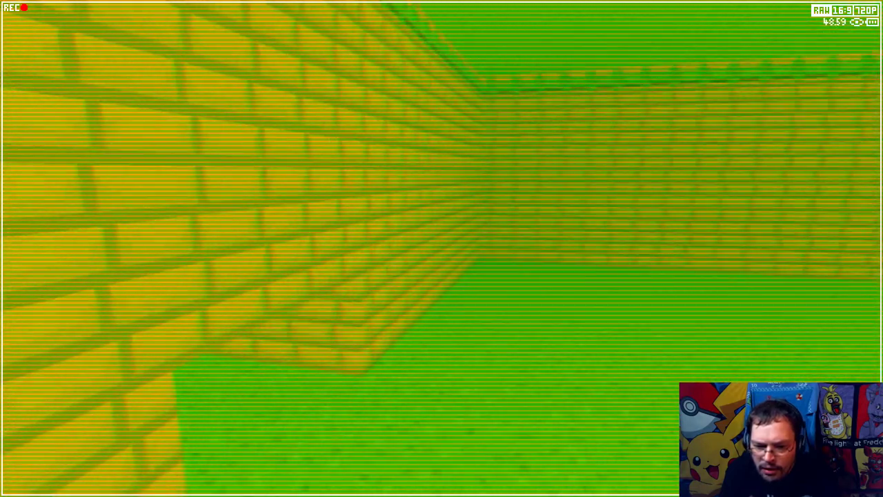
Step: Walk the red-brick corridor into the chest room and look across it
key(w)
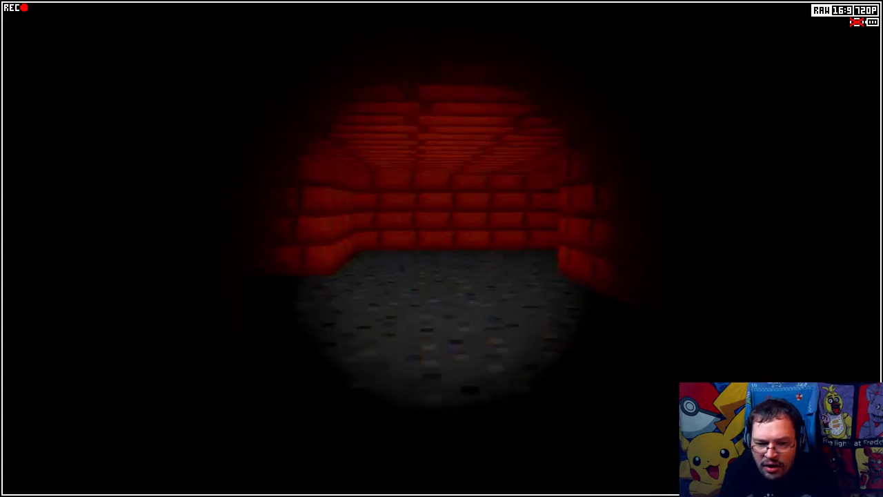
key(w)
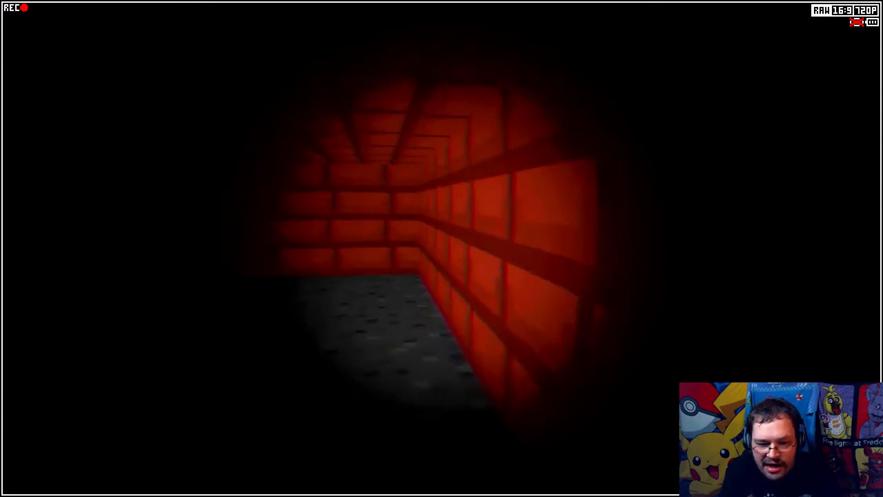
key(w)
key(w)
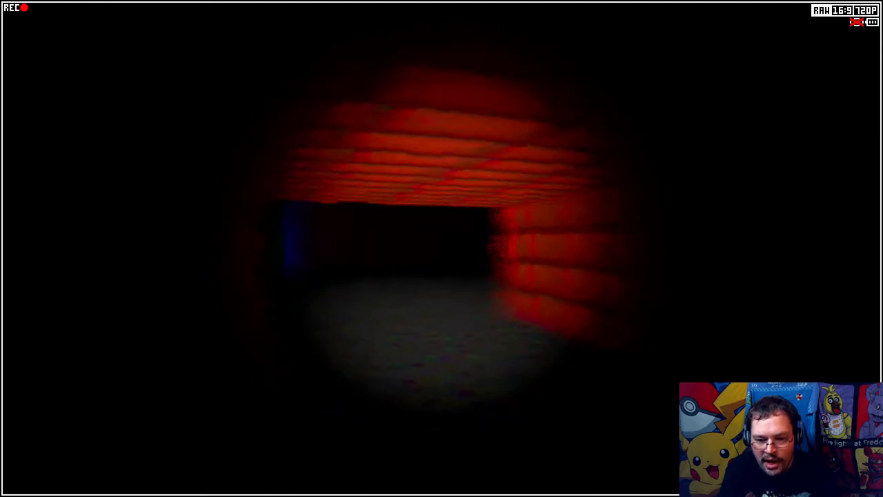
key(w)
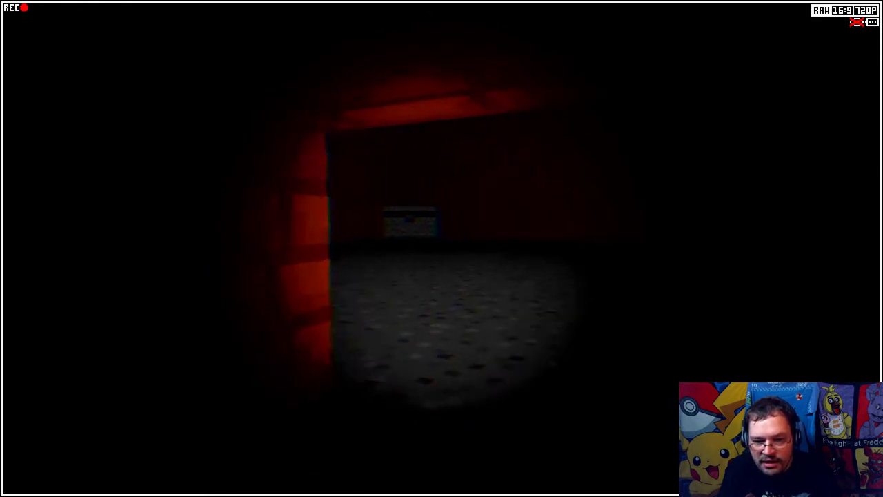
key(w)
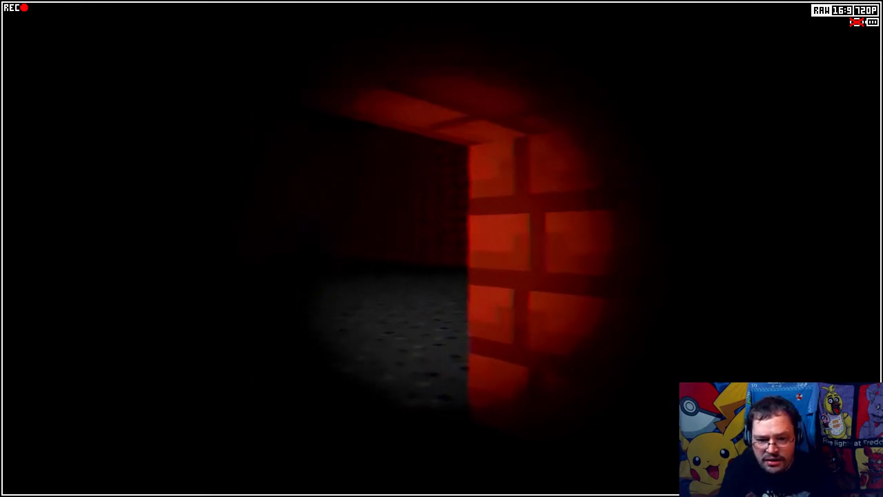
key(w)
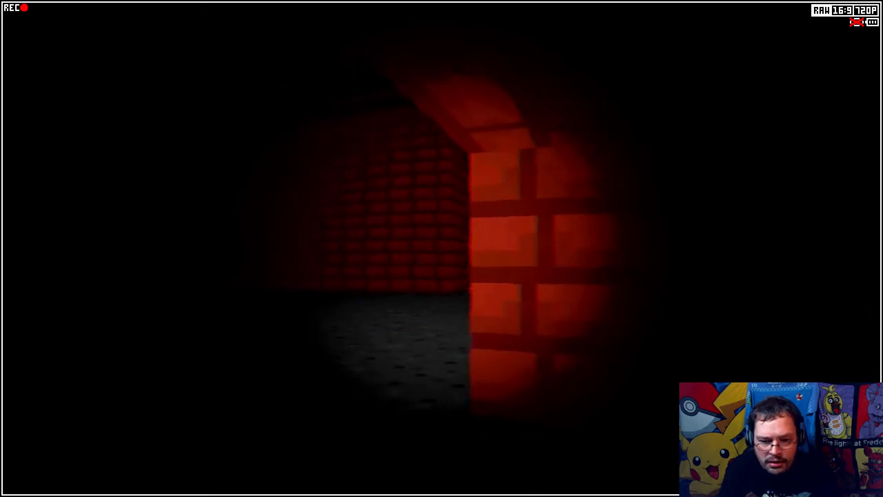
key(w)
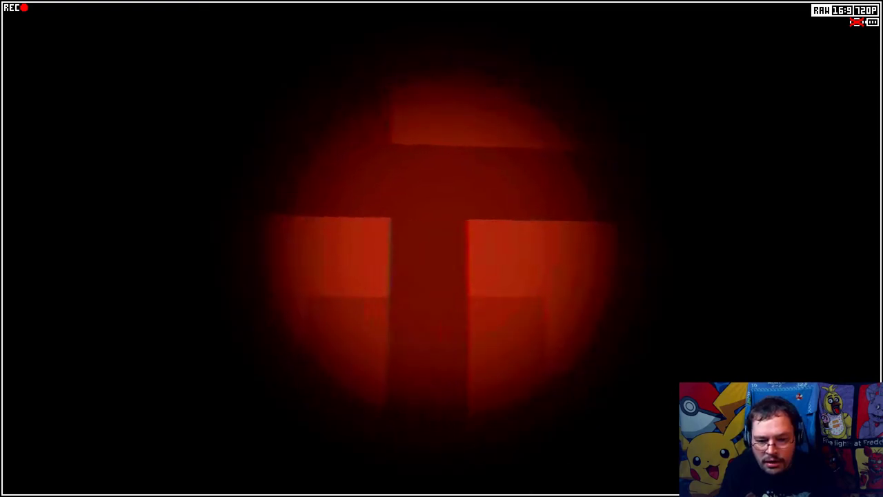
key(w)
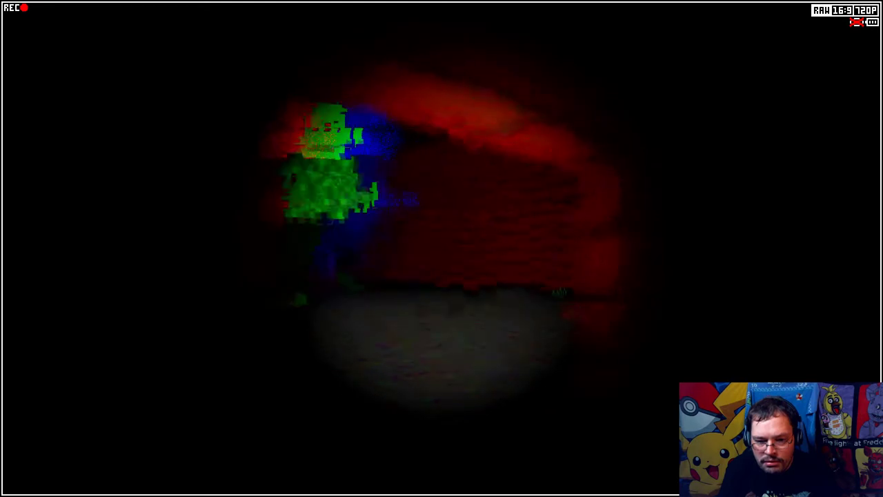
Step: Walk through the doorway toward the chest, check the map, and switch to night vision
key(w)
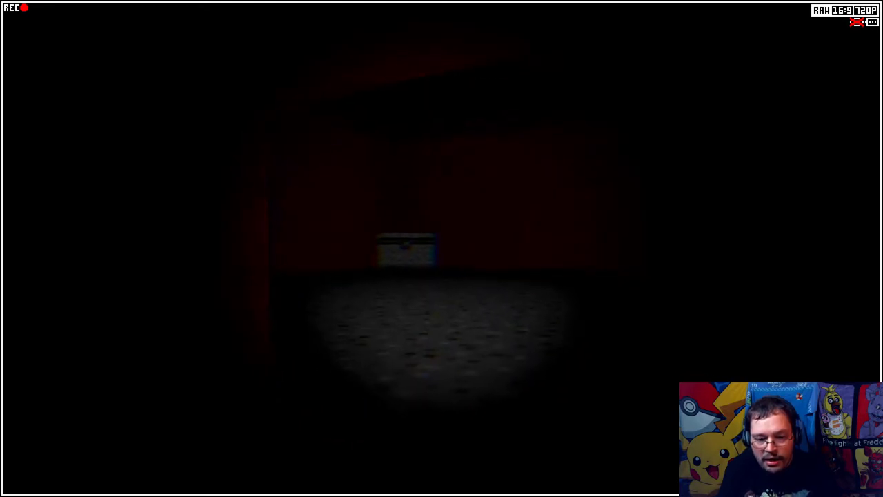
key(w)
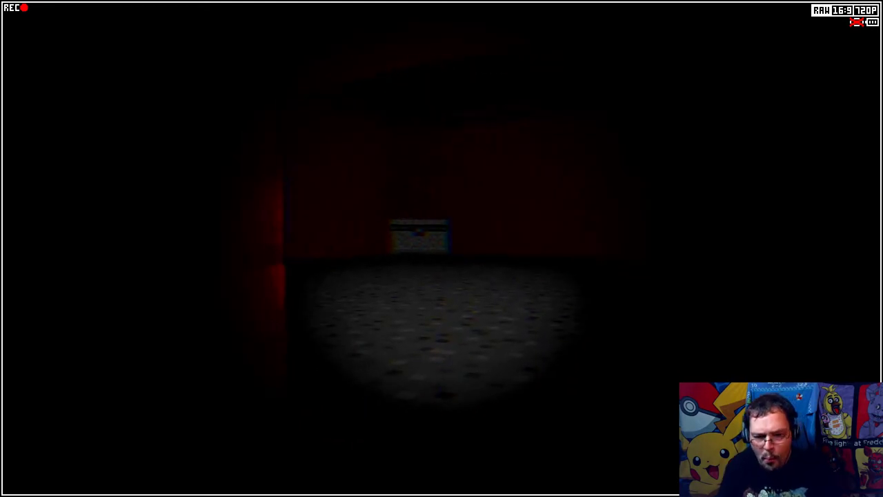
key(Tab)
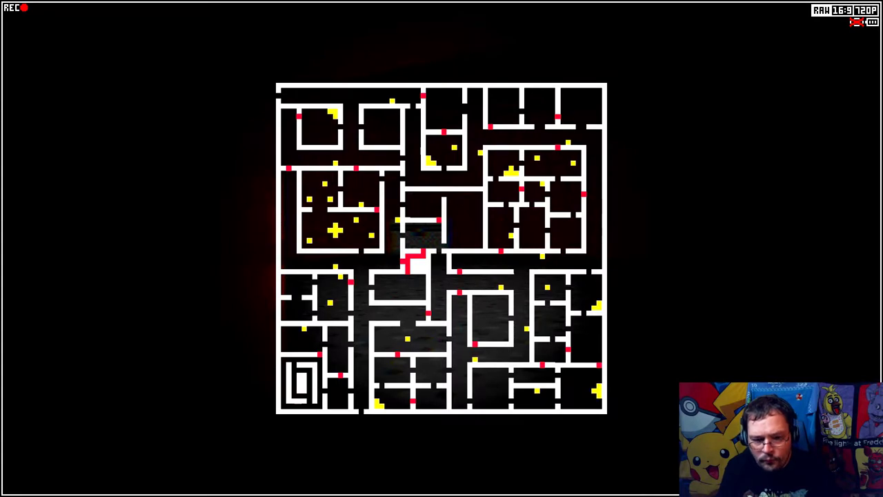
key(Tab)
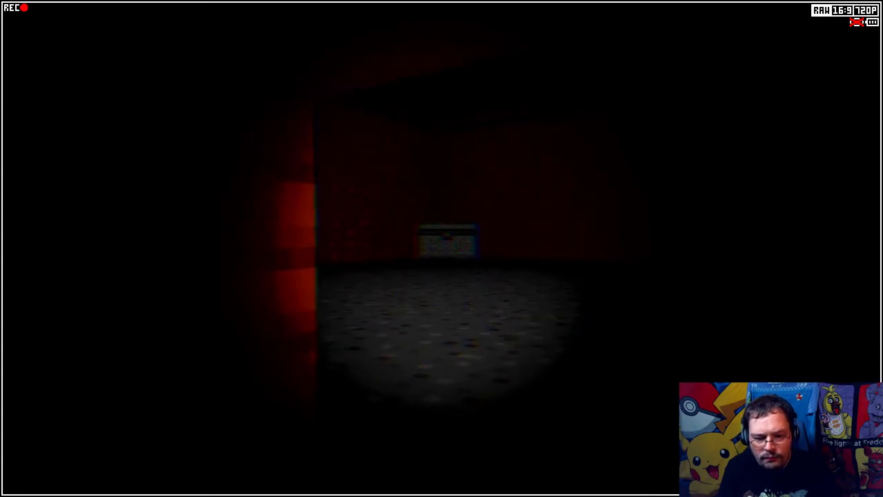
key(w)
key(w)
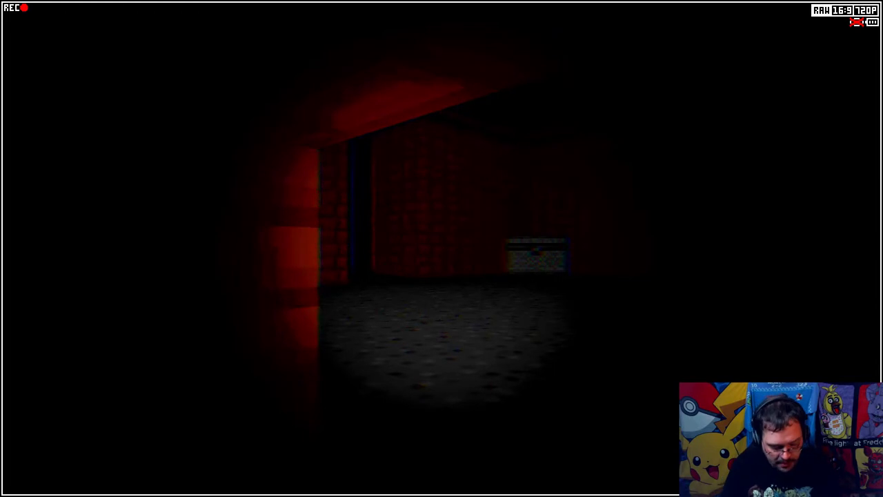
key(w)
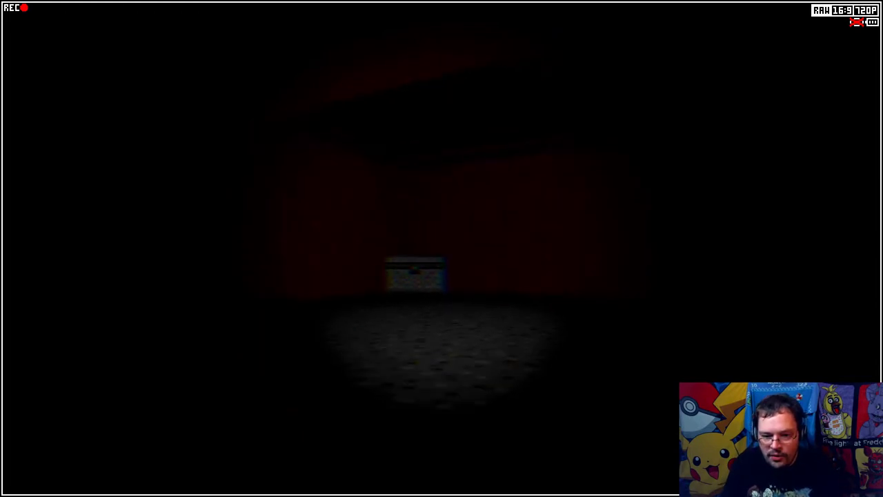
key(space)
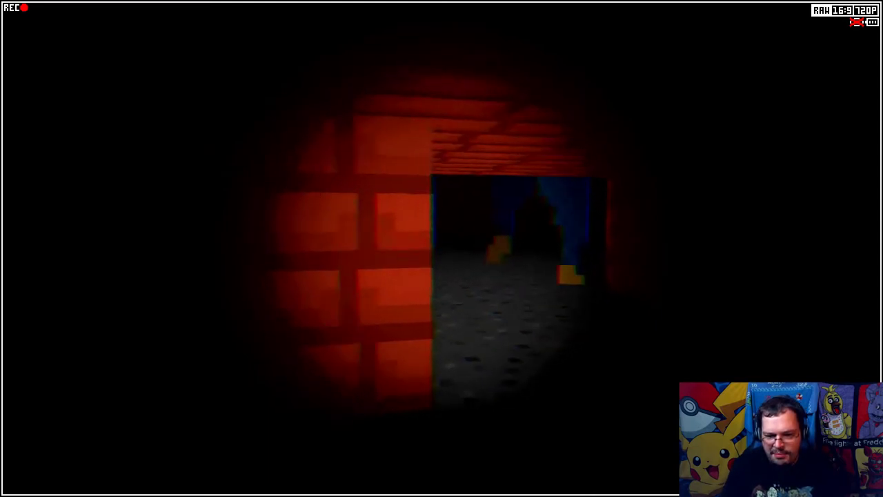
Step: Enter the wooden crate room with repeated map checks, switch to night vision, and reopen the map
key(Tab)
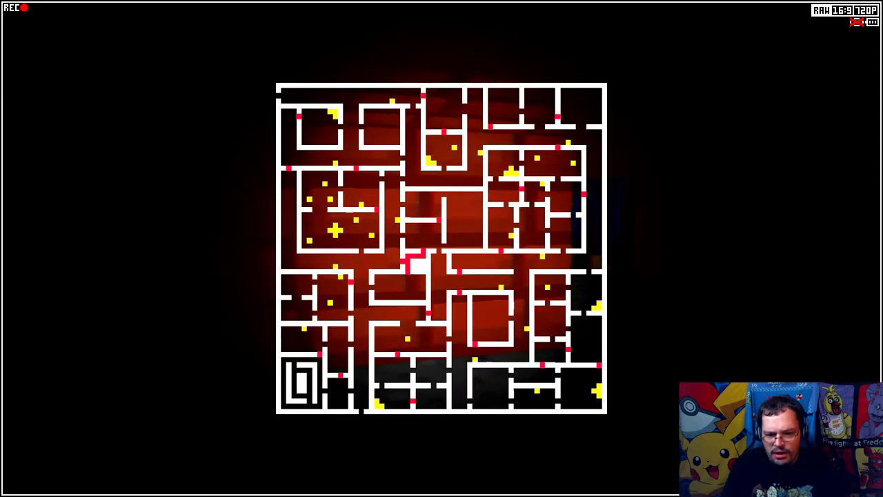
key(Tab)
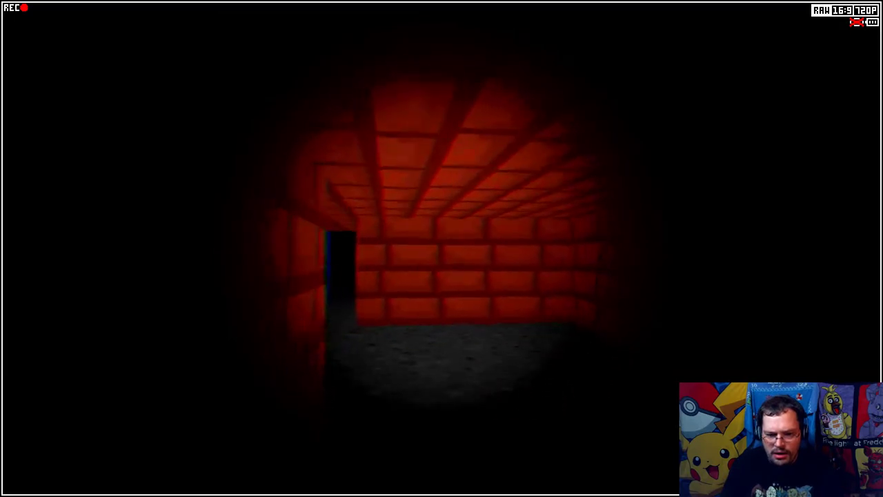
key(Tab)
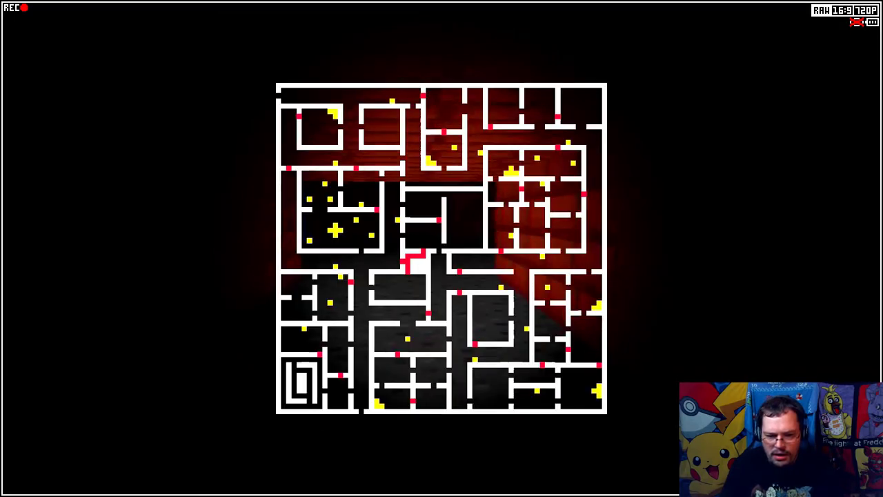
key(Tab)
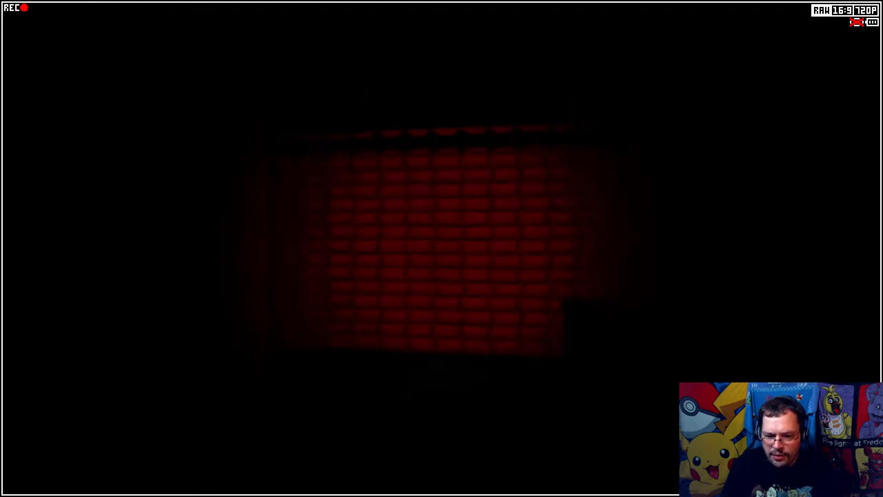
key(Tab)
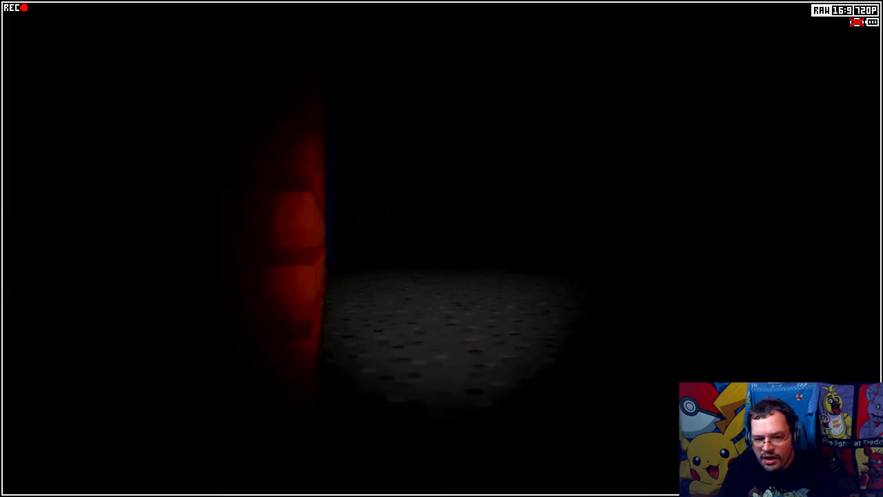
key(space)
key(space)
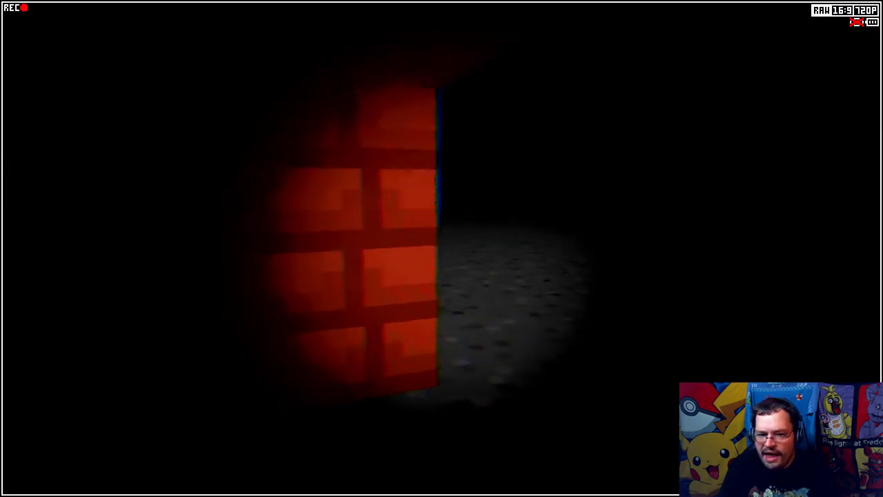
key(Tab)
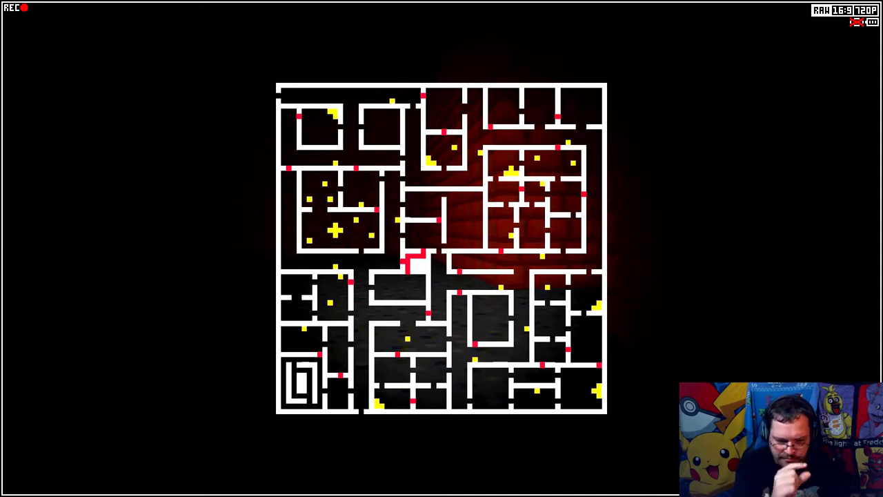
Step: Glance at the maze map, then walk past the lit crate along the brick wall
key(Tab)
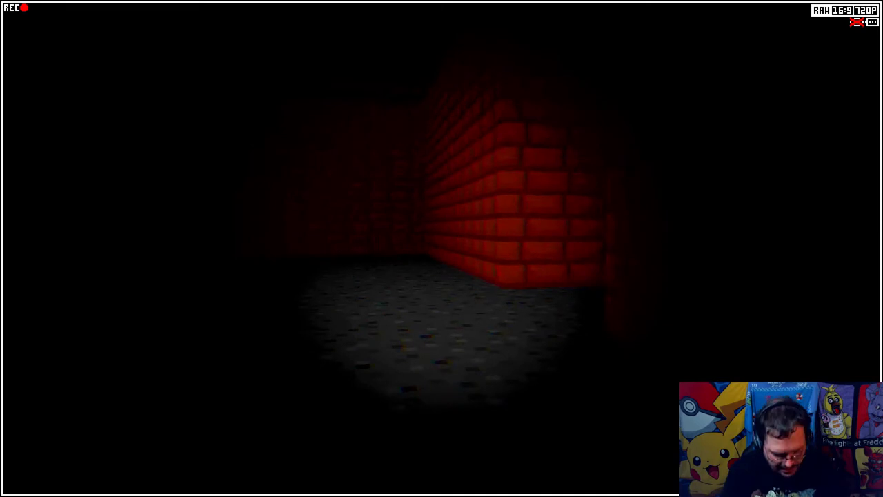
key(Tab)
key(Tab)
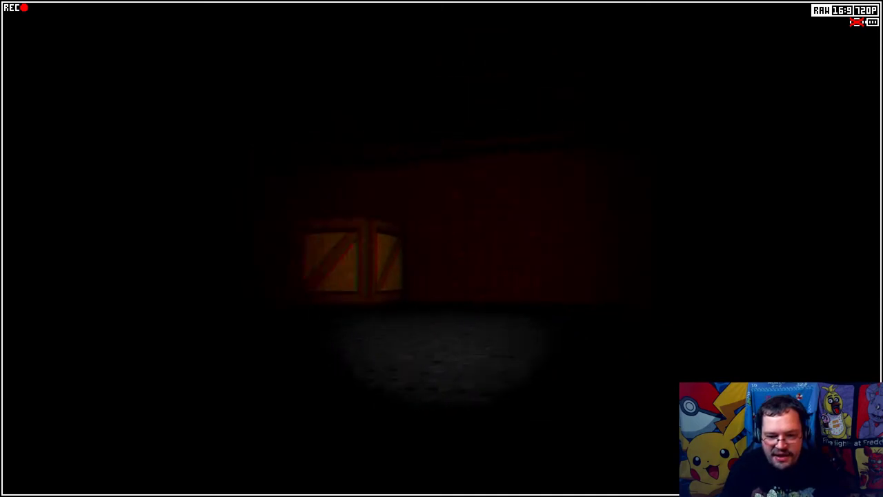
key(w)
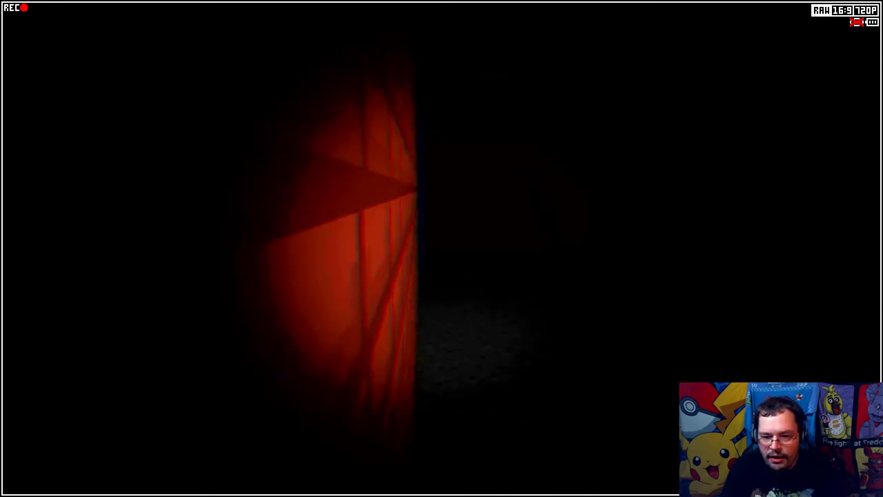
key(w)
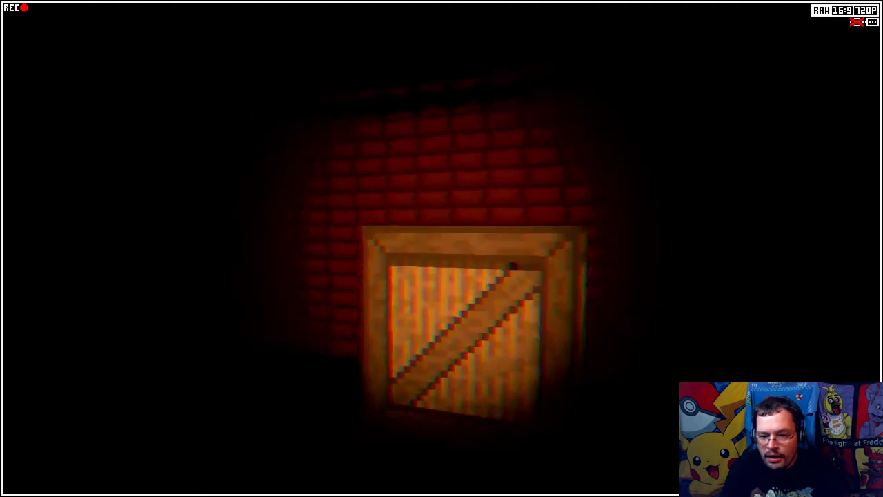
key(w)
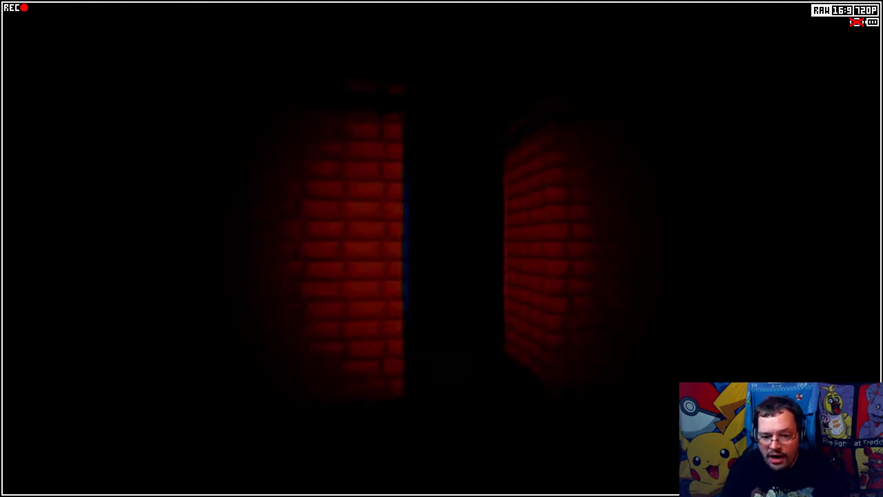
Step: Advance down the corridor toward another crate and check the maze map
key(w)
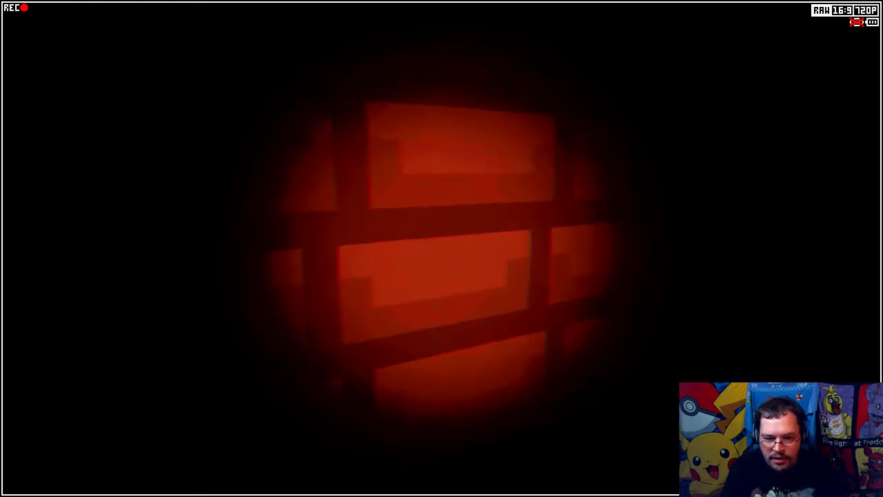
key(w)
key(m)
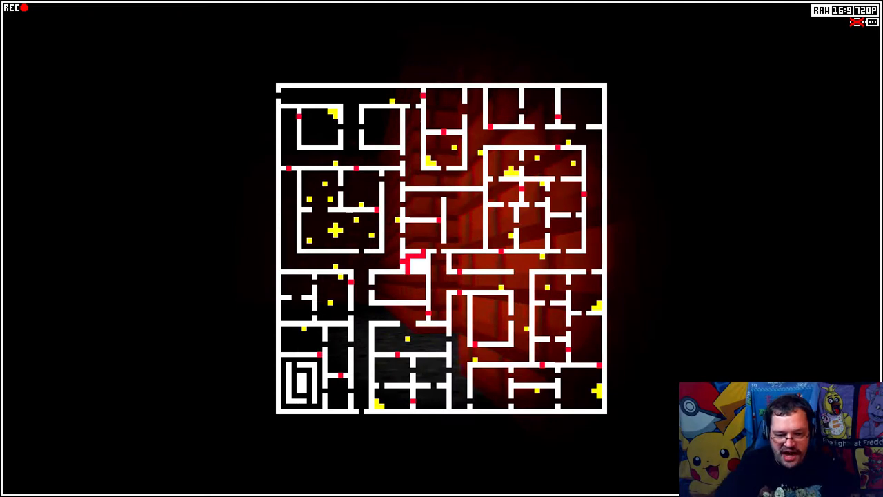
key(m)
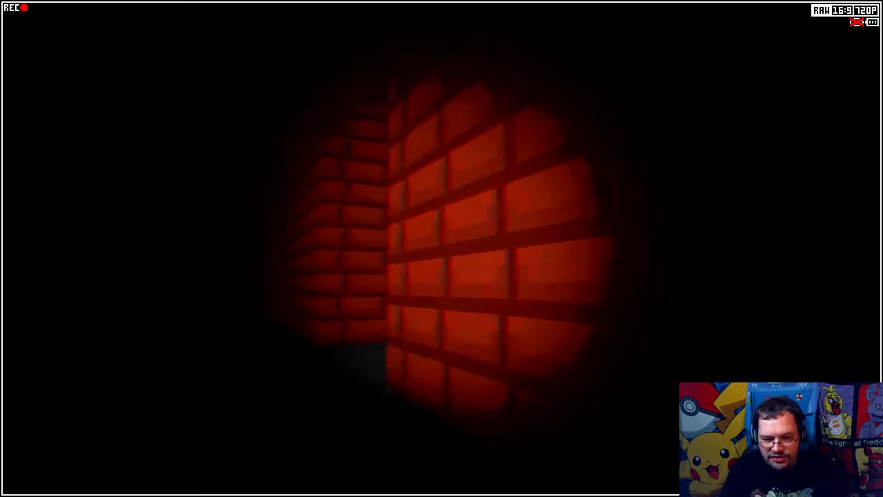
Step: In night vision, inspect the locked chest, then walk back through the green-lit maze
key(n)
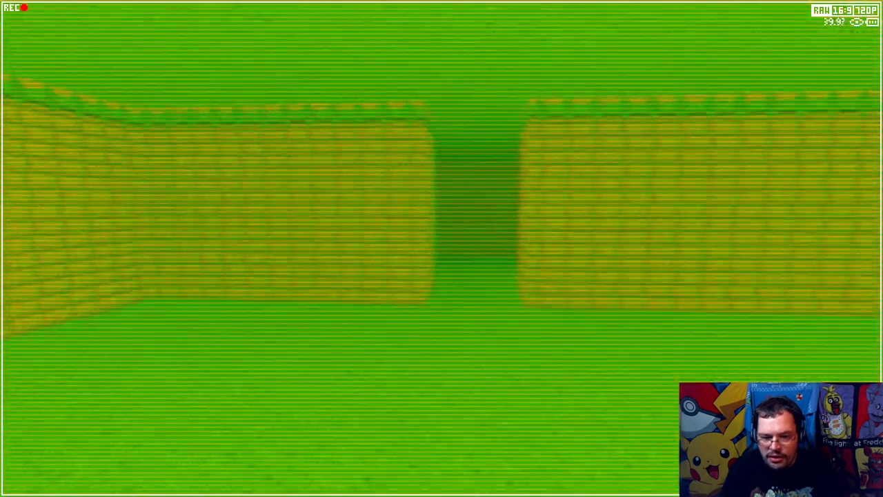
key(w)
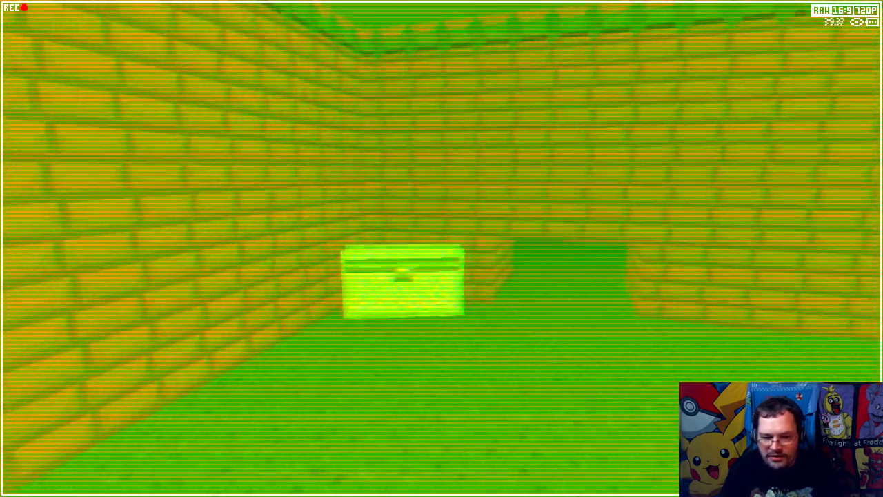
key(e)
key(a)
key(w)
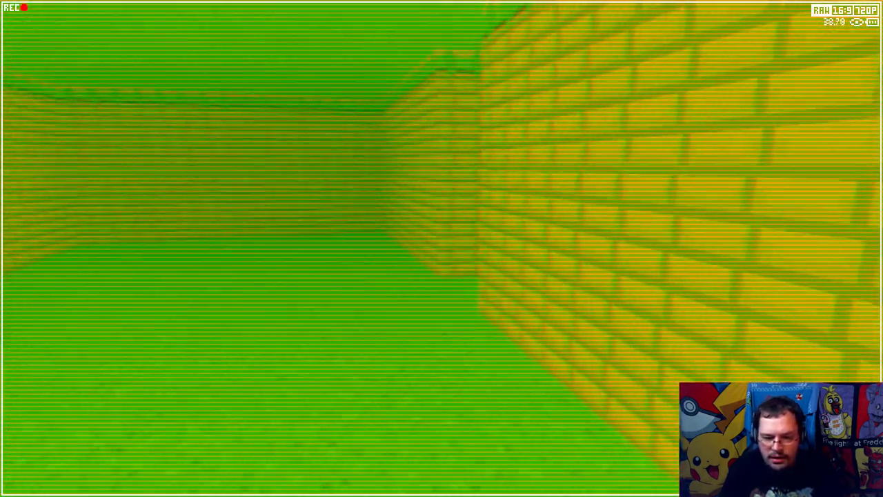
key(w)
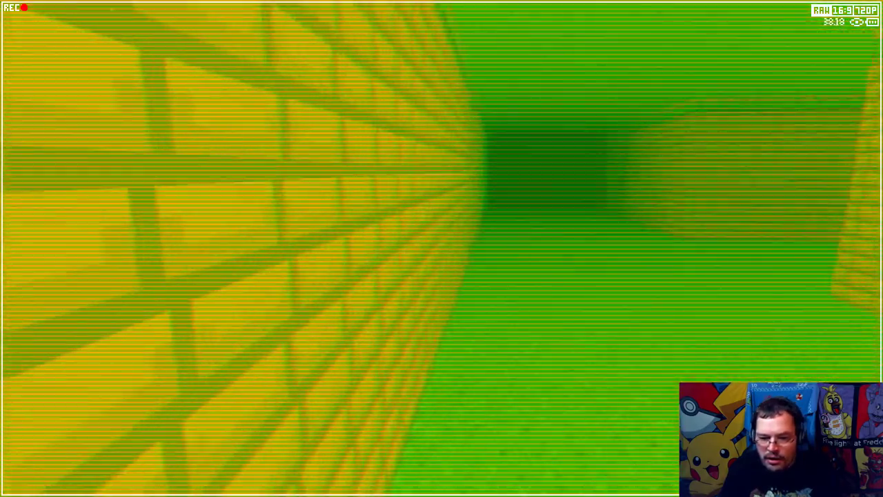
key(w)
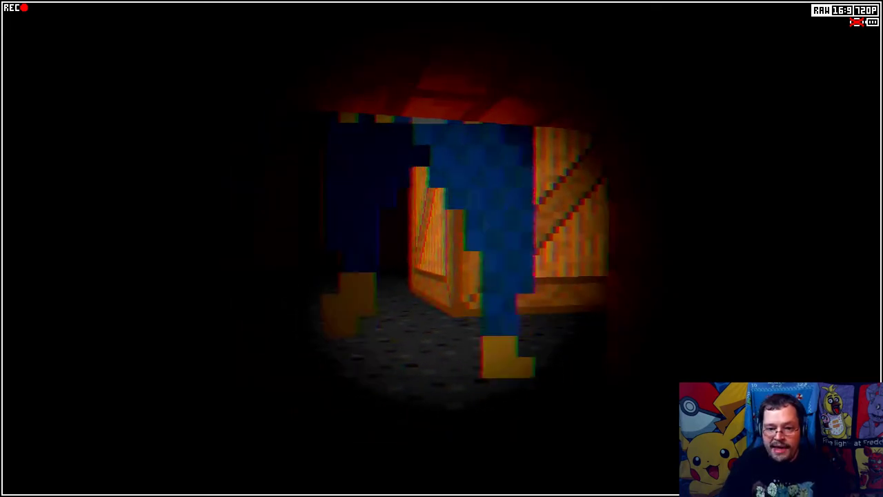
Step: Check the maze map, walk to the red brick wall, then turn back toward the blue figure
key(Tab)
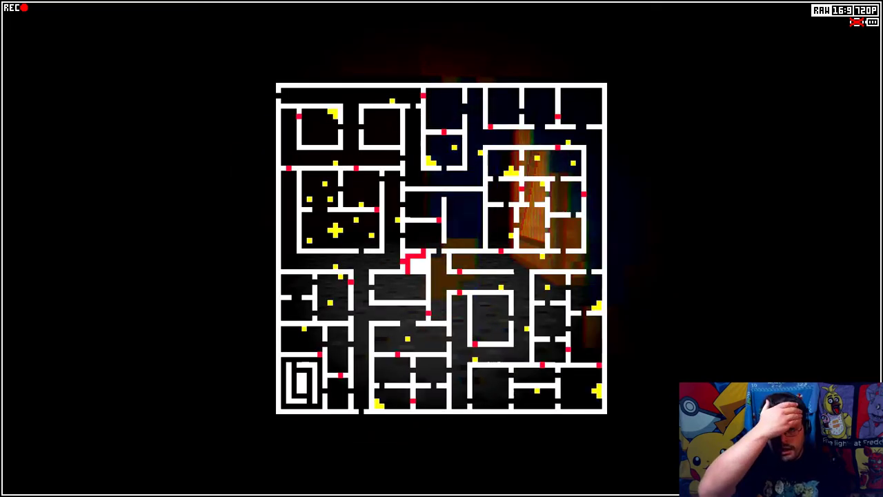
key(Tab)
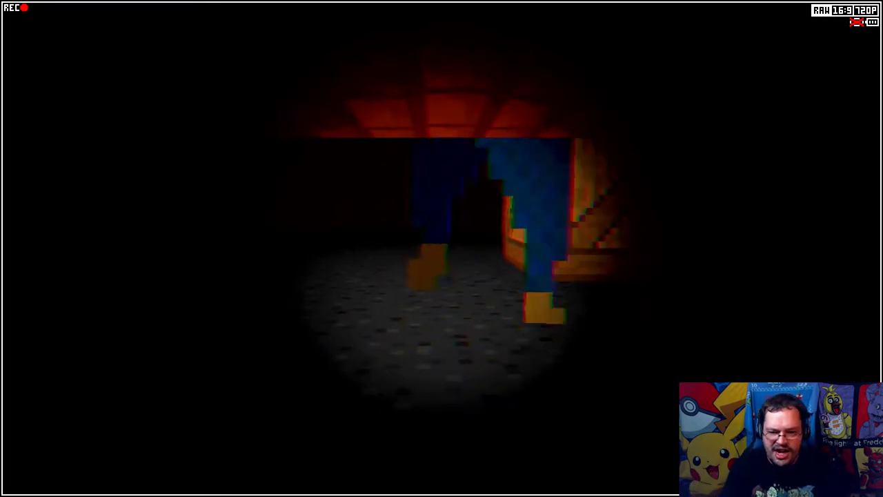
key(w)
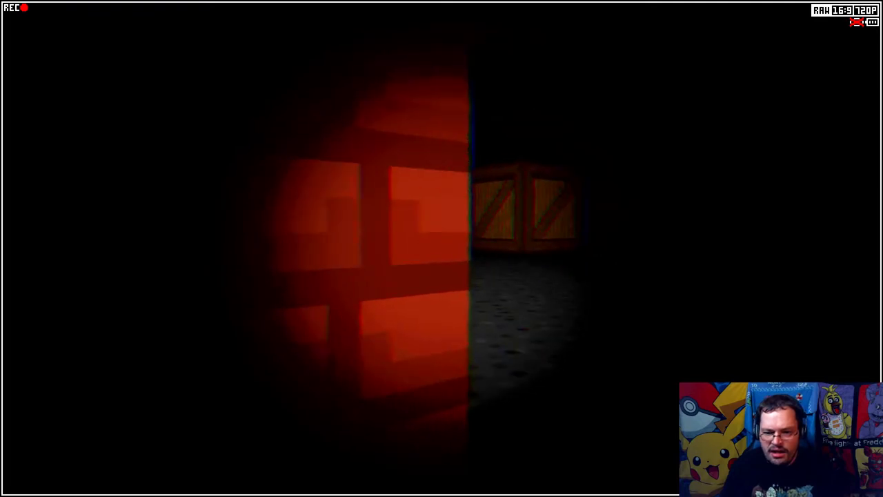
key(w)
key(s)
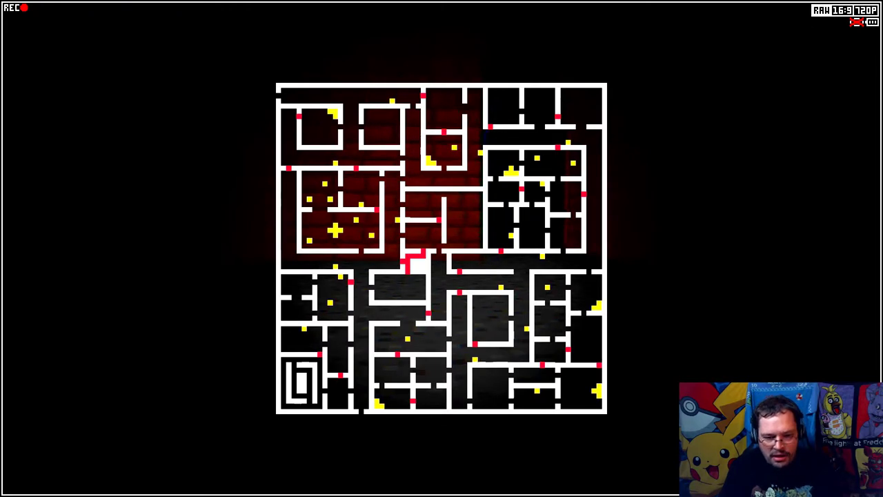
Step: Walk into the blue figure's room, turn away, and check the maze map
key(m)
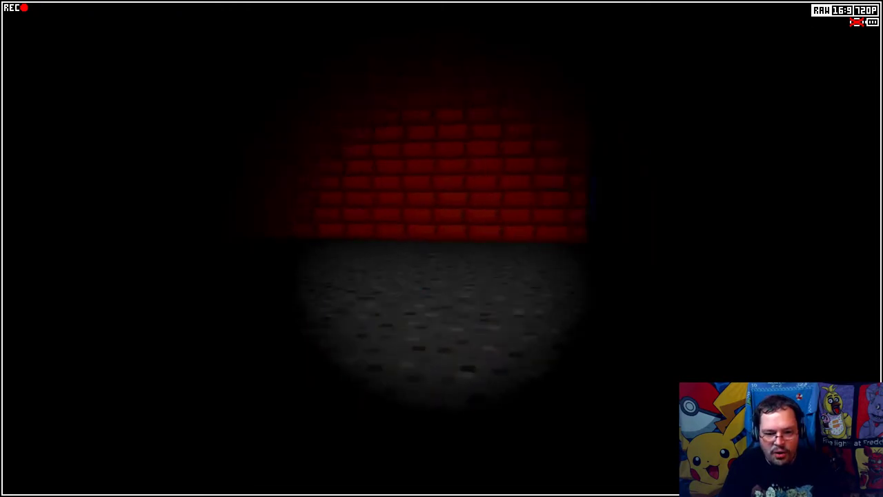
key(w)
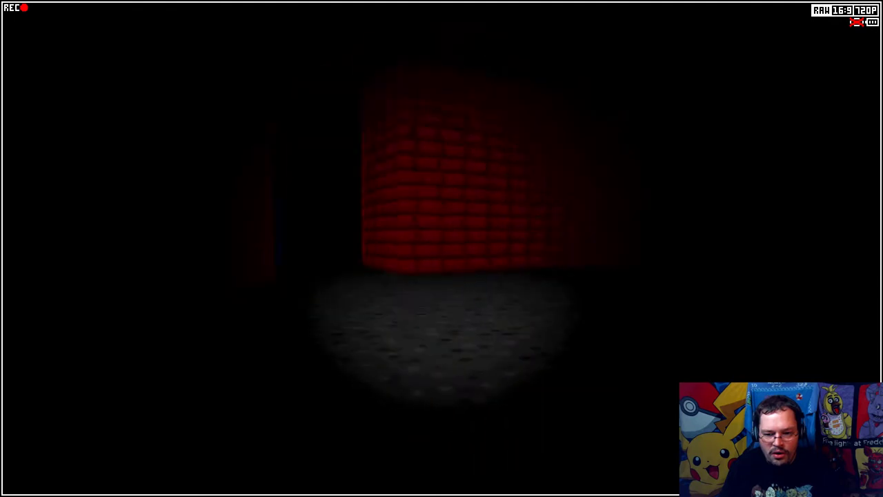
key(w)
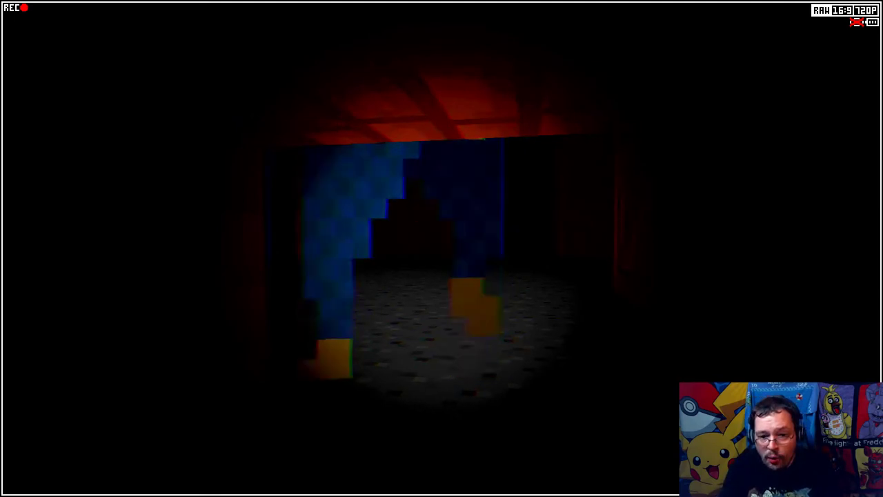
key(Right)
key(Tab)
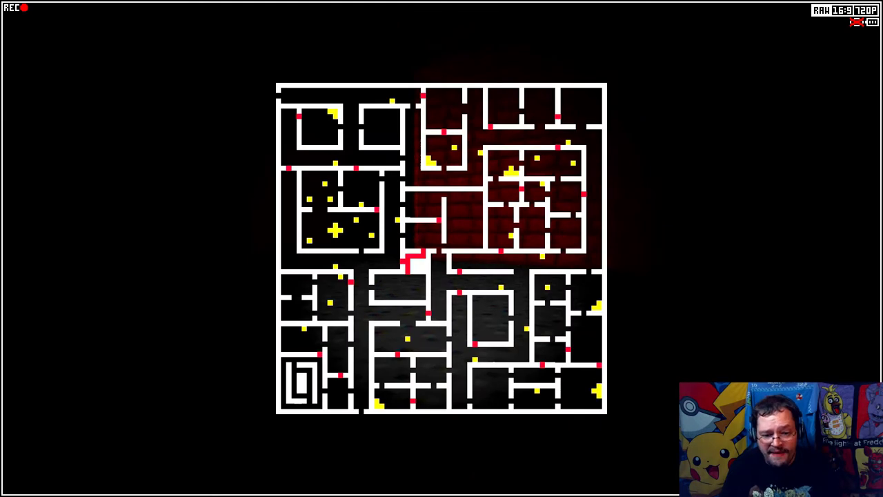
key(Tab)
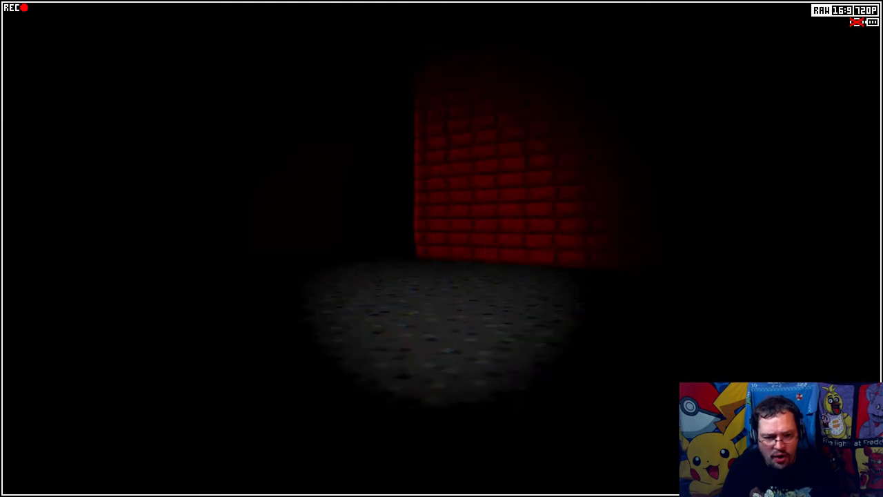
key(Left)
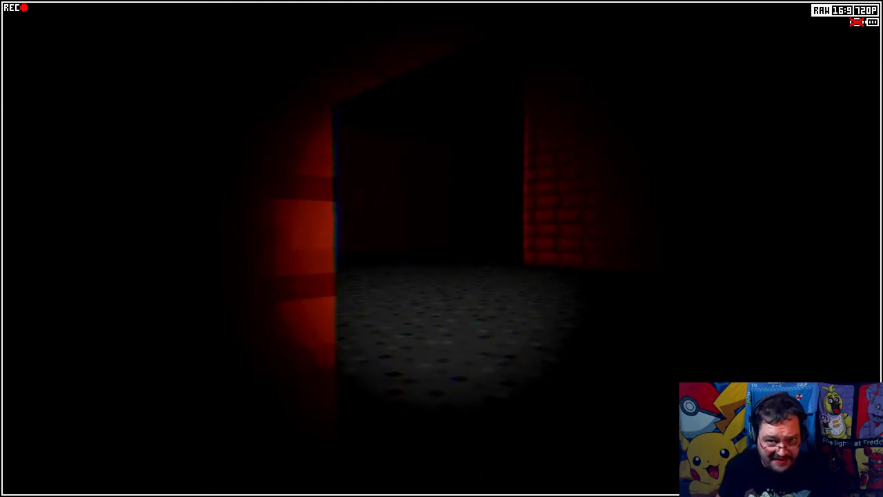
Step: Walk to the dark corridor opening, look both ways, and check the map
key(Up)
key(Right)
key(Left)
key(Up)
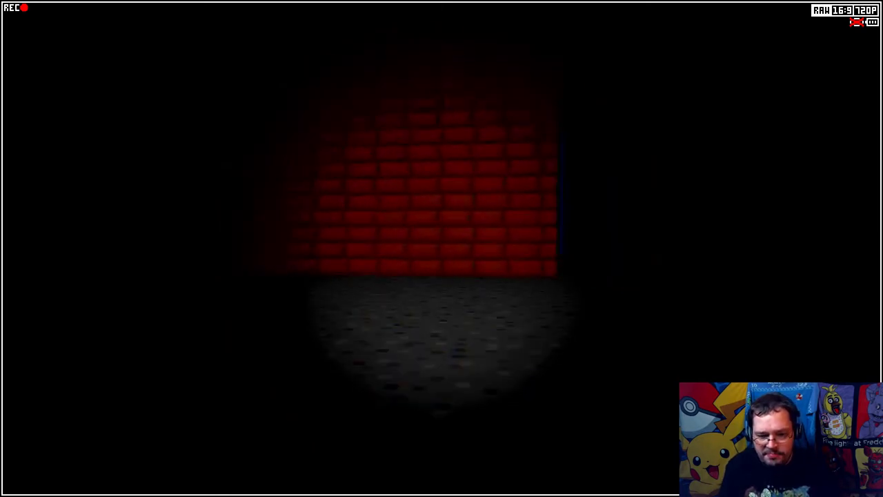
key(Right)
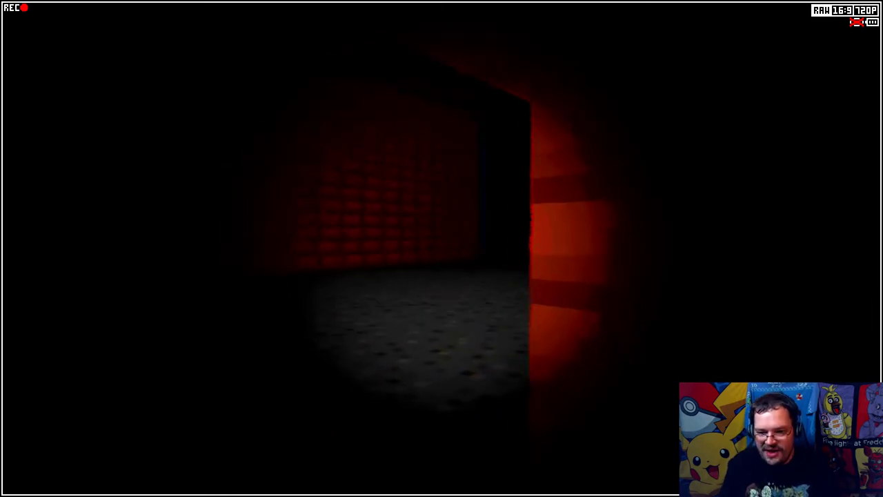
key(Left)
key(m)
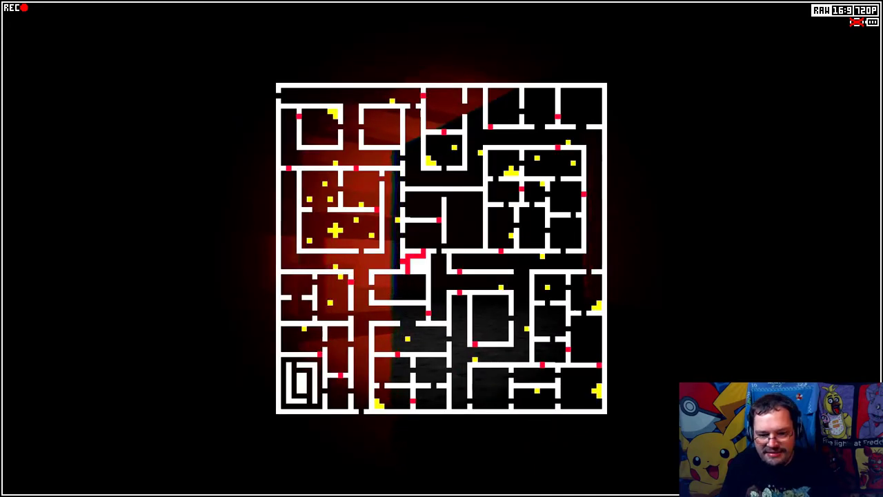
key(m)
Step: Move forward into the brick corner room
key(Right)
key(Up)
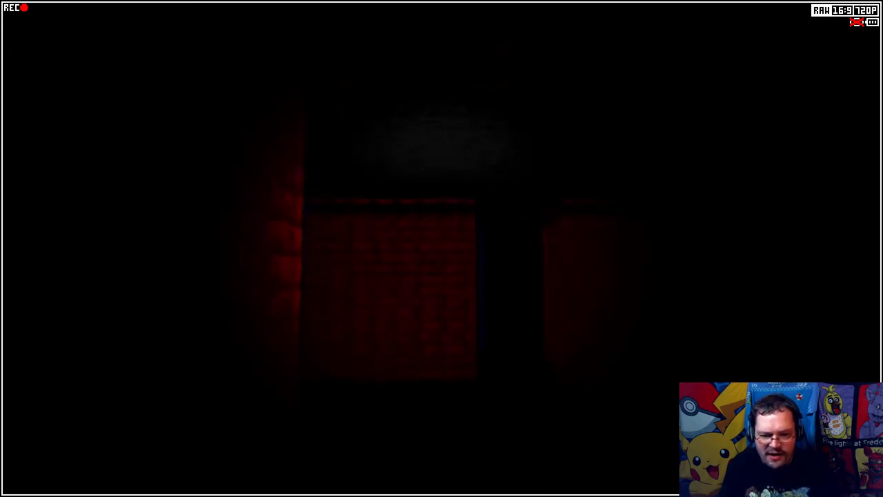
key(Up)
key(Left)
key(Up)
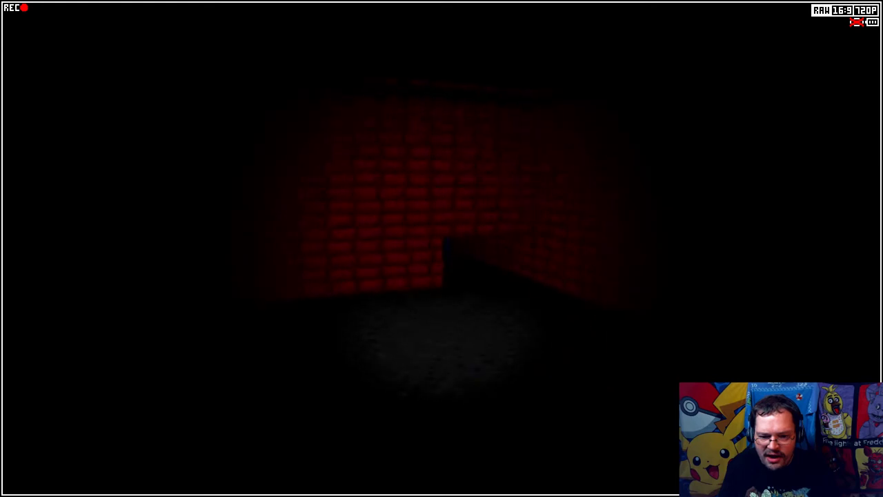
Step: Walk the corridor to the next wall and bring up the map
key(Up)
key(Up)
key(Left)
key(Up)
key(Left)
key(Left)
key(Right)
key(m)
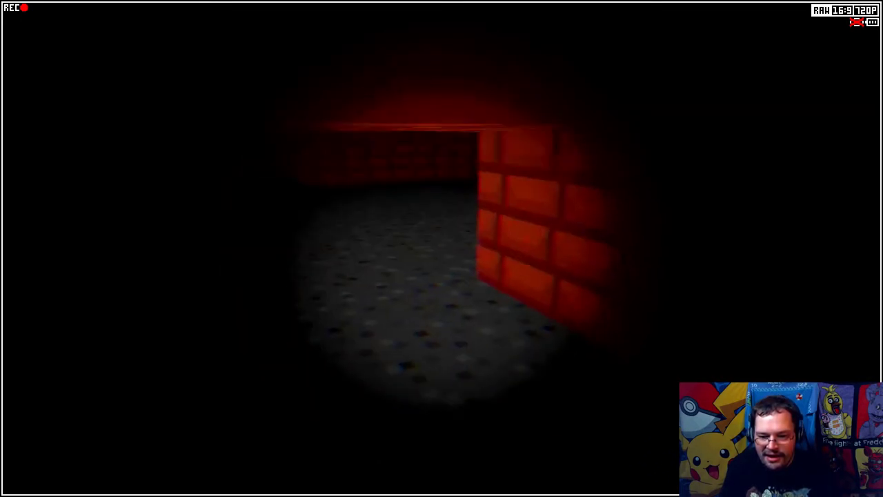
Step: Walk the corridor with a quick map check, moving toward the crate
key(w)
key(Tab)
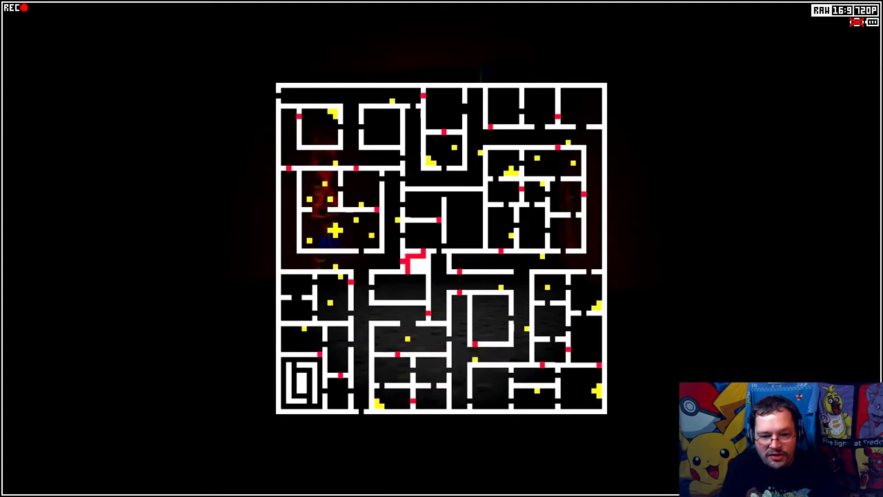
key(Tab)
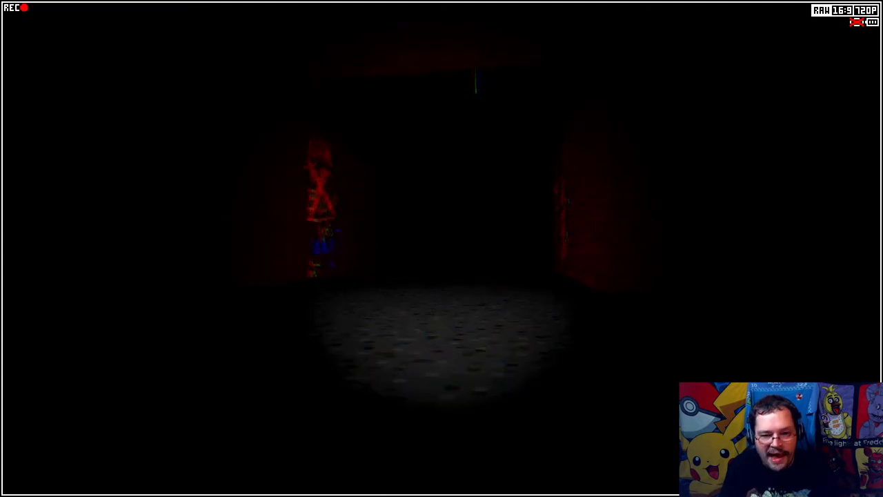
key(w)
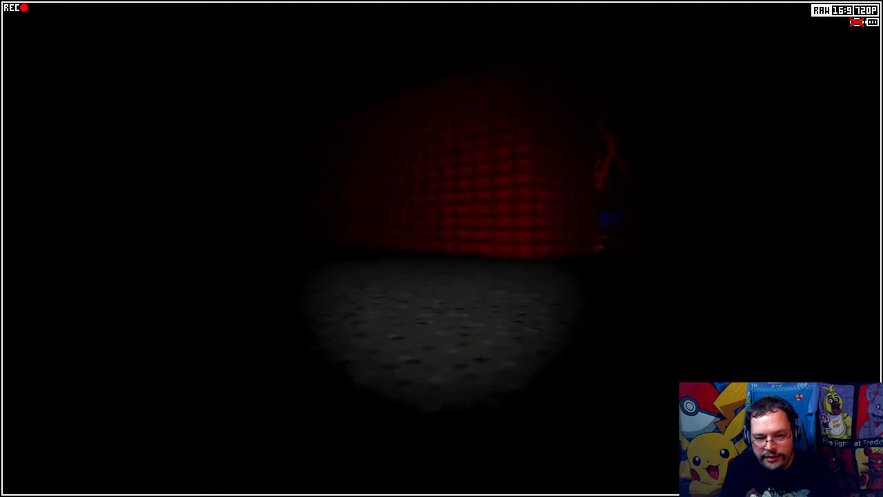
key(w)
Step: Check the map, face the doorway, and look at the map again
key(Tab)
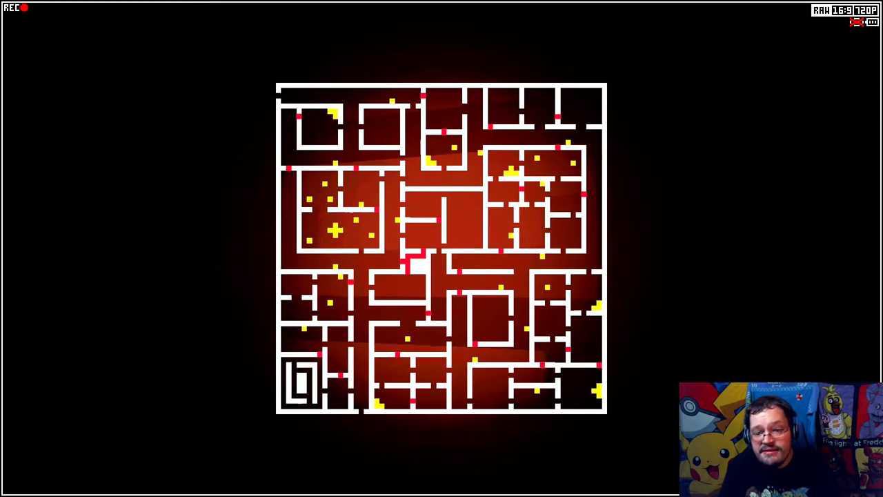
key(Tab)
key(w)
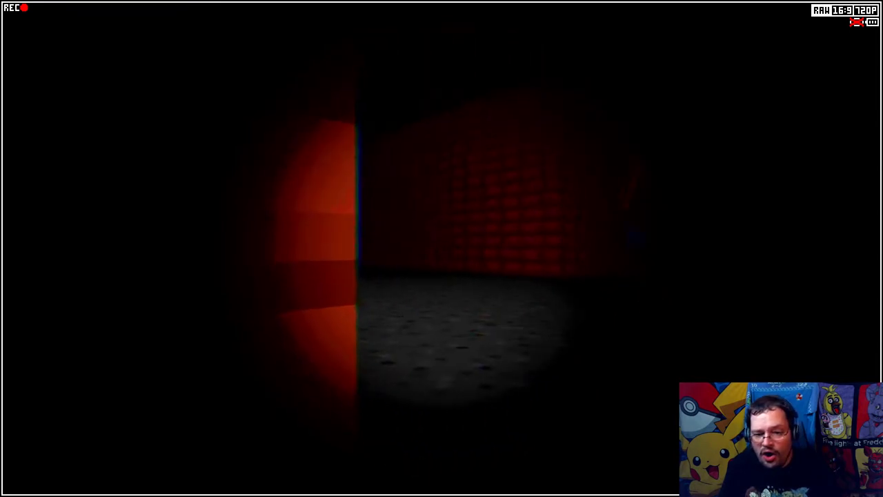
key(Tab)
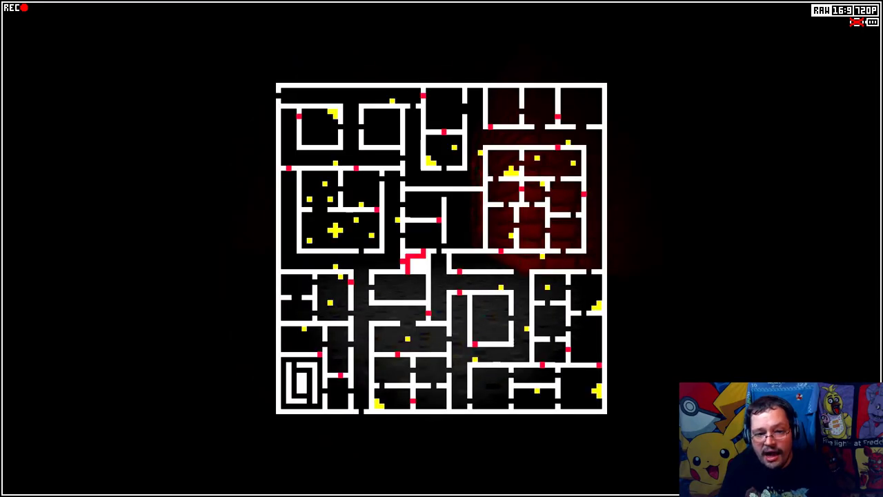
key(Tab)
key(Tab)
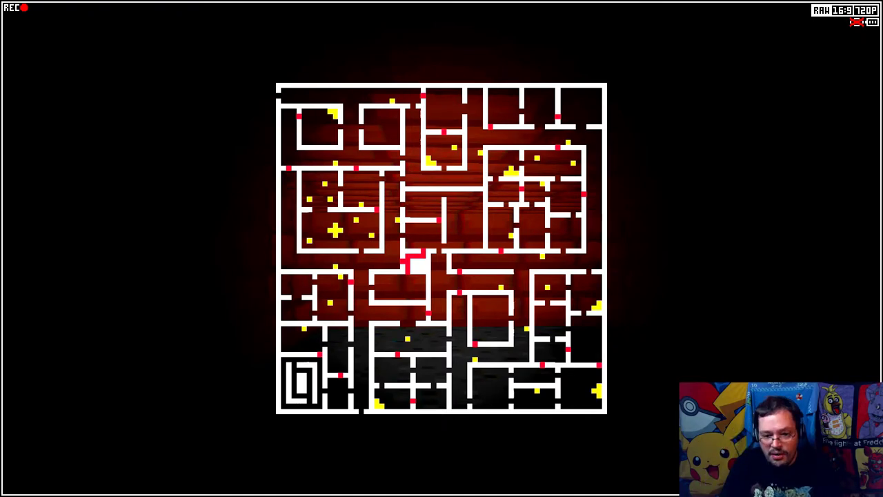
Step: Walk the corridor toward the dark doorway and reopen the maze map
key(Tab)
key(w)
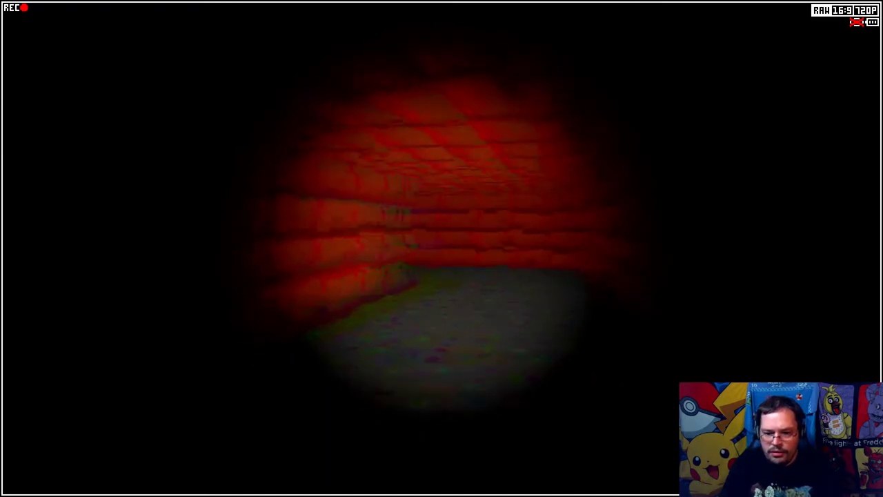
key(w)
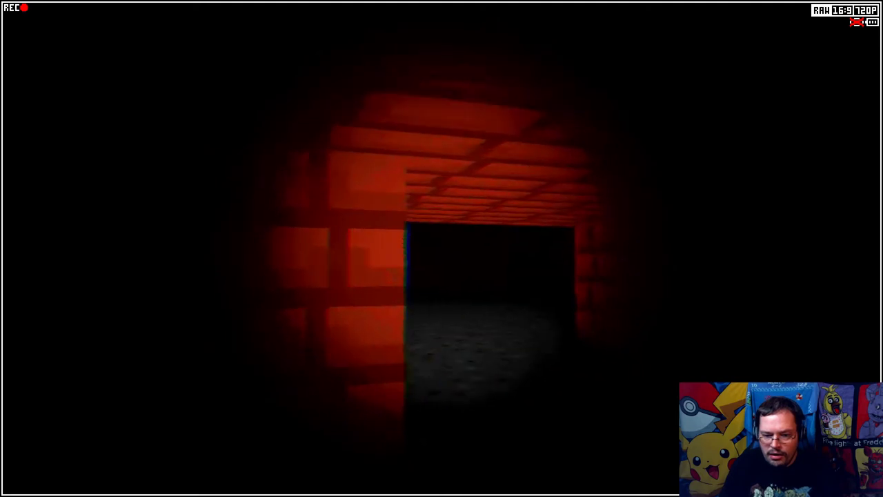
key(w)
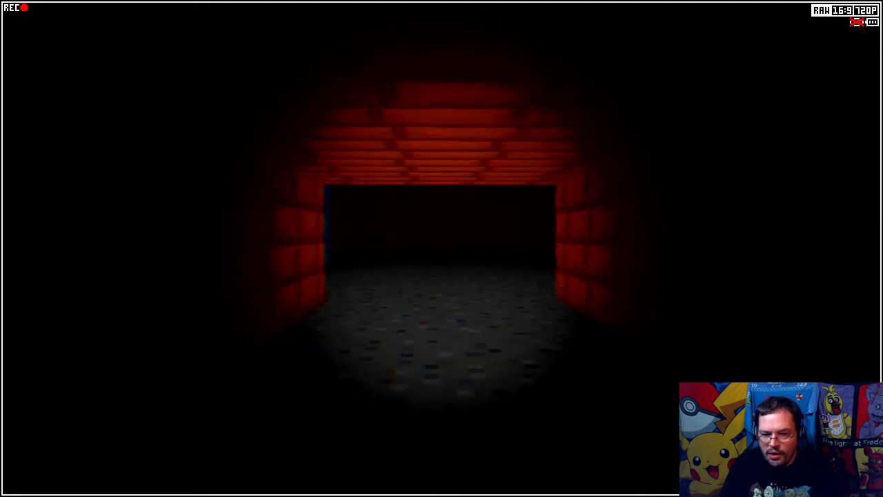
key(w)
key(Tab)
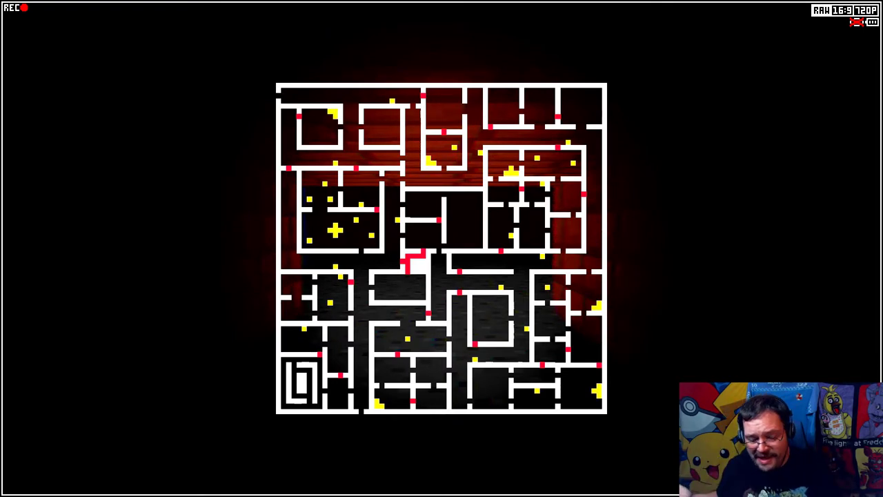
Step: Approach the chest room with a map check, then turn away into the red-lit maze
key(Tab)
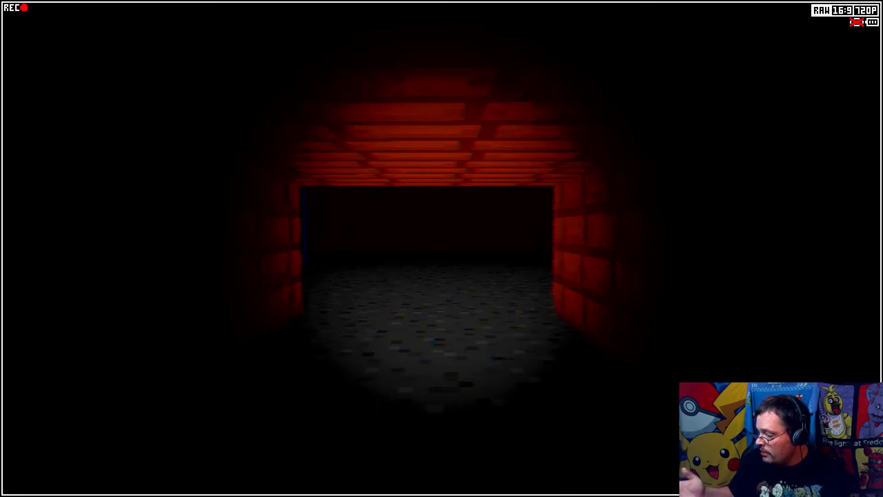
key(w)
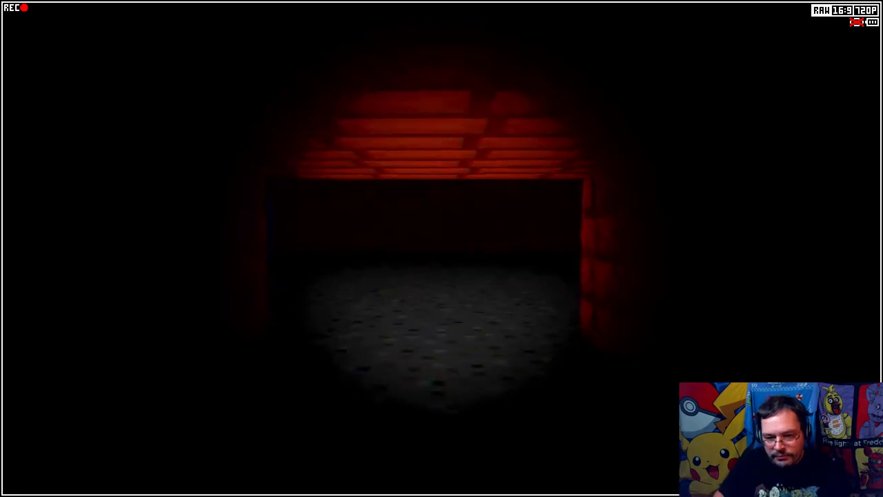
key(Tab)
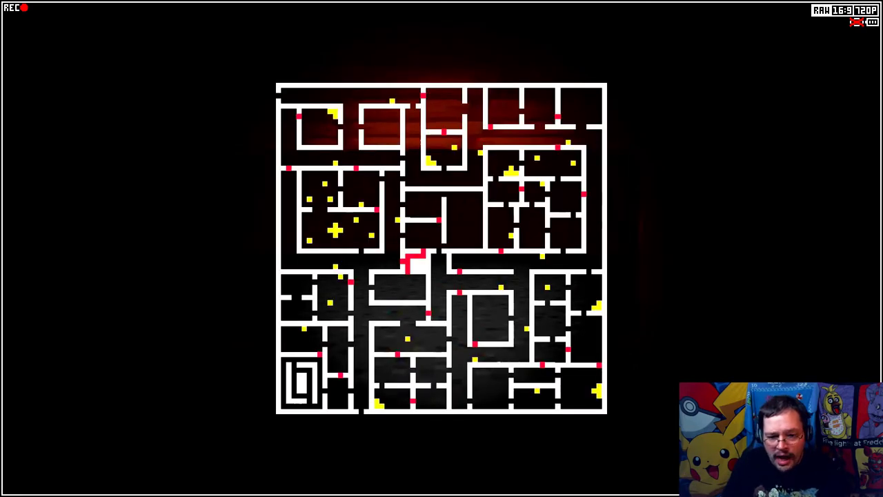
key(Tab)
key(w)
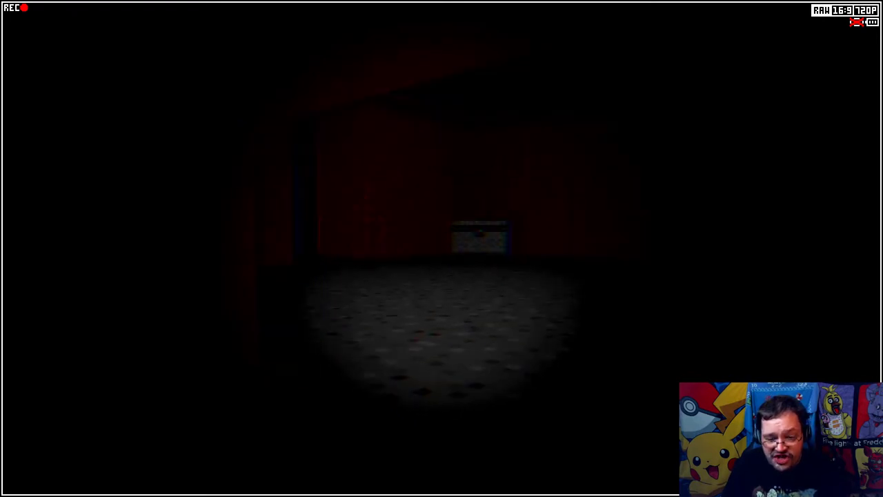
key(w)
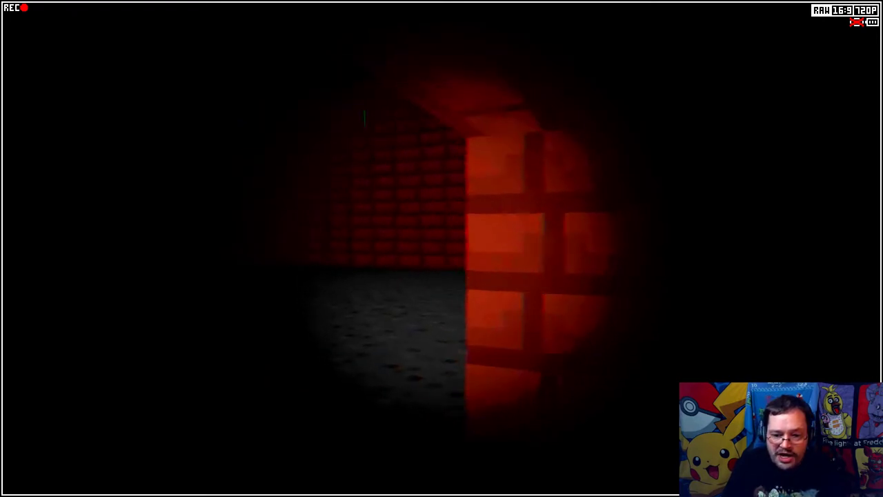
key(w)
key(w)
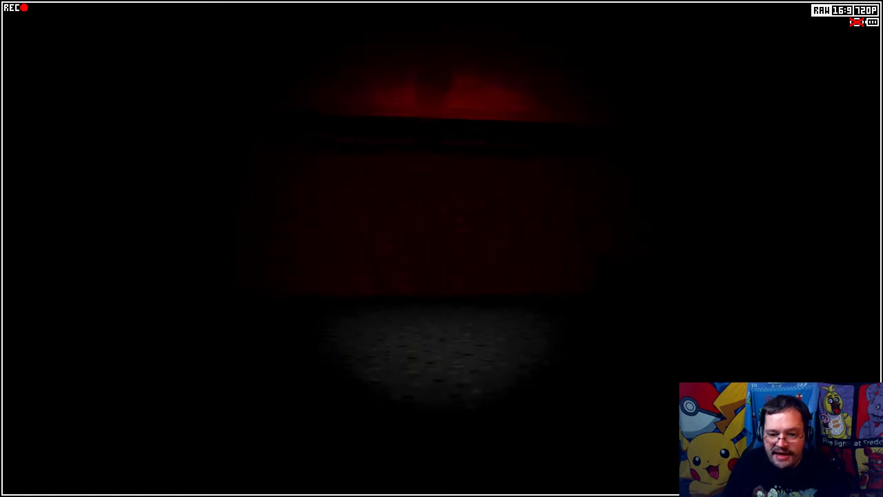
Step: Check the map again, then walk to the locked chest and try to open it
key(Tab)
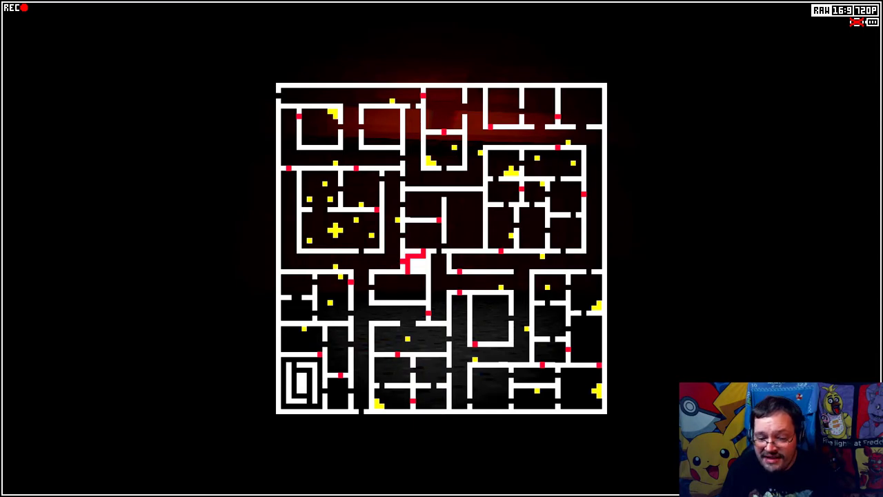
key(Tab)
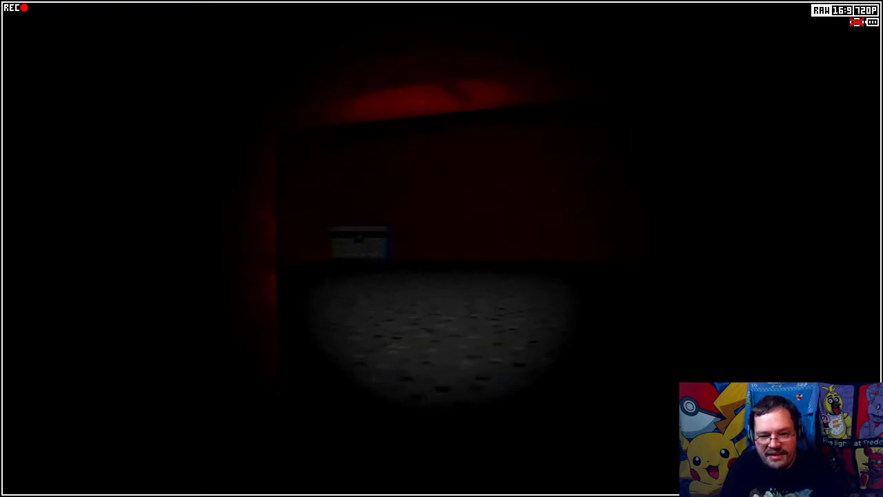
key(w)
key(w)
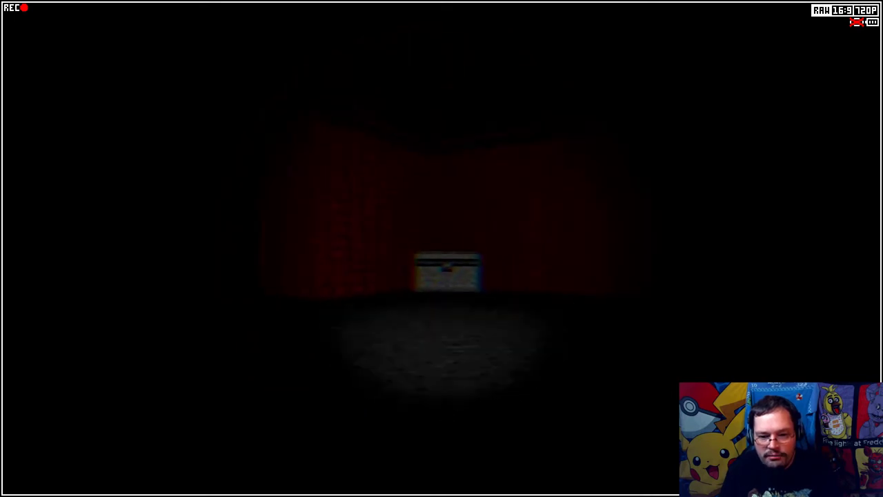
click(441, 386)
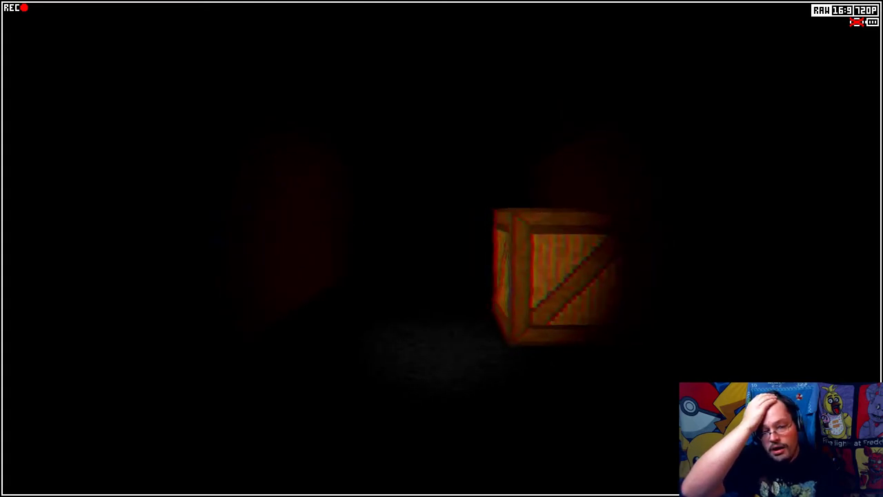
Step: Walk through the dark room past the crate and along the brick corridor, checking the map
key(w)
key(w)
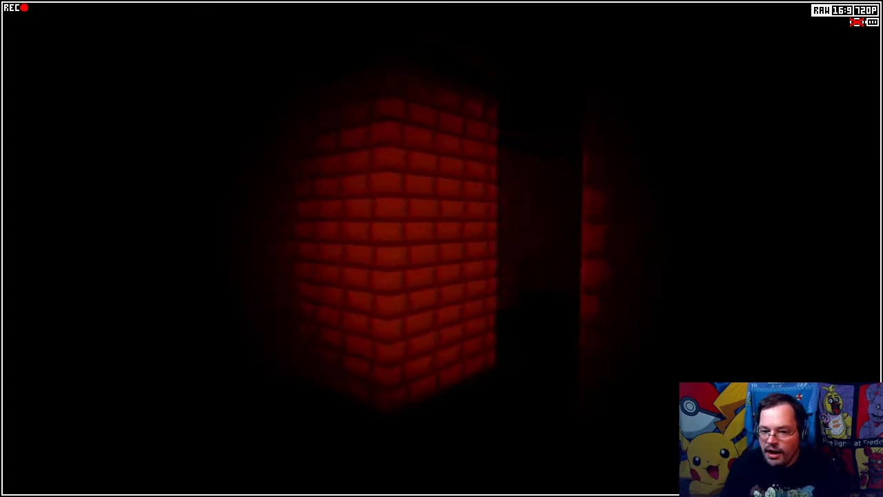
key(w)
key(w)
key(m)
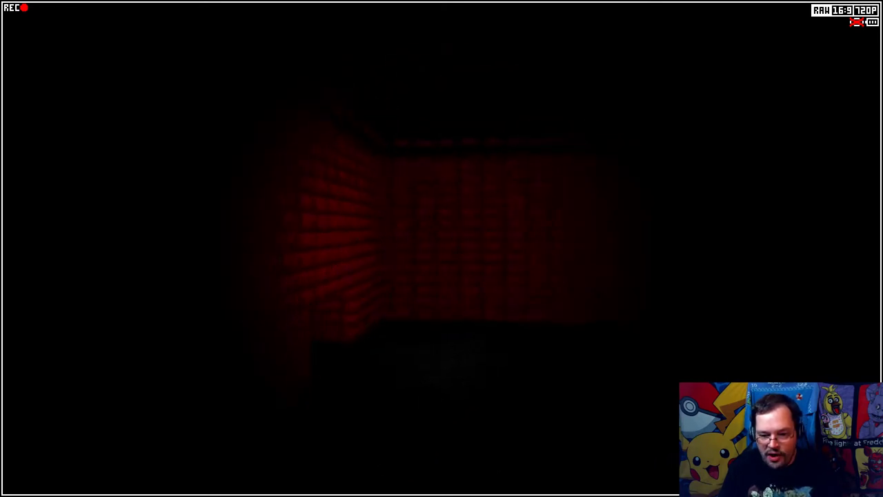
key(w)
key(w)
key(w)
key(w)
key(w)
key(w)
key(w)
key(w)
key(w)
key(w)
key(w)
Step: Recheck position on the maze map, then walk toward the dark opening
key(m)
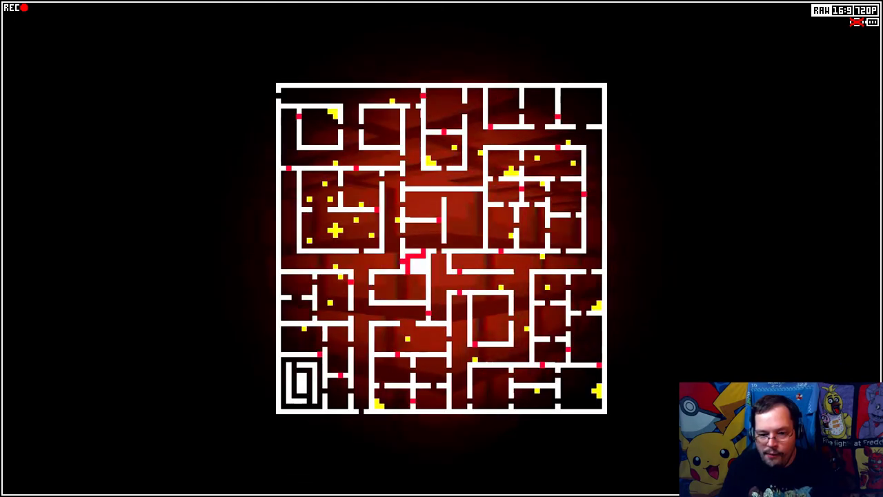
key(m)
key(m)
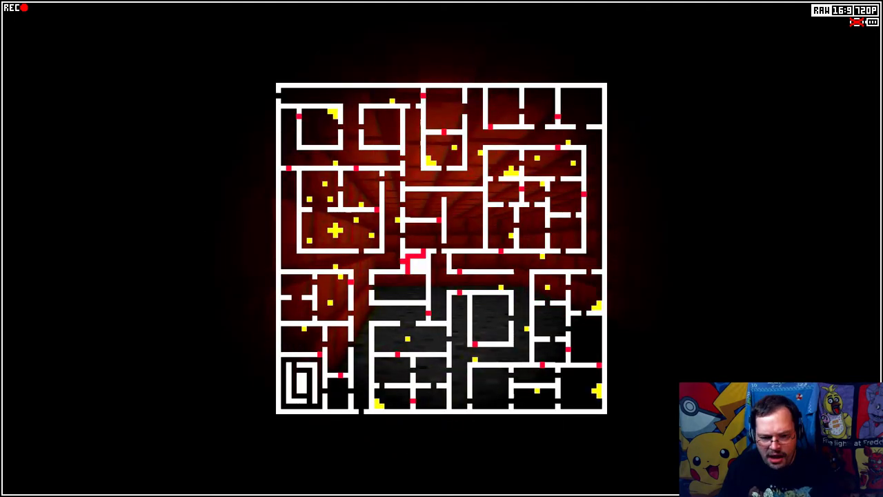
key(m)
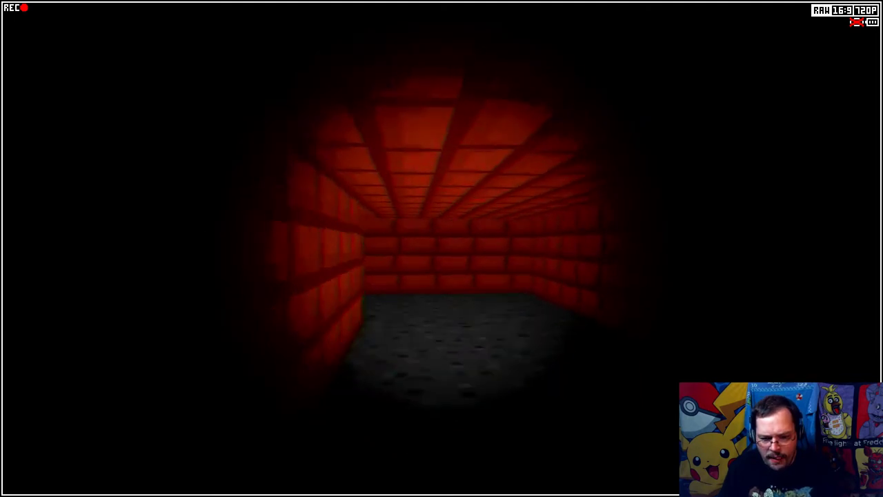
key(w)
key(w)
key(a)
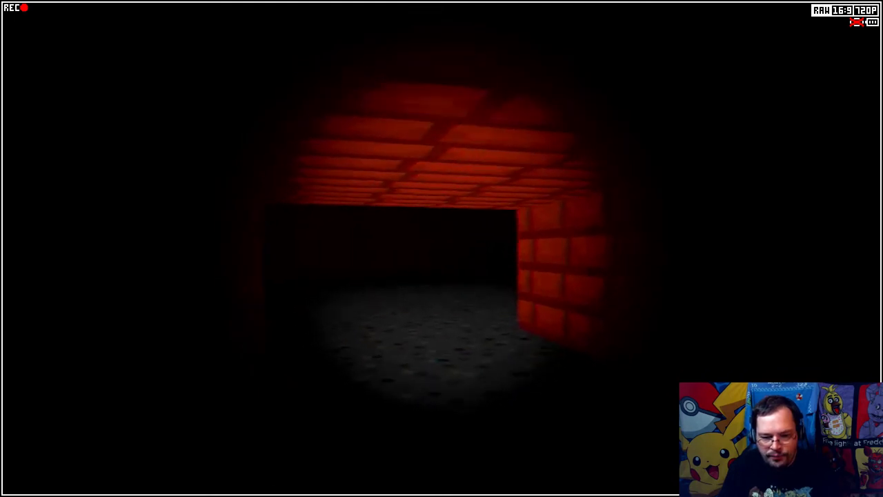
Step: Glance at the map twice more and walk through the gap between the brick walls
key(m)
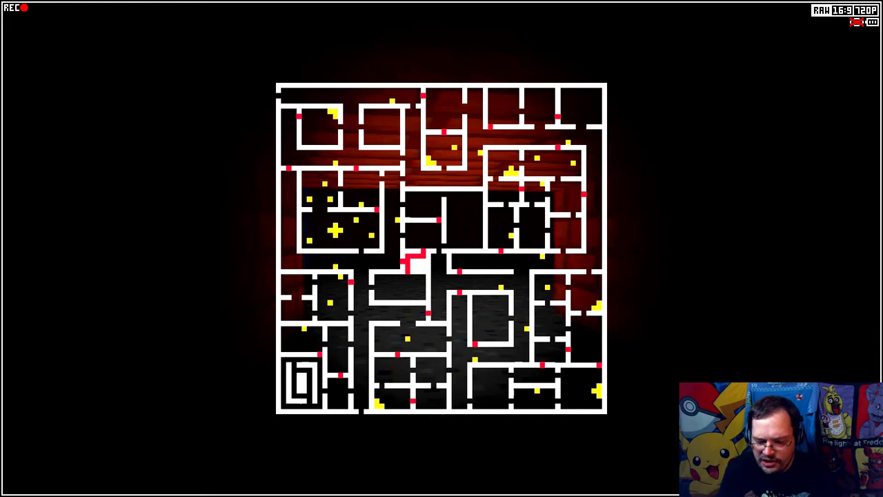
key(m)
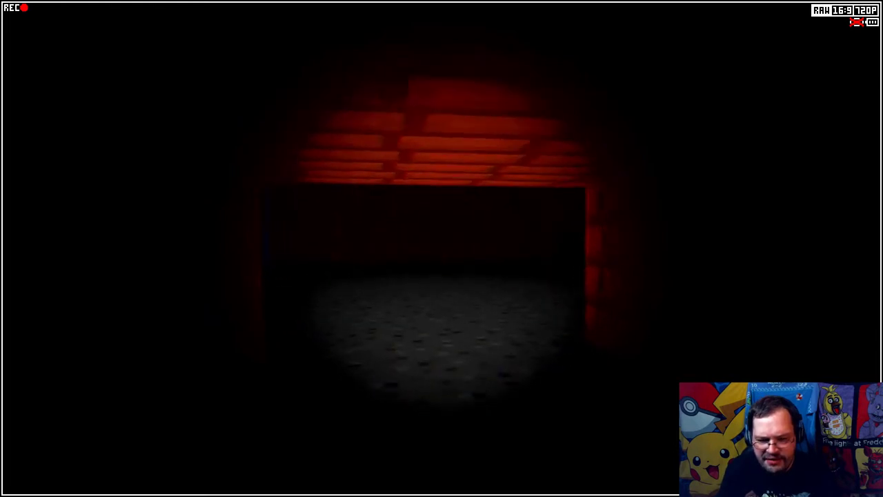
key(w)
key(m)
key(m)
key(w)
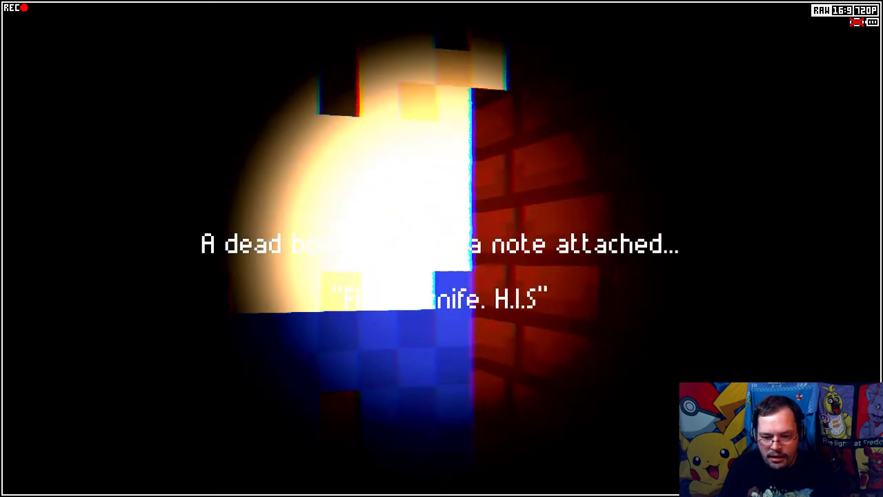
Step: Dismiss the note and back away from the hanging body across the dark room
key(s)
key(d)
key(w)
key(d)
key(w)
key(a)
key(w)
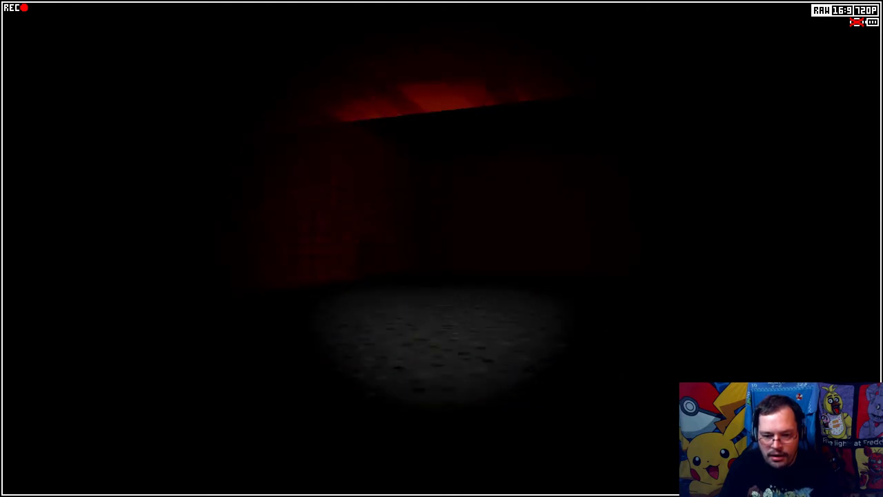
Step: Walk up to the red brick wall, look around, and look up at the brick corner
key(w)
key(w)
key(w)
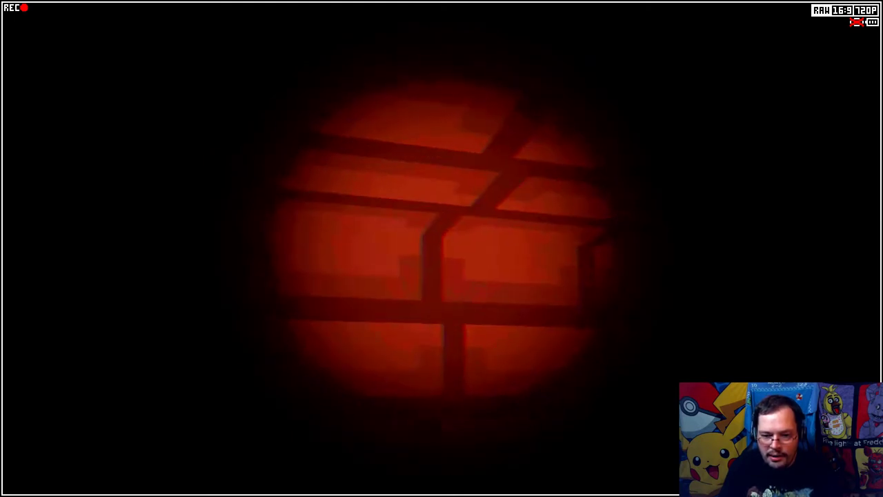
key(s)
key(a)
key(w)
key(w)
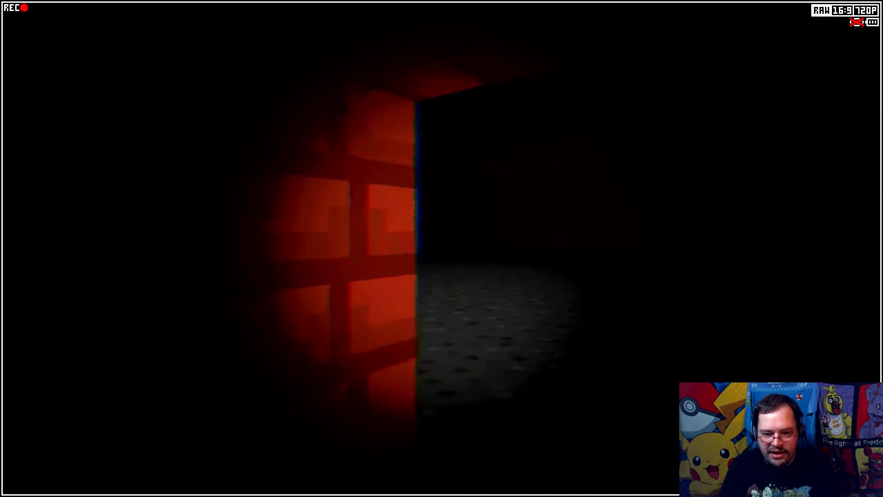
key(w)
key(w)
key(w)
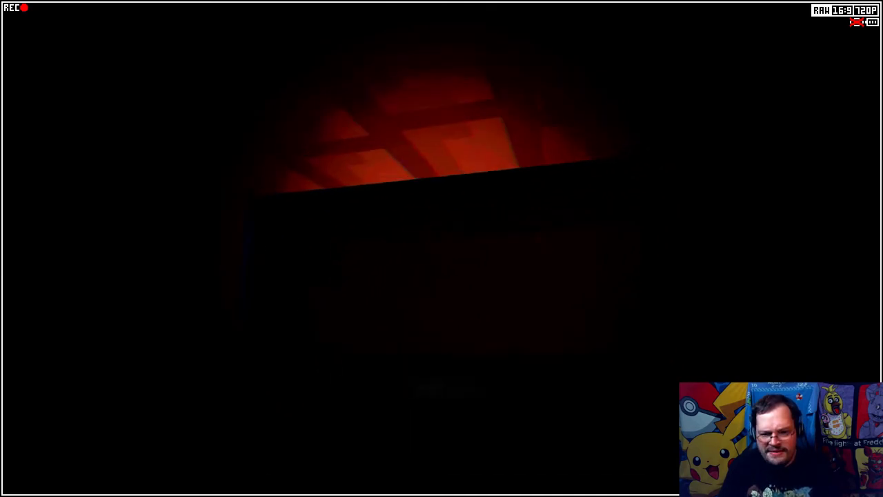
key(w)
key(w)
key(w)
key(w)
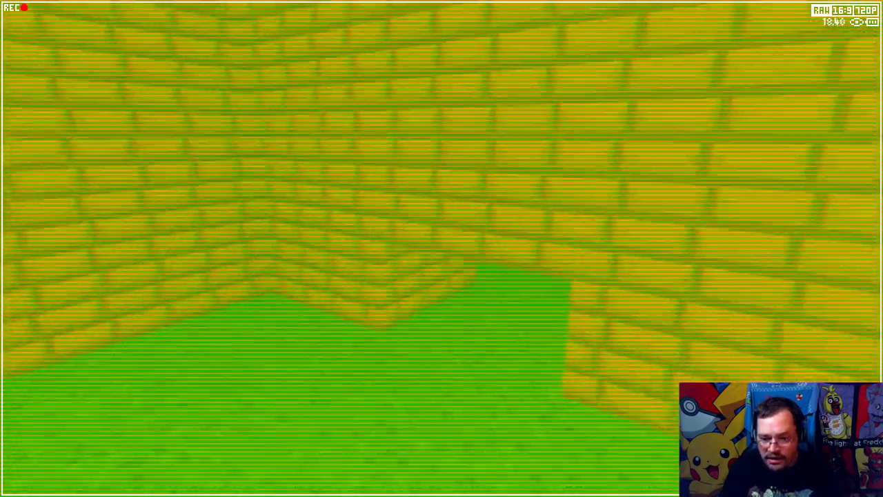
key(w)
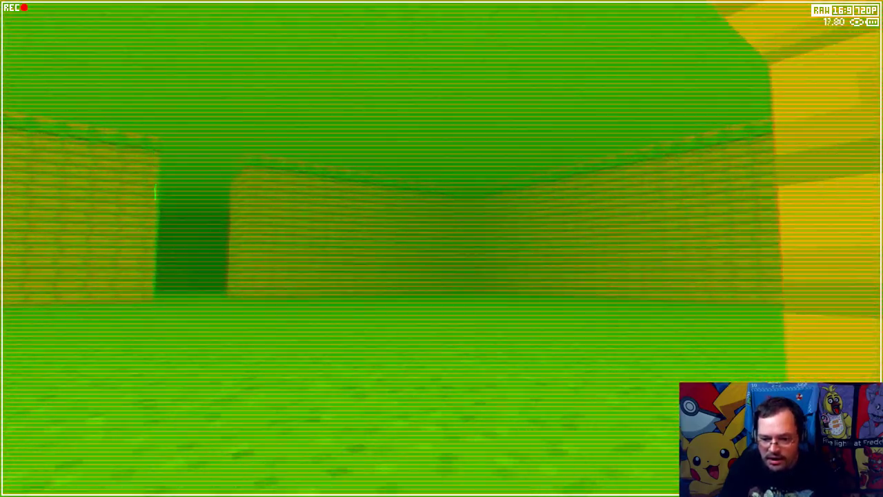
key(w)
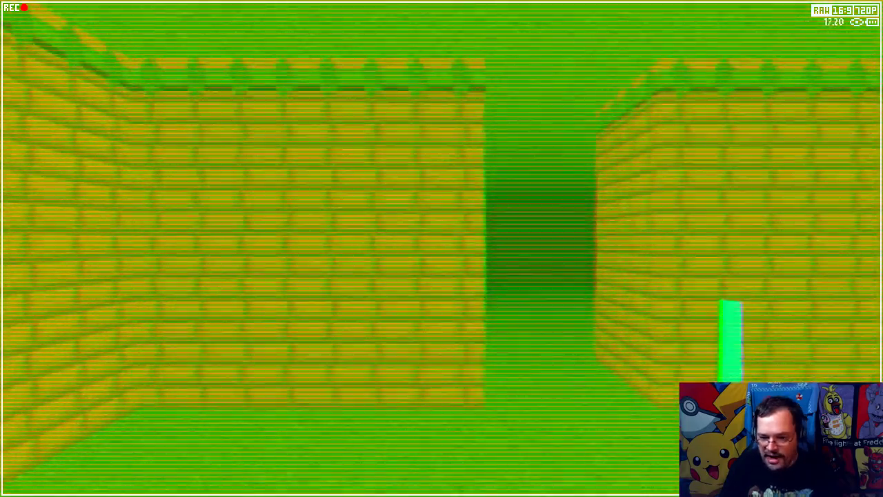
key(w)
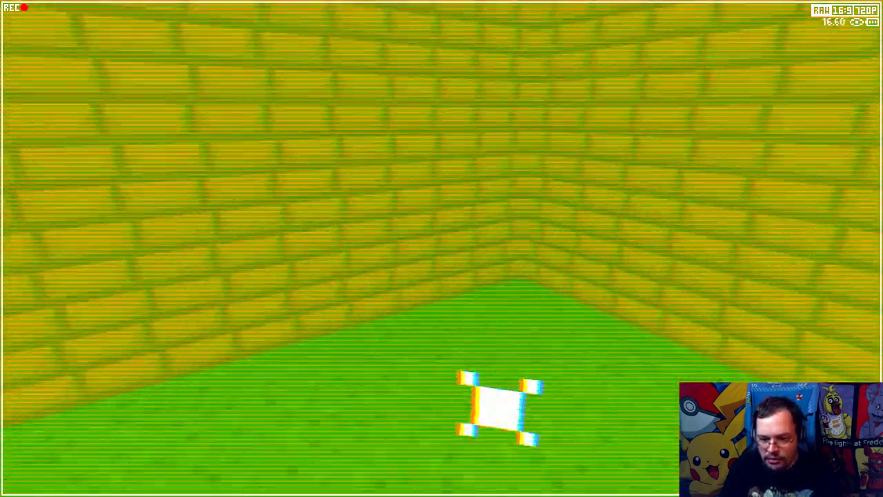
key(w)
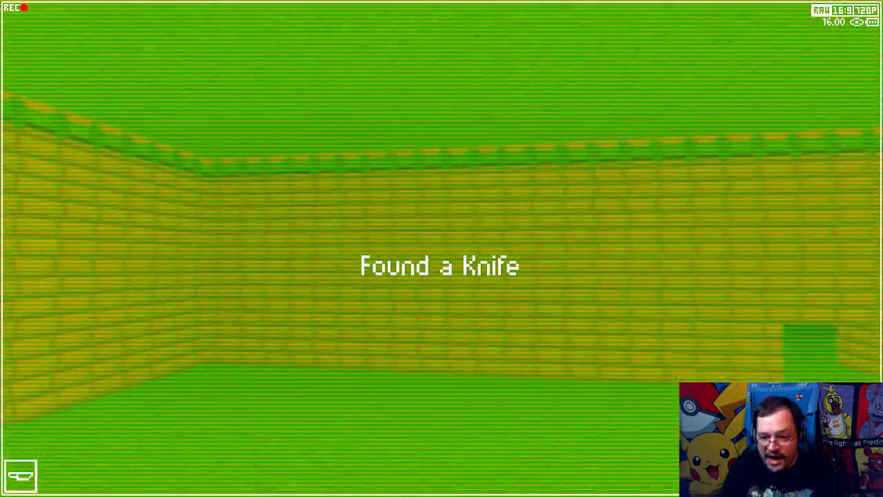
Step: Head into the large green room and glance at the maze map
key(w)
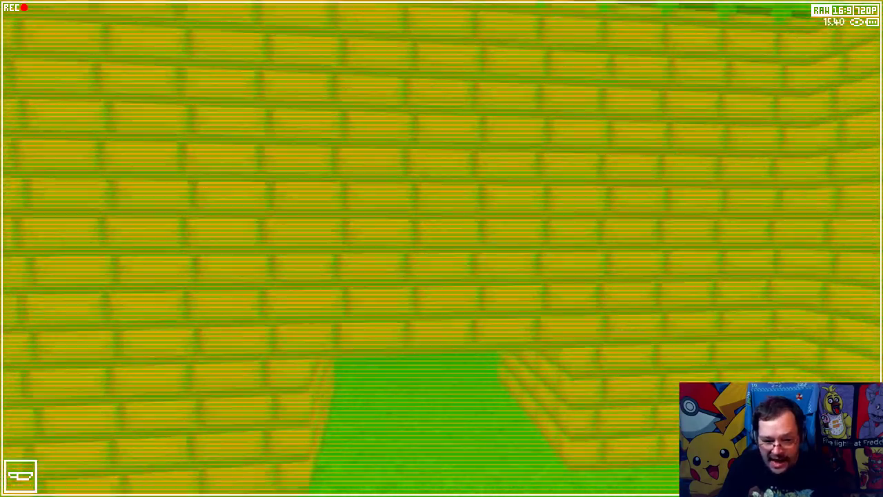
key(w)
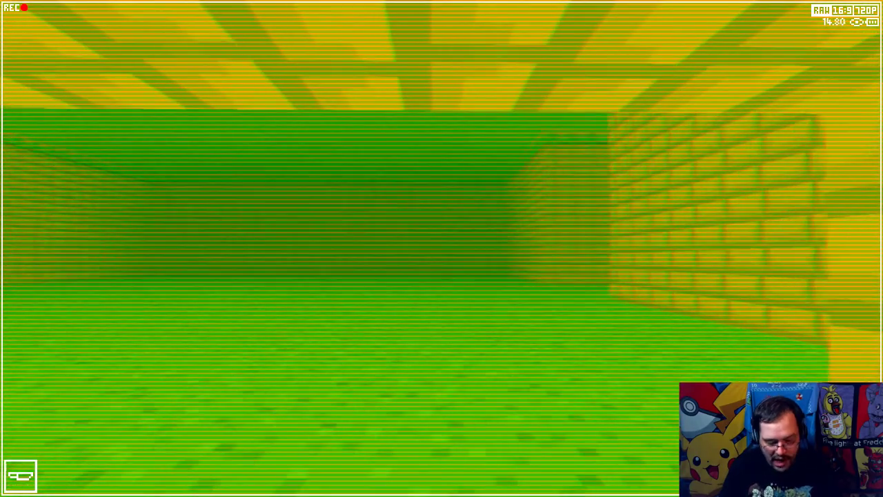
key(w)
key(Tab)
key(Tab)
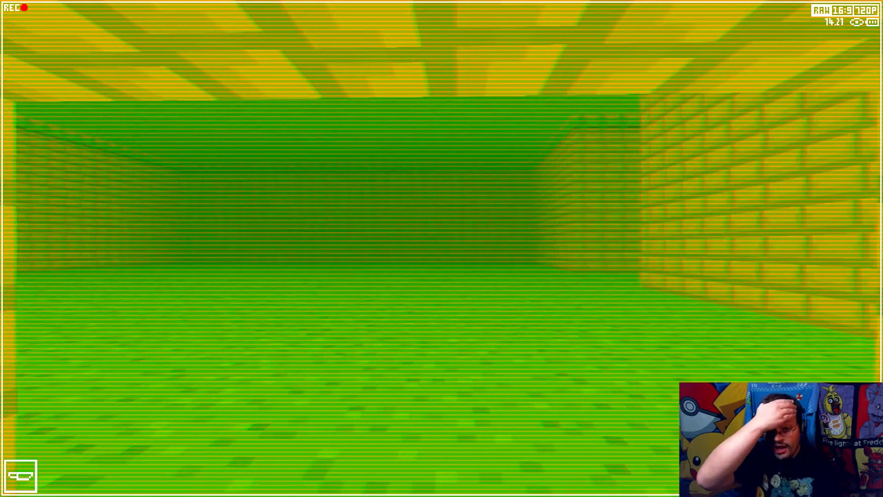
key(Tab)
key(Tab)
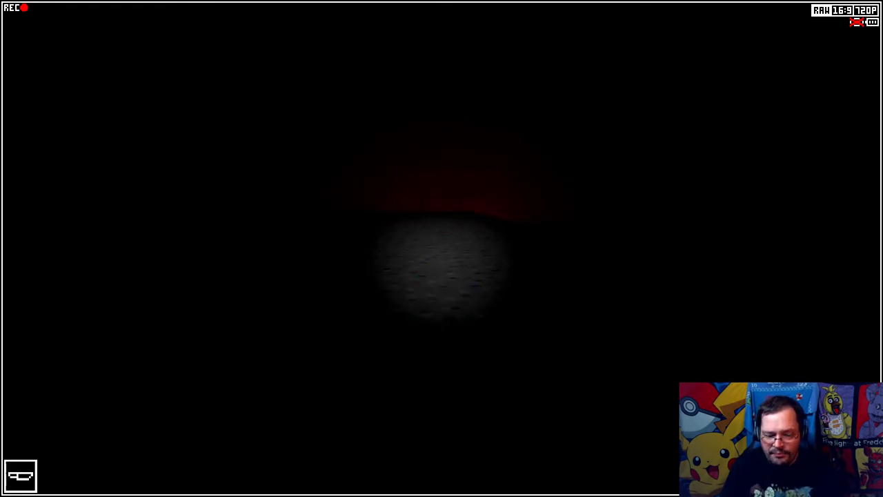
Step: Check the maze map, then walk along the red brick wall past the corner
key(m)
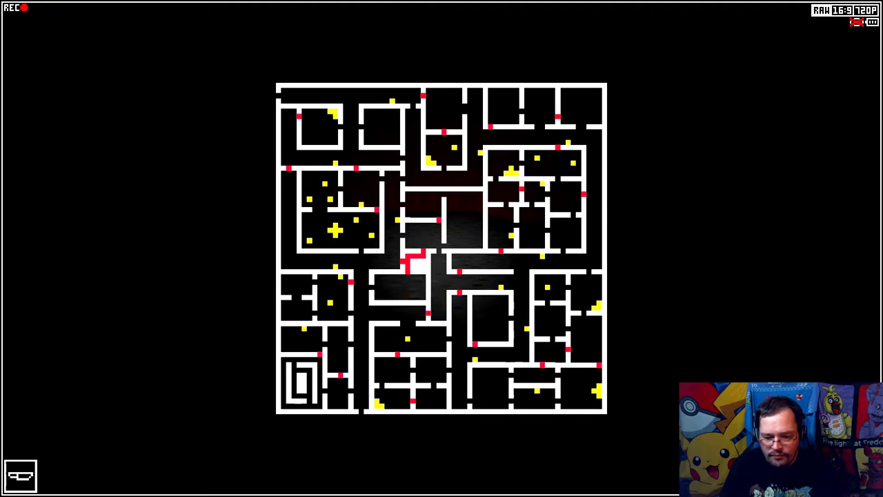
key(m)
key(w)
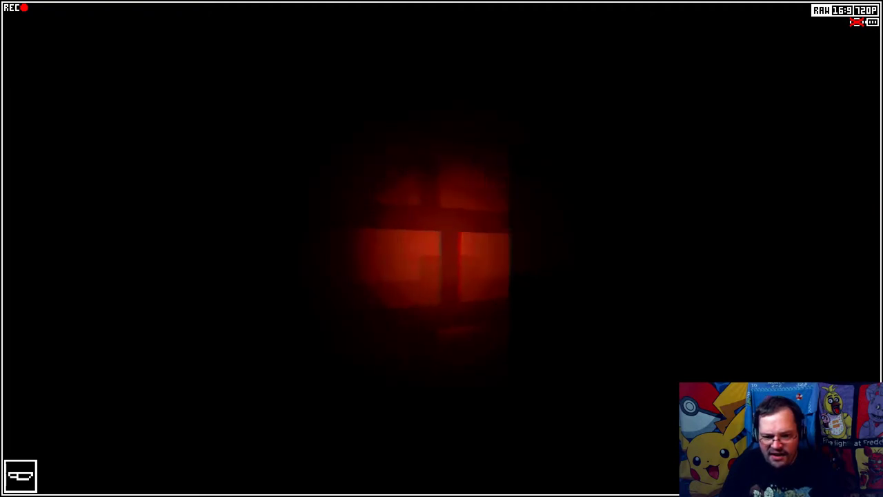
key(w)
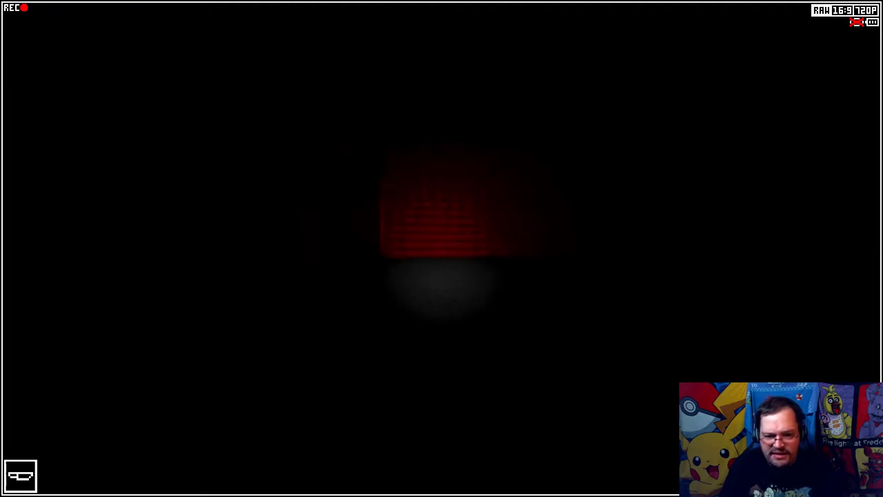
key(w)
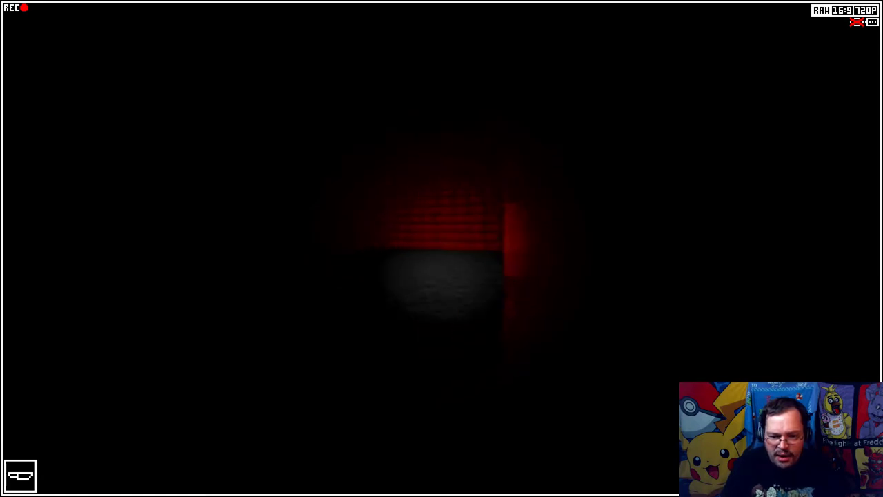
key(w)
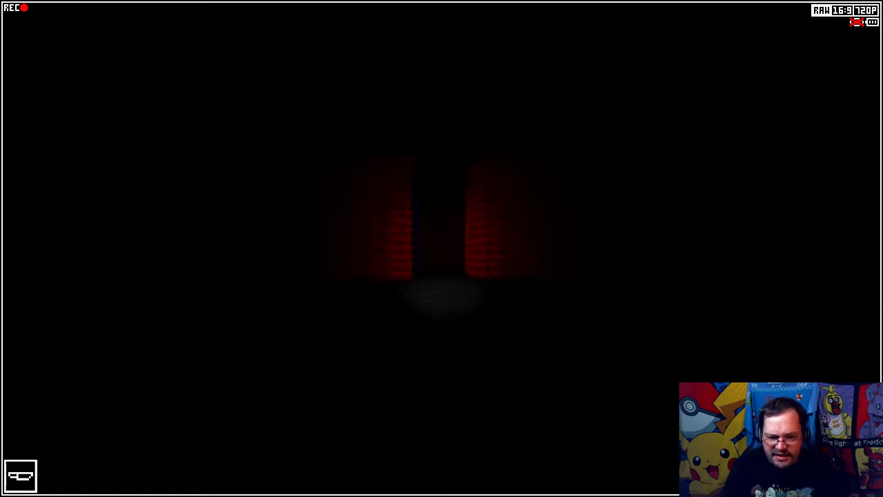
key(w)
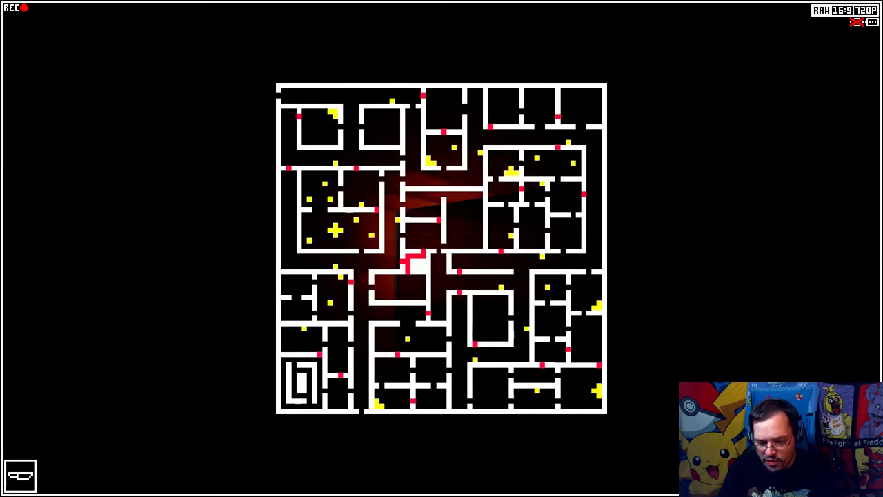
key(m)
Step: Keep walking through the maze, toggling the maze map several times
key(w)
key(w)
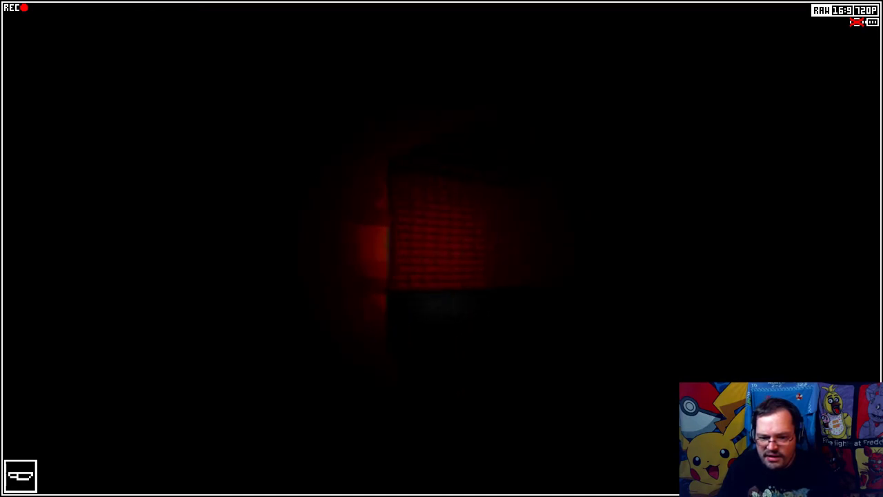
key(w)
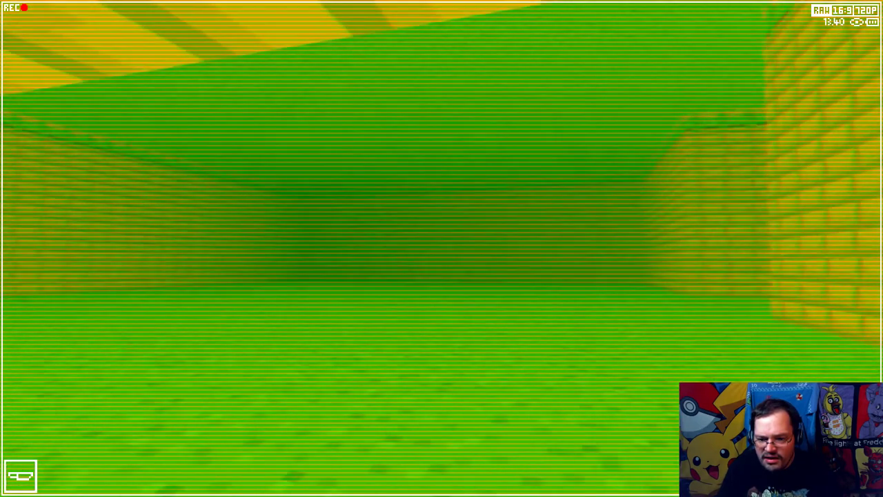
key(m)
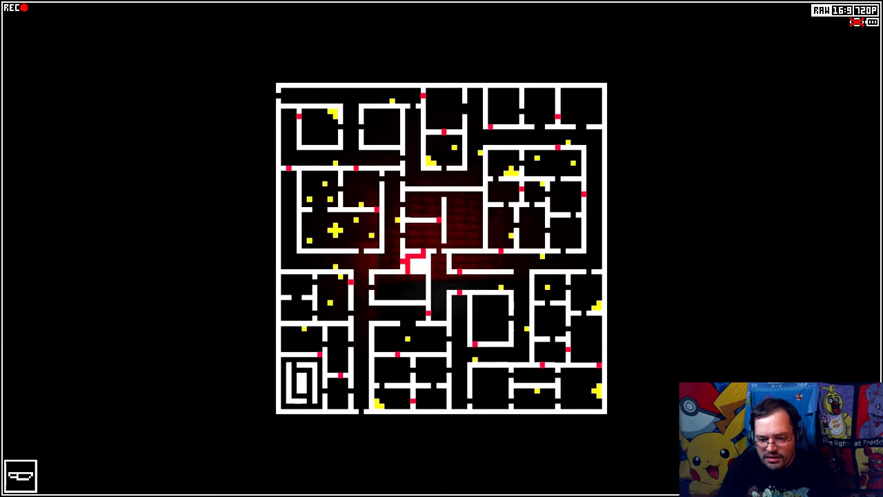
key(m)
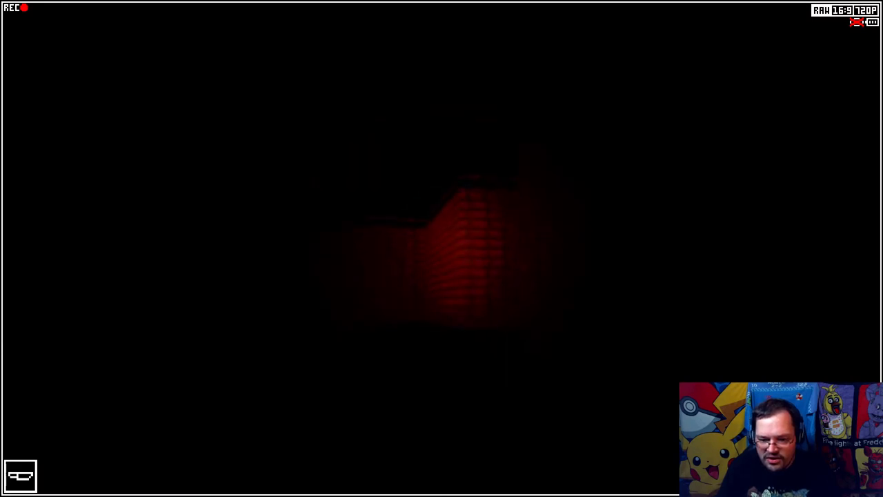
key(m)
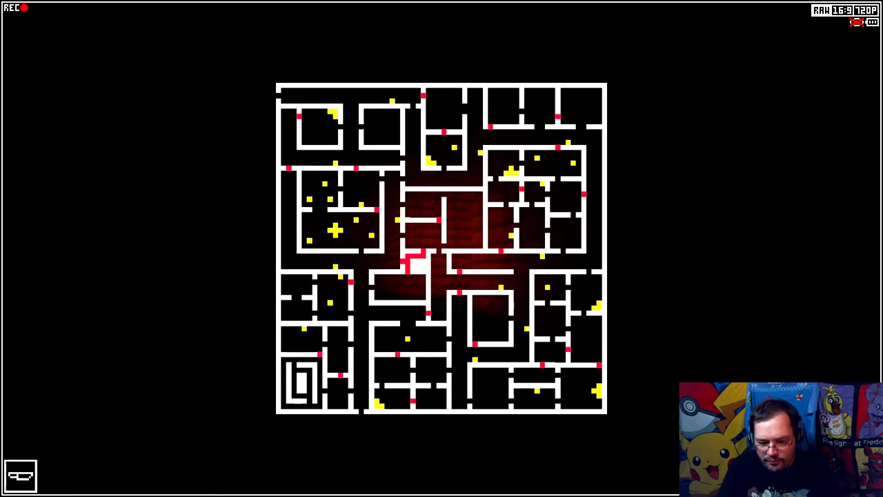
key(m)
Step: Walk through the red-lit doorway and around the corner toward the wooden crate
key(w)
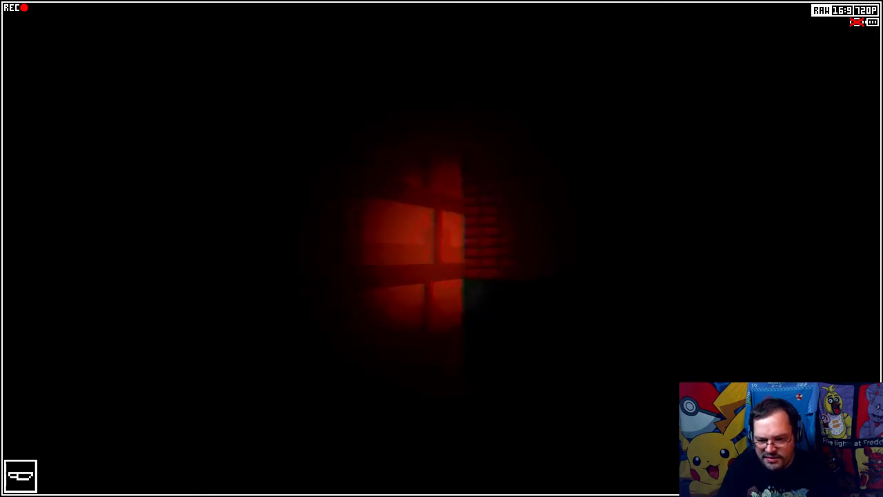
key(w)
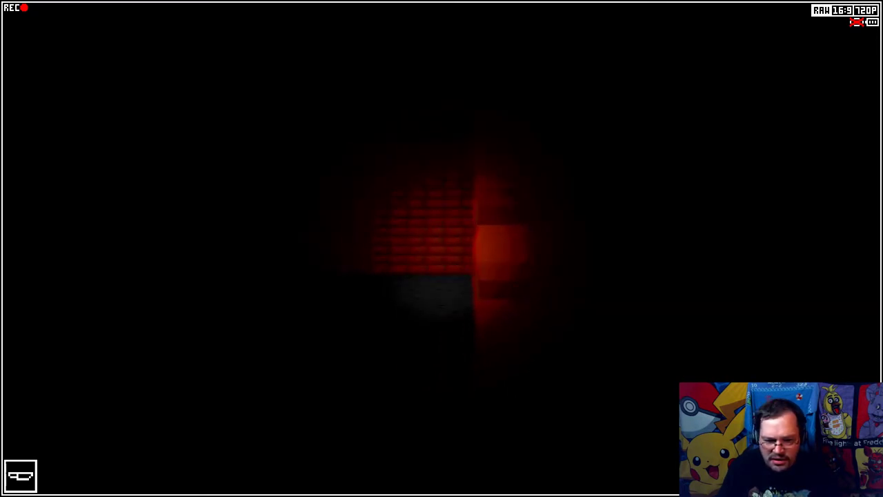
key(w)
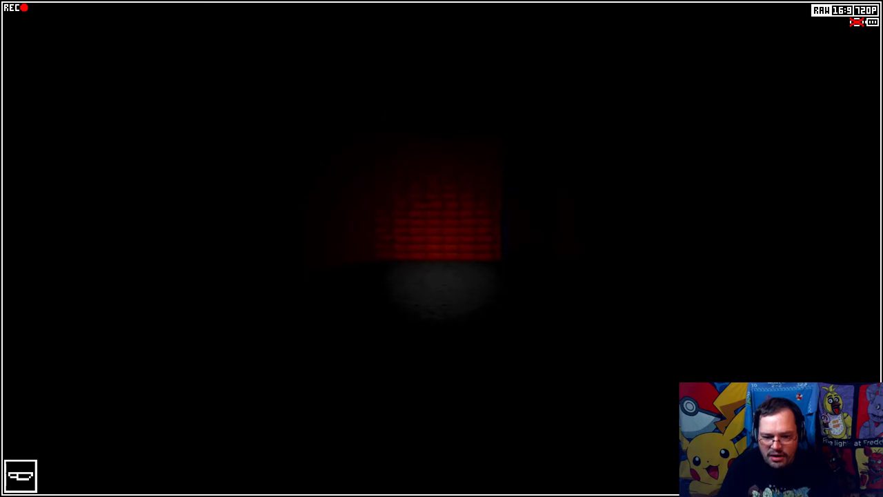
key(w)
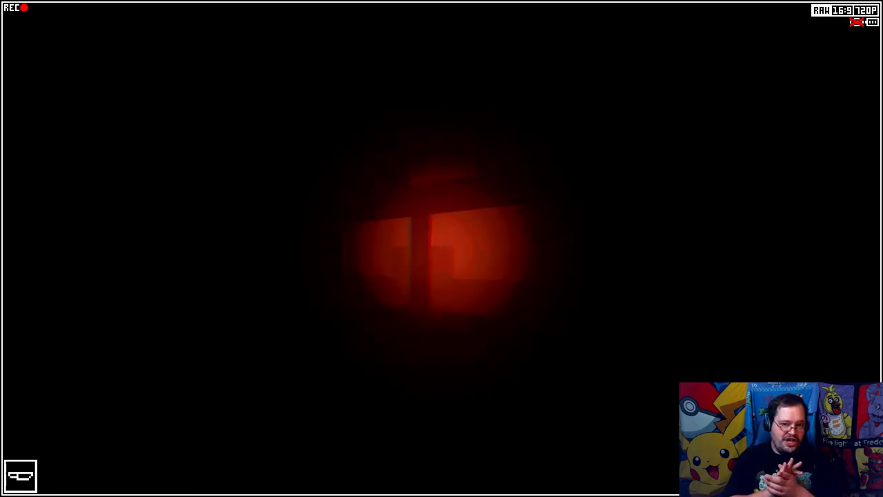
key(w)
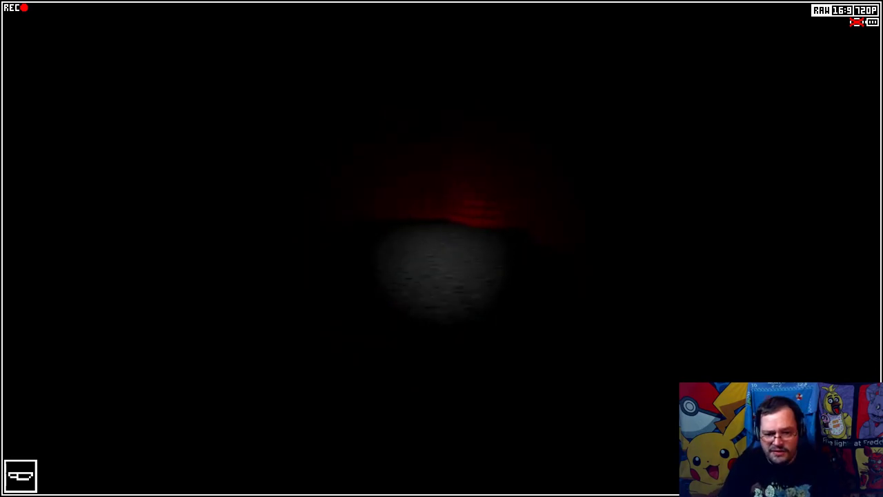
key(w)
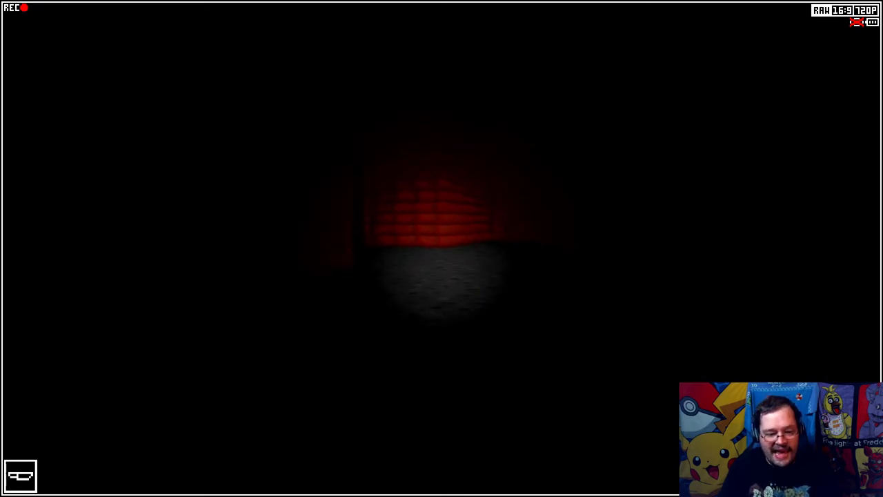
key(w)
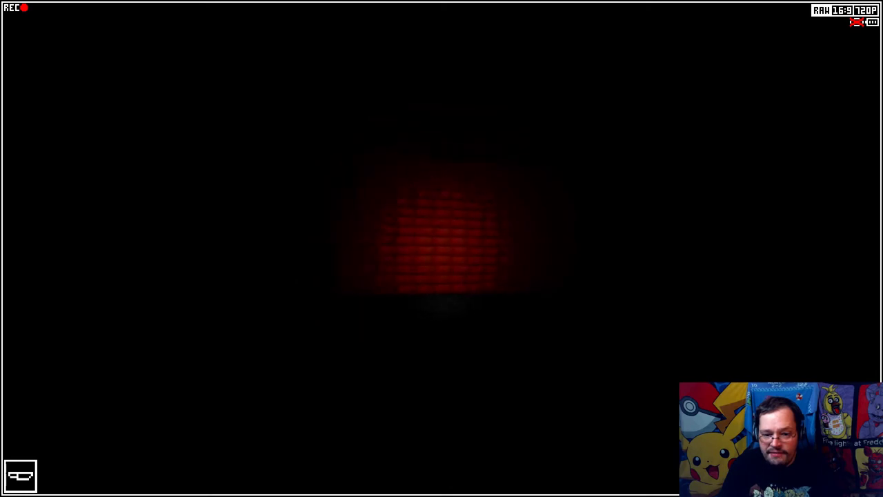
key(w)
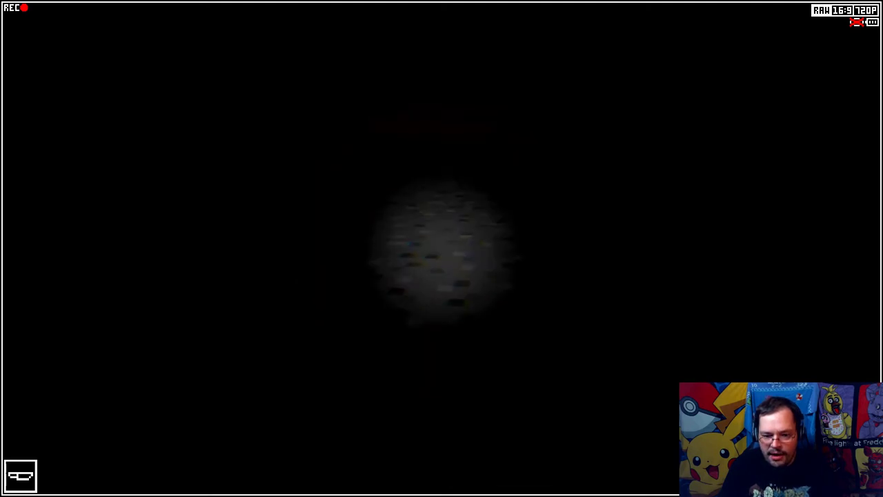
key(w)
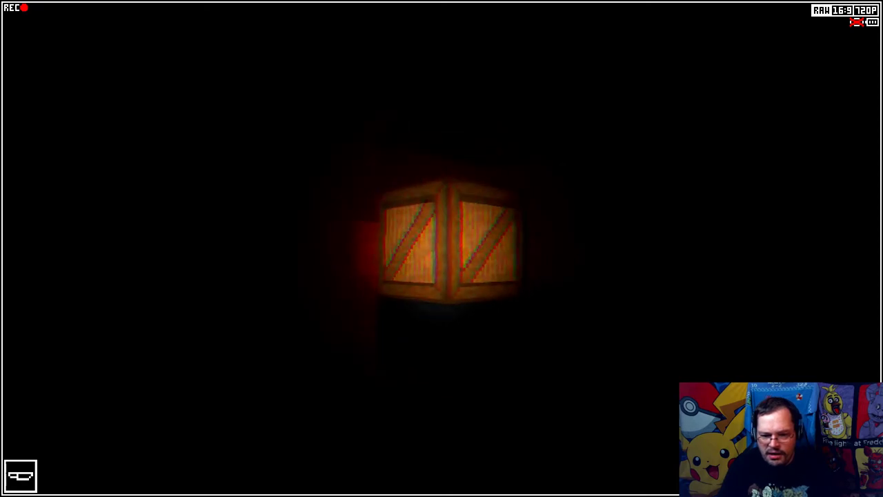
Step: Check the maze map twice while stepping around the crate
key(m)
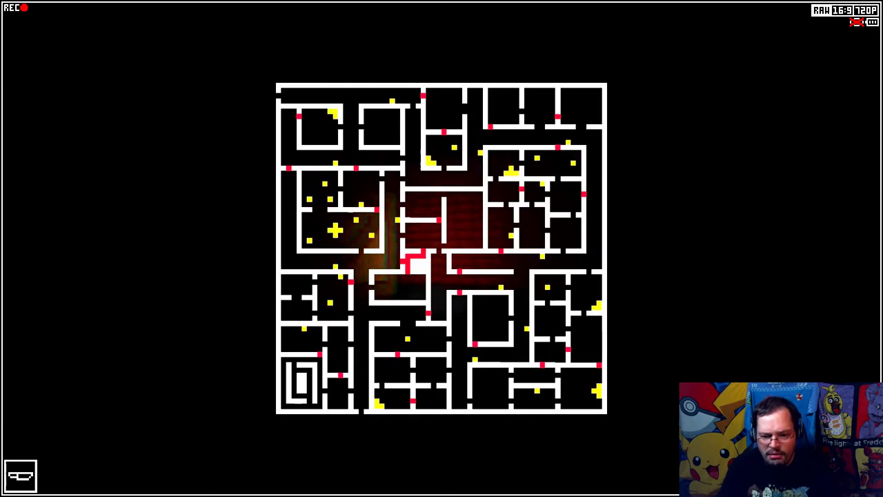
key(m)
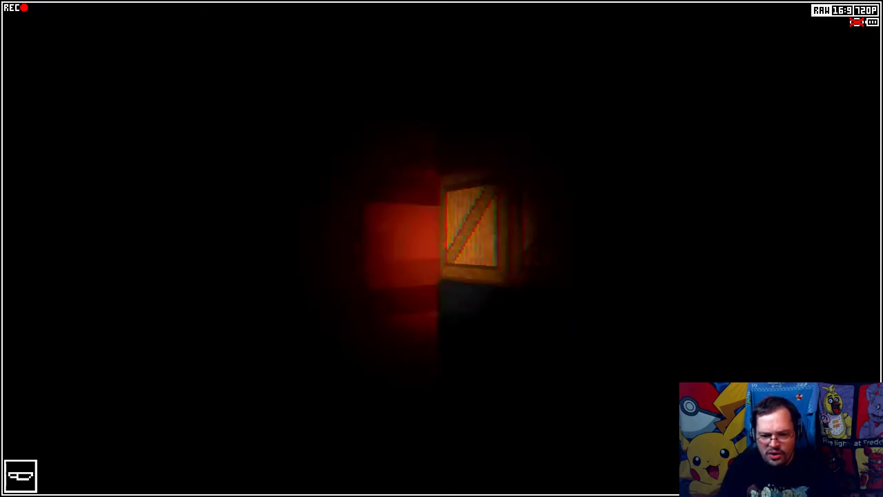
key(w)
key(m)
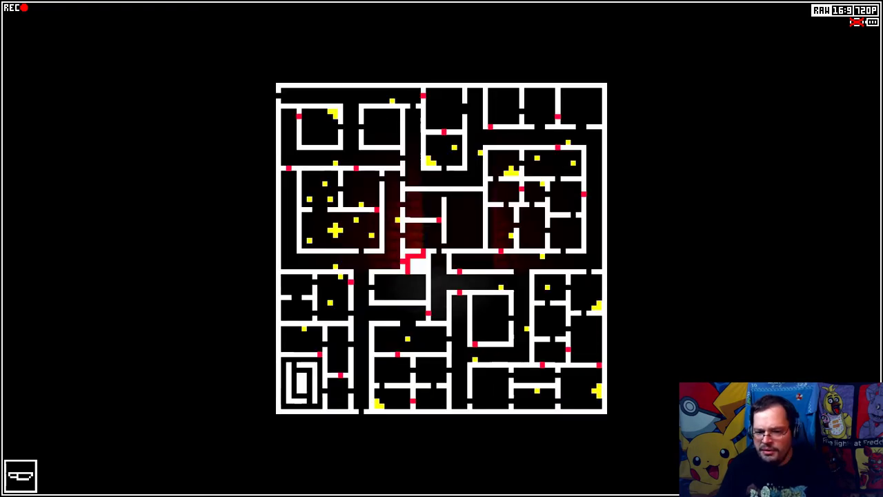
key(m)
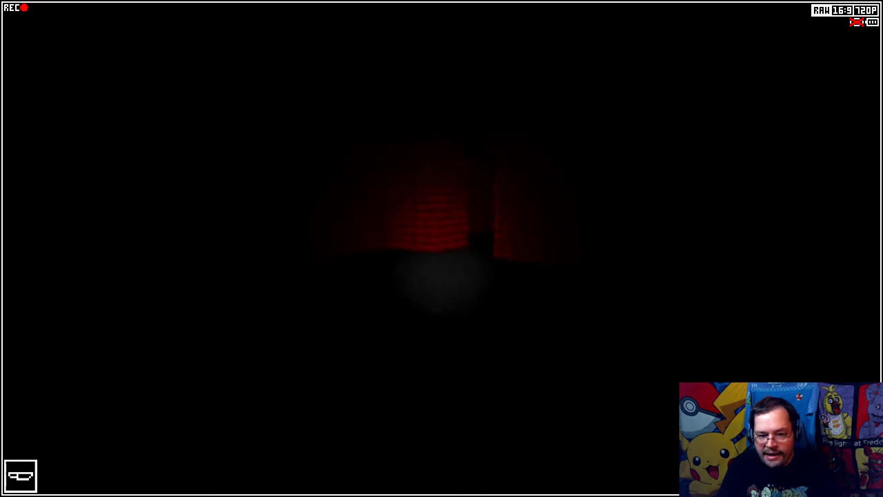
Step: Walk down the brick corridor past the crate toward the lit object in the doorway
key(w)
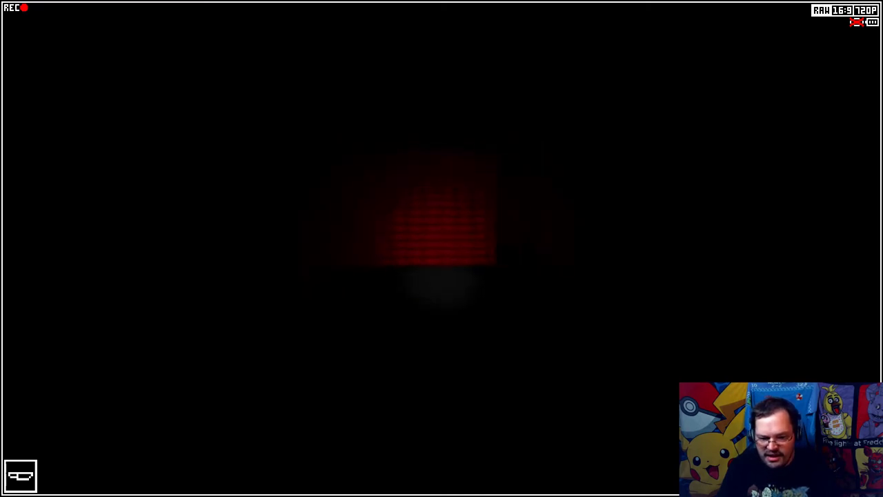
key(w)
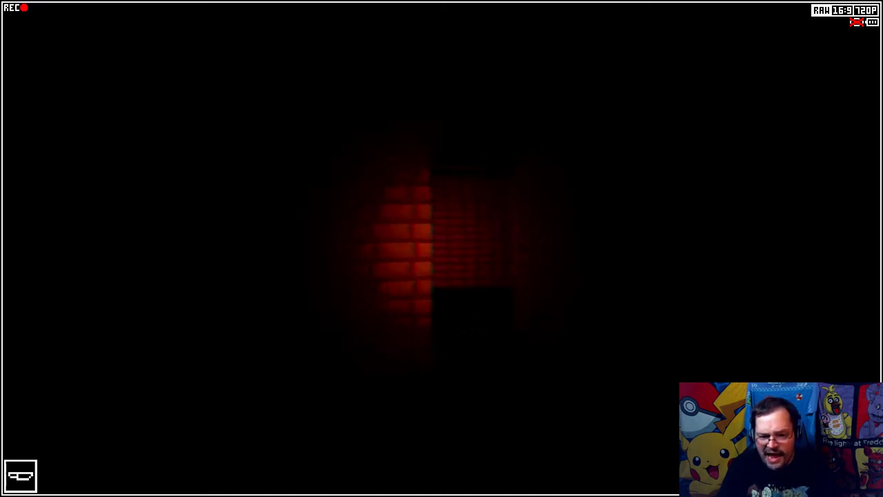
key(w)
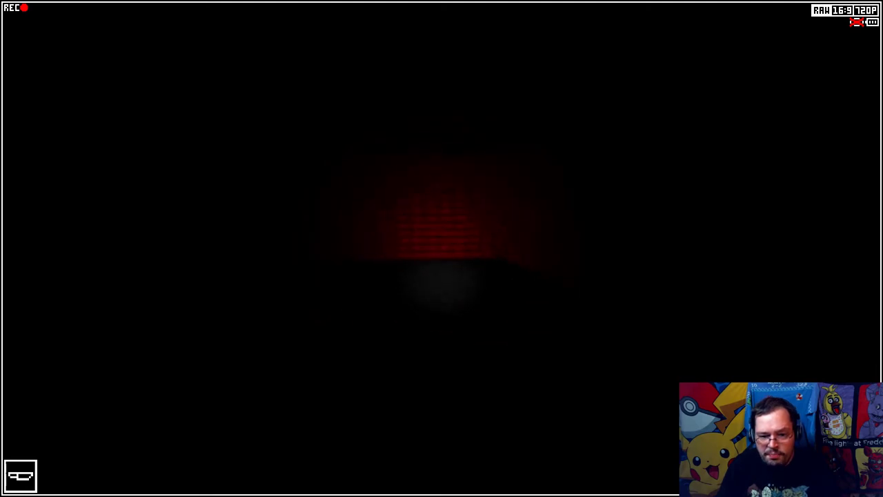
key(w)
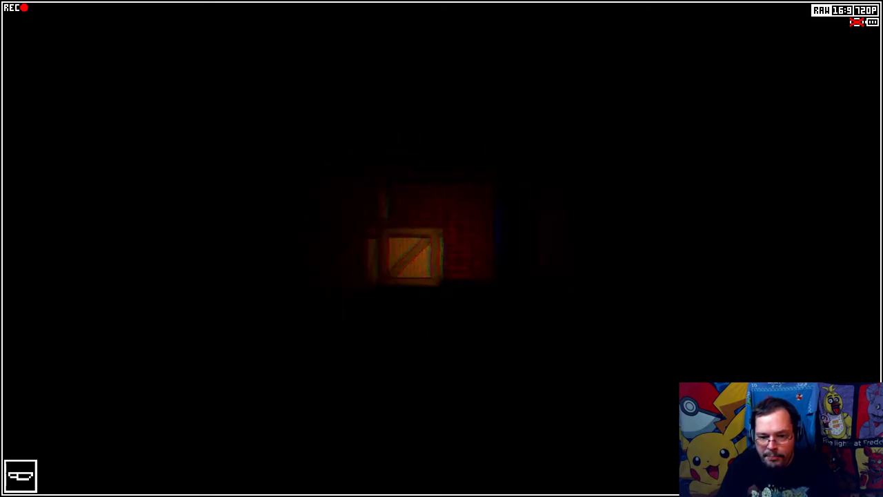
key(w)
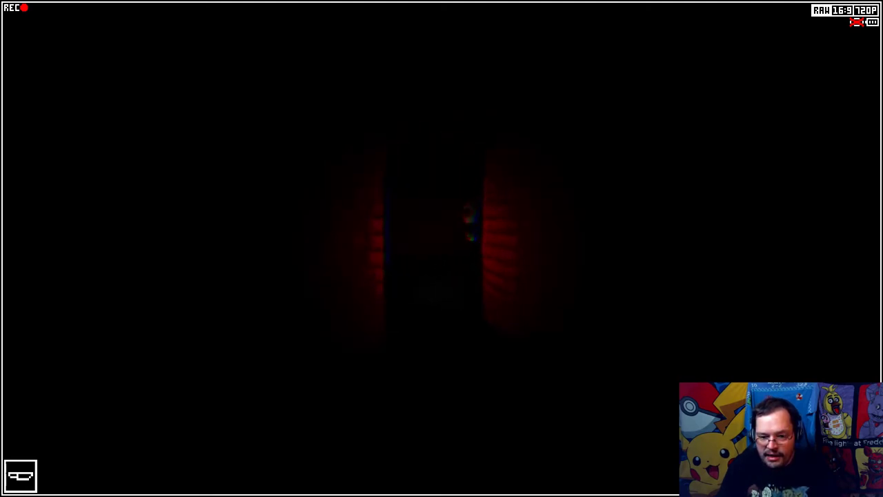
Step: Walk up to the Chest Key on the wall and collect it
key(w)
key(e)
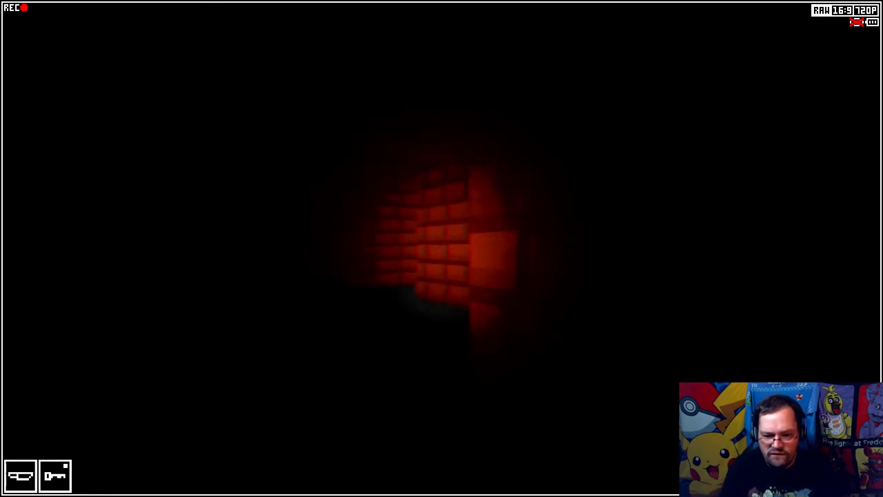
Step: Check the maze map three times in a row
key(Tab)
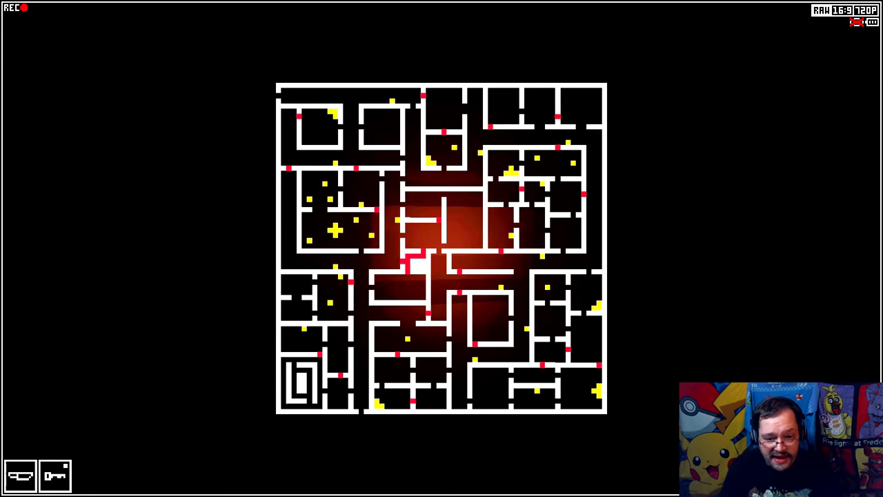
key(Tab)
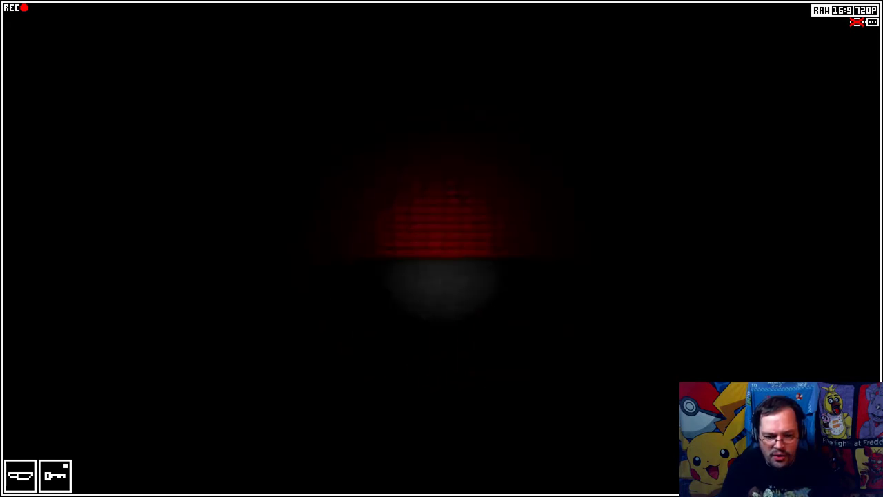
key(Tab)
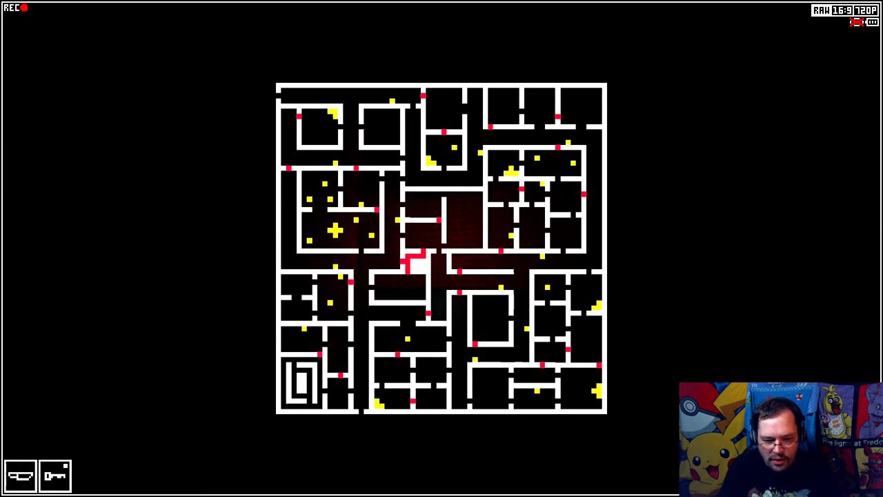
key(Tab)
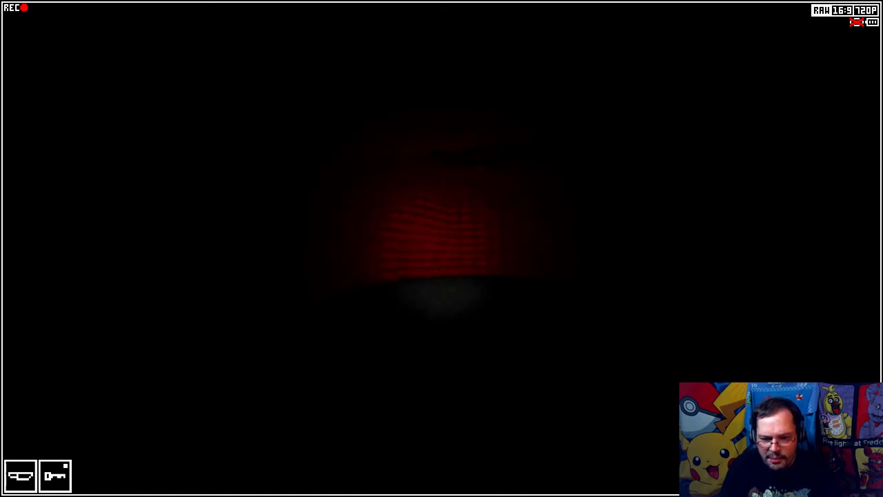
key(Tab)
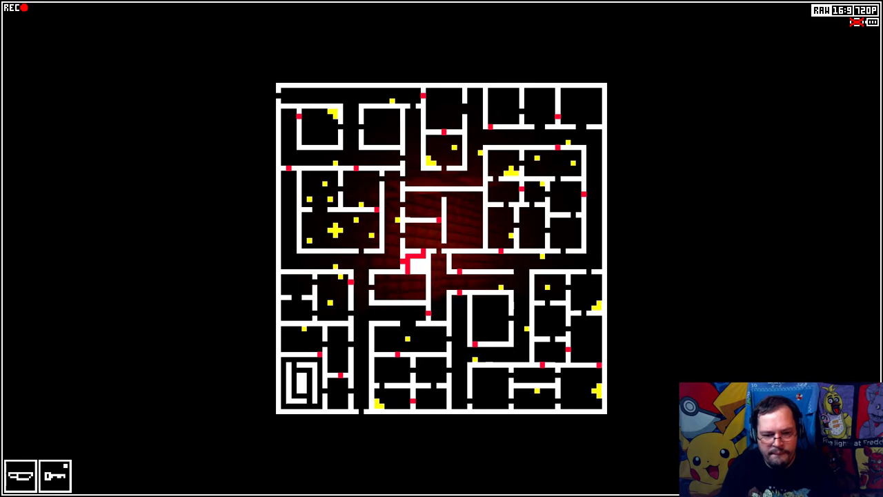
key(Tab)
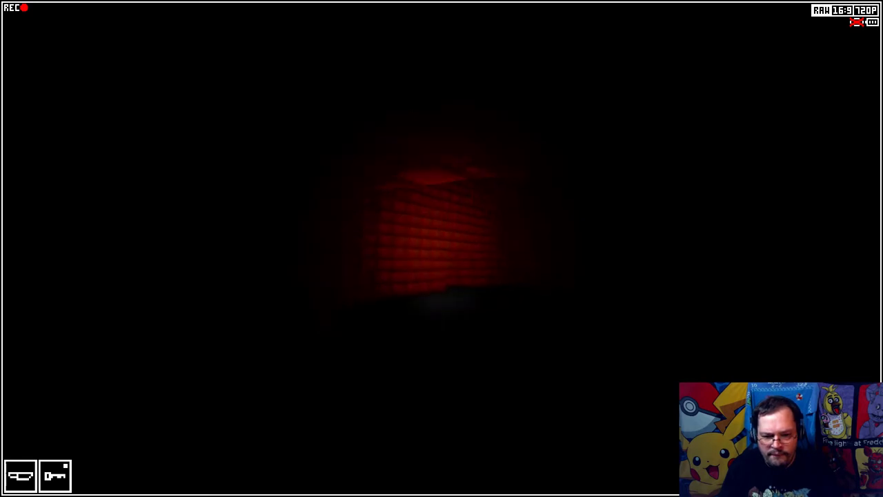
Step: Walk through the brick corridors toward the cross-shaped frame and the corner doorway
key(w)
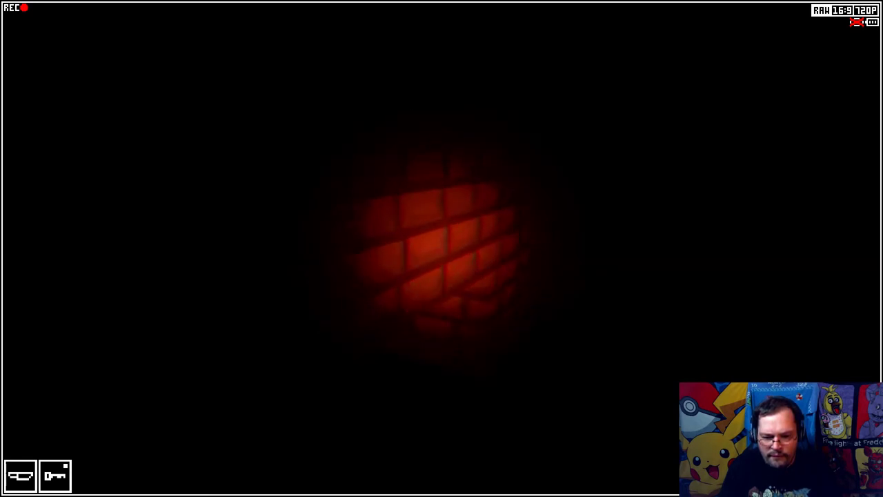
key(w)
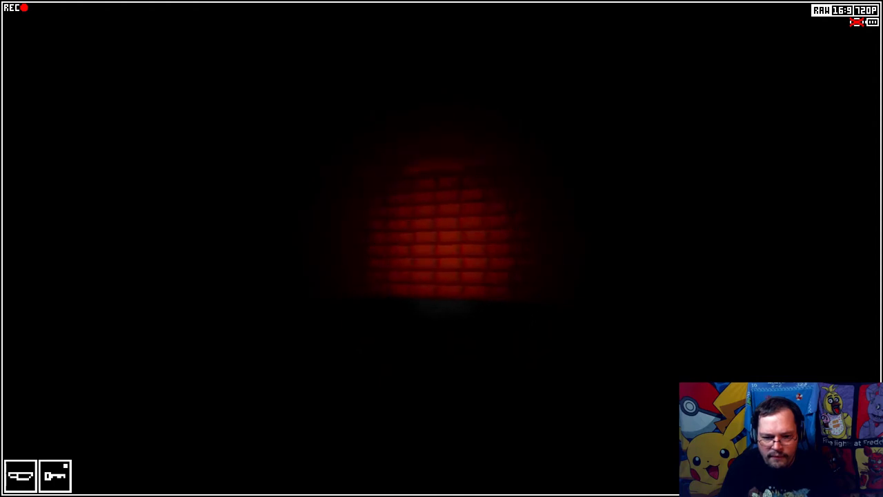
key(w)
key(w)
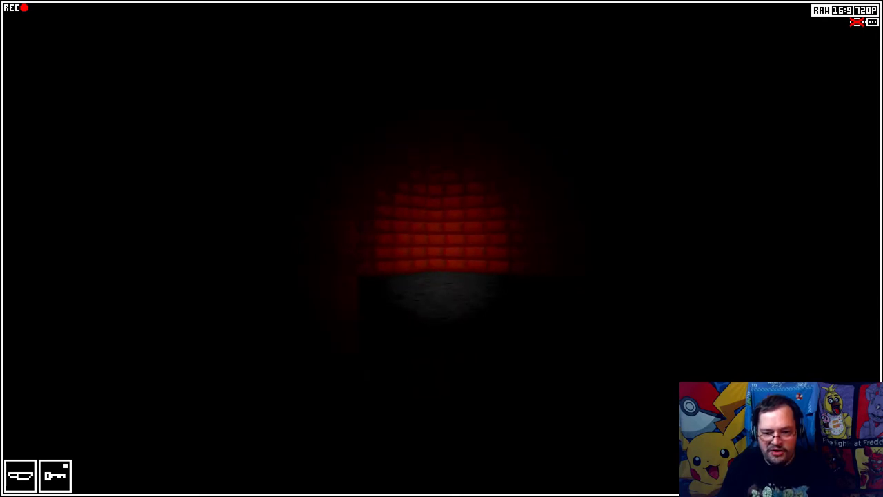
key(w)
key(w)
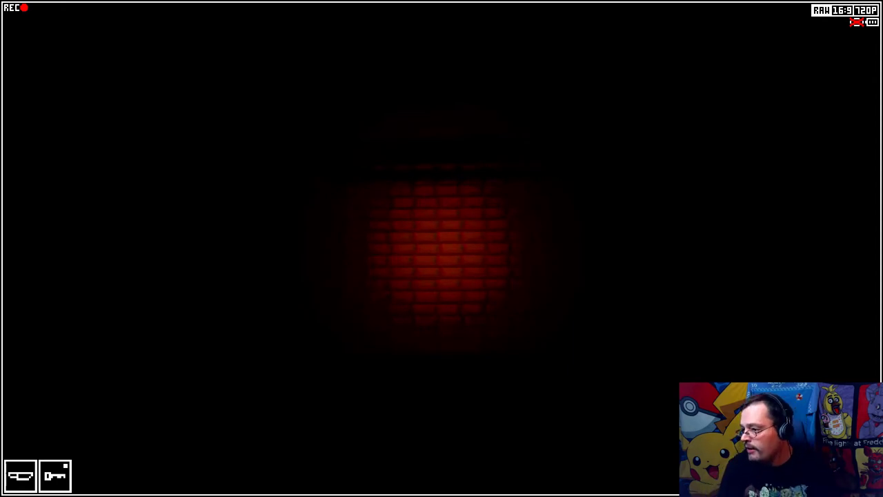
key(w)
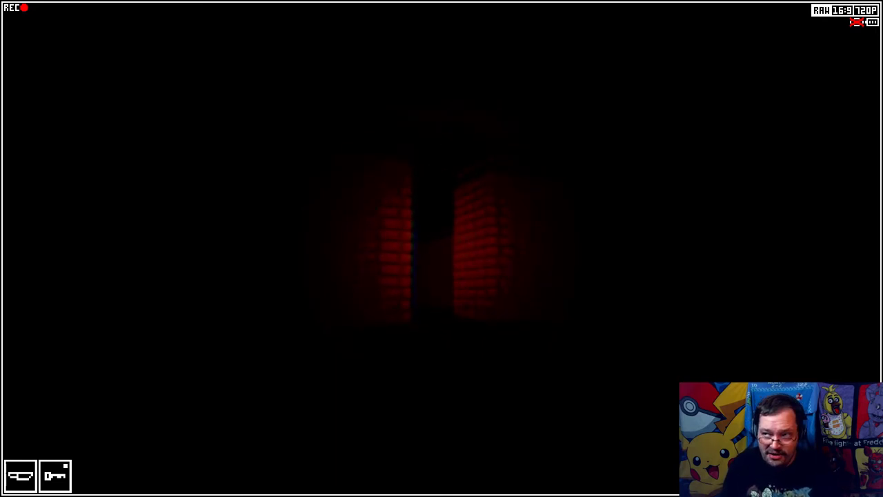
key(w)
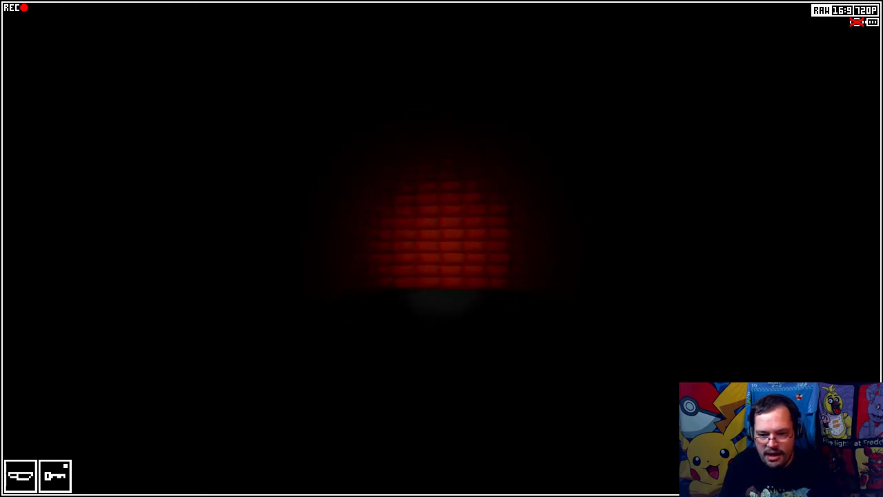
key(w)
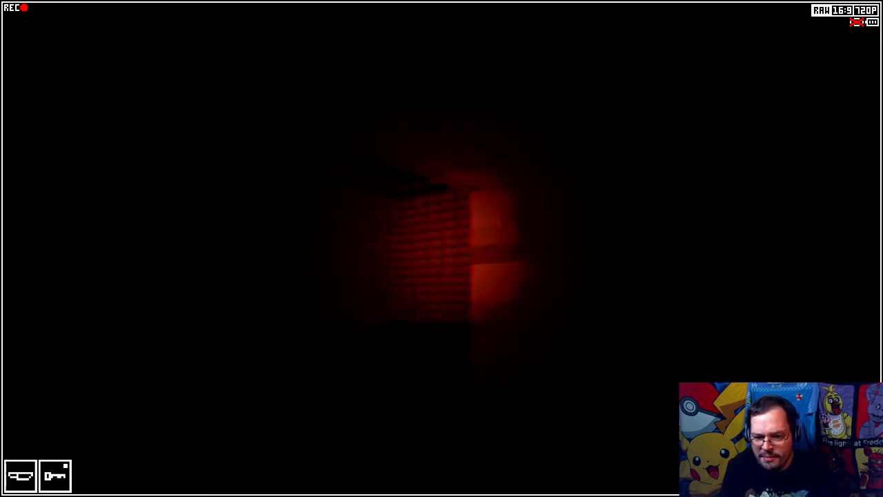
Step: Check the map twice more, then head down the dark corridor to the wooden crate
key(Tab)
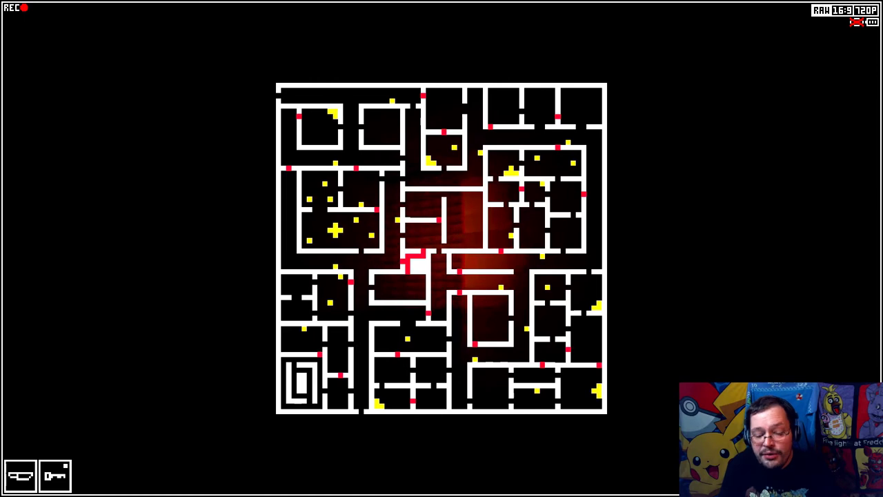
key(Tab)
key(w)
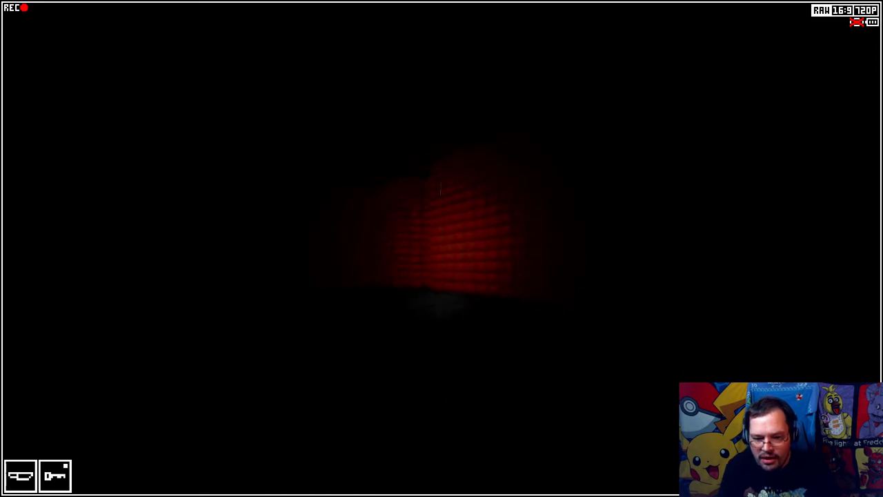
key(Tab)
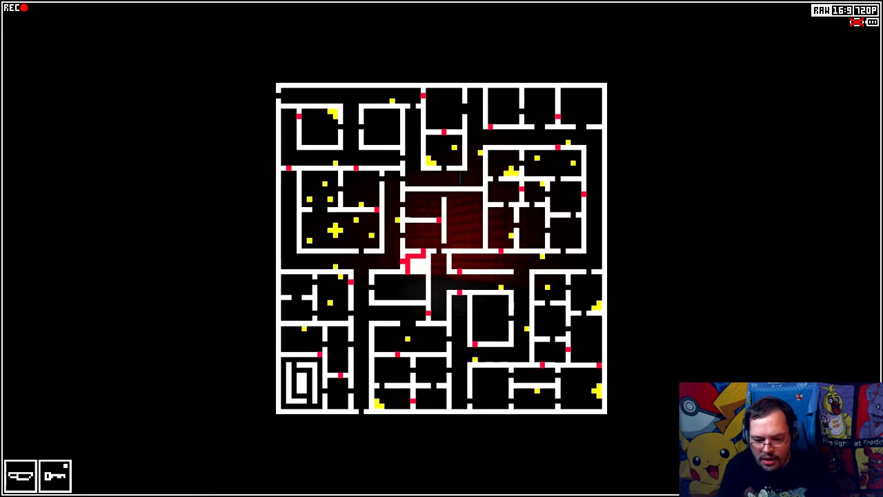
key(Tab)
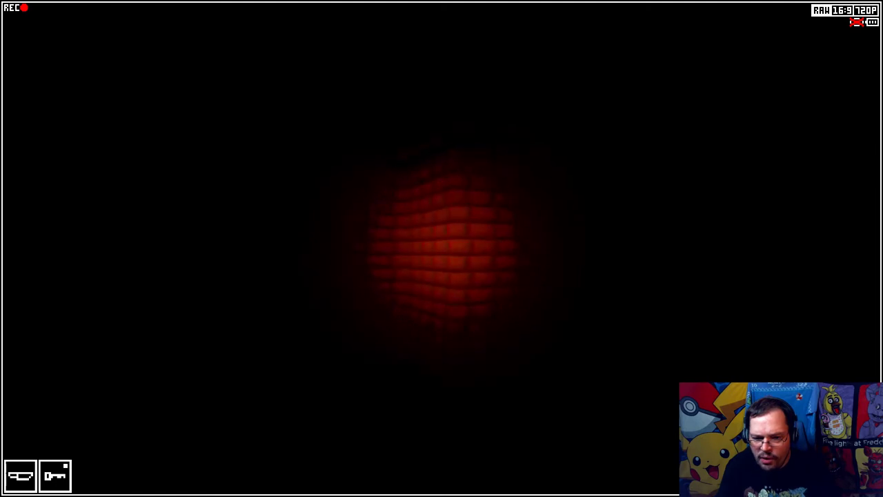
key(w)
key(w)
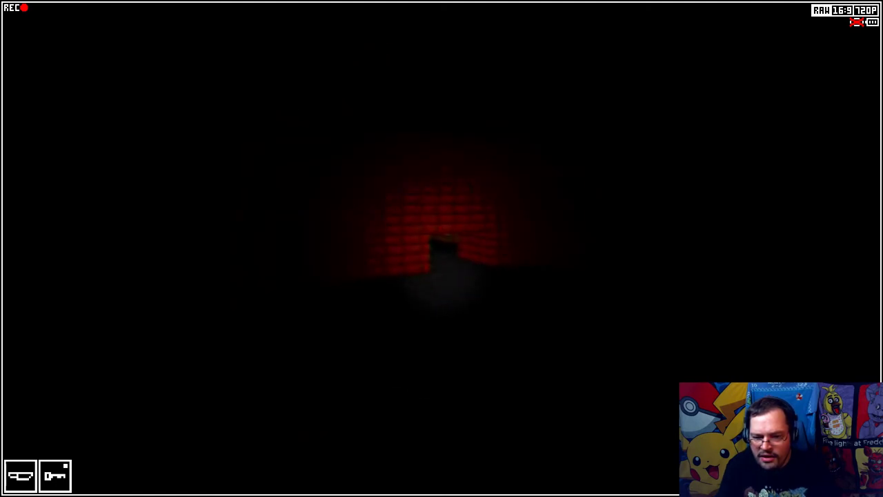
key(w)
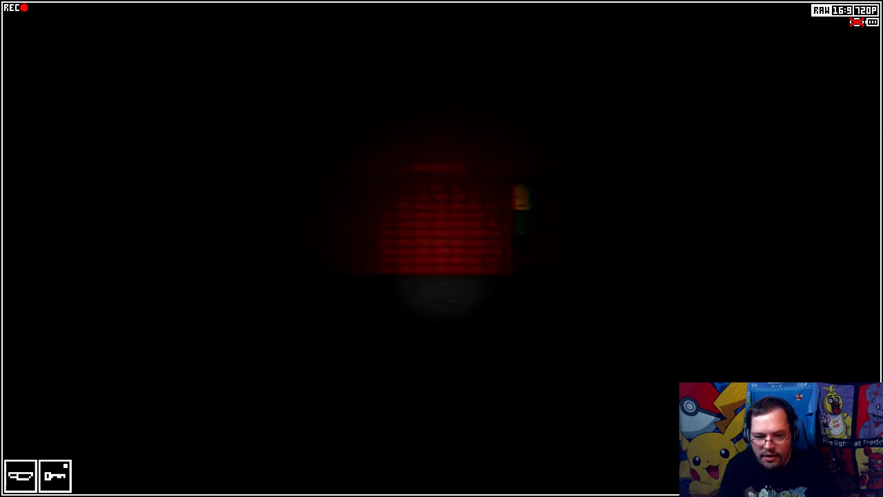
key(w)
Step: Pass the crates, checking the map again, and walk toward another crate
key(m)
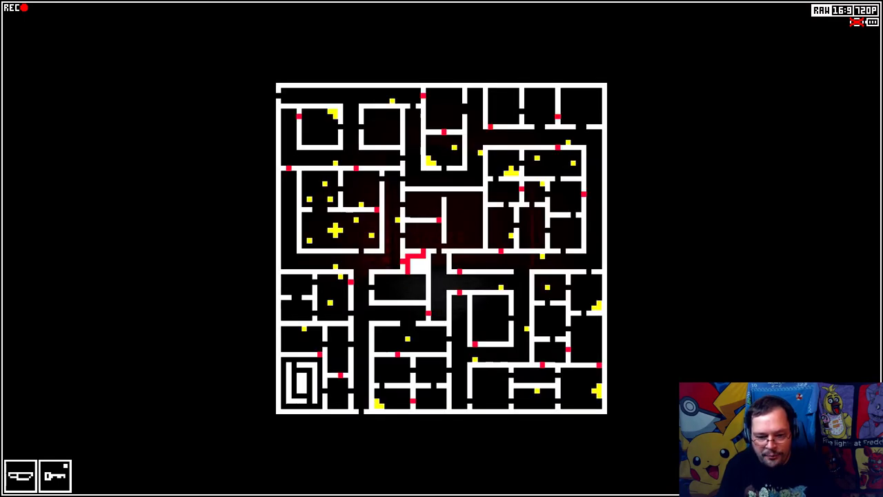
key(m)
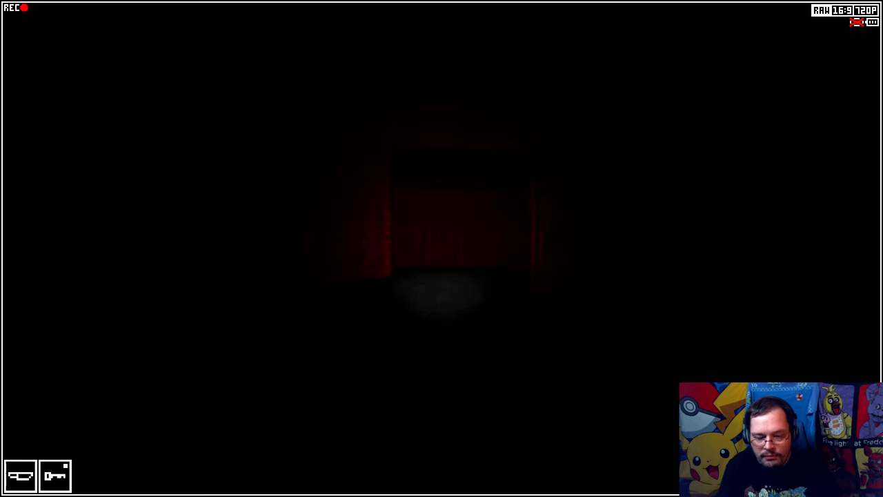
key(w)
key(w)
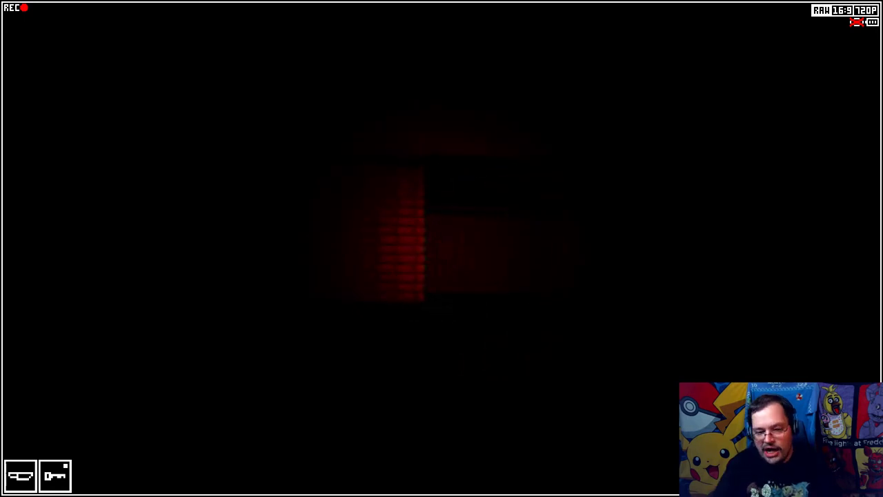
key(m)
key(m)
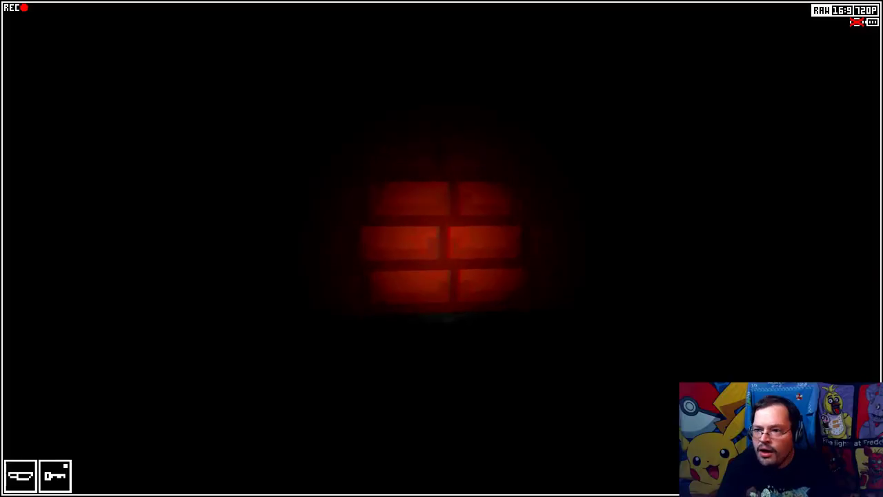
Step: Check the maze map twice before moving on
key(m)
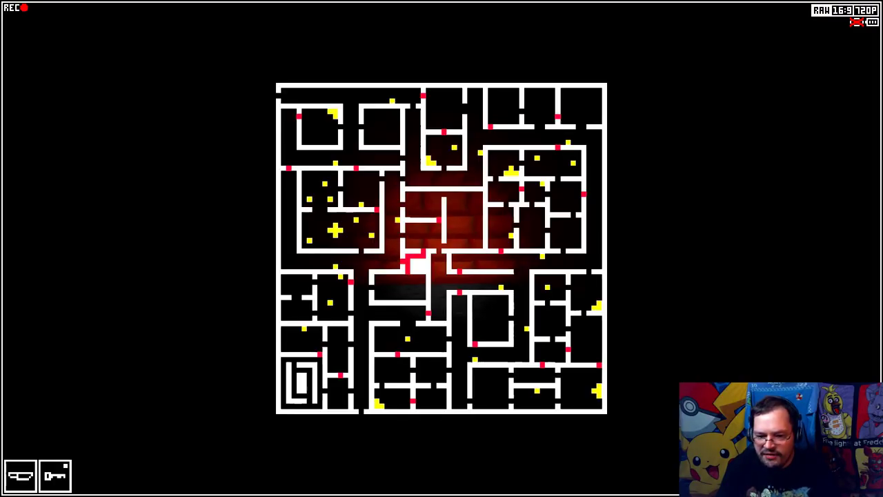
key(m)
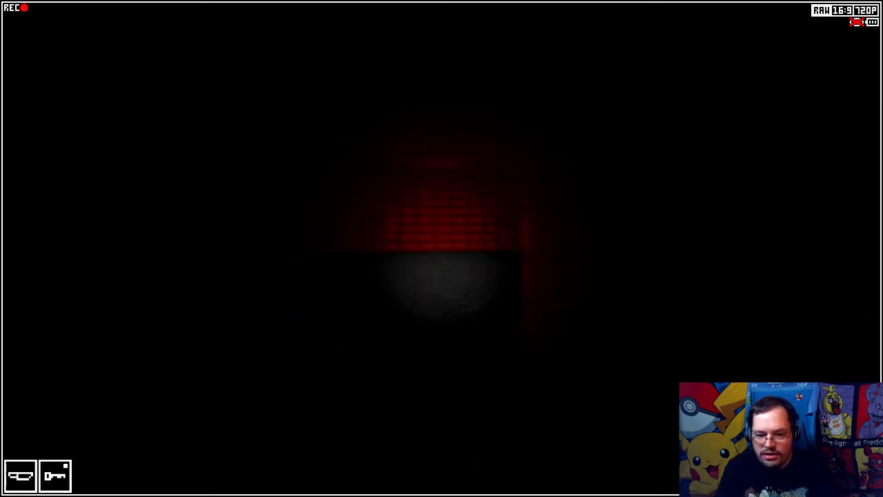
key(Tab)
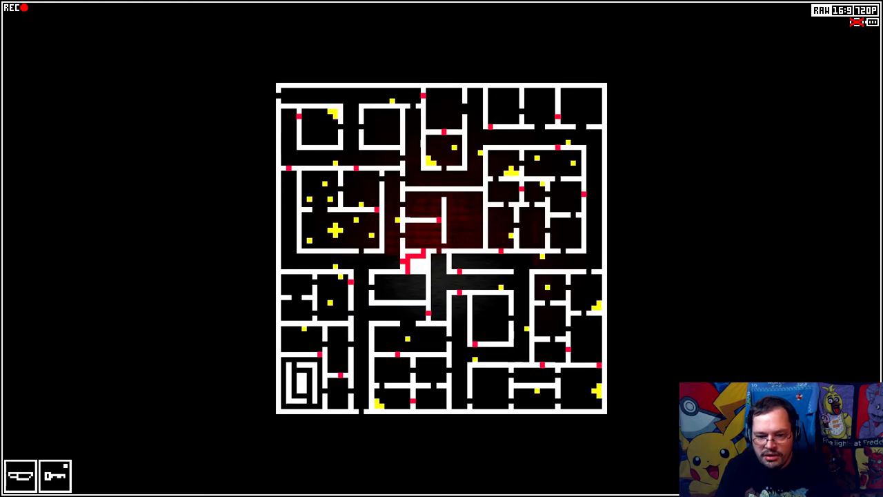
key(Tab)
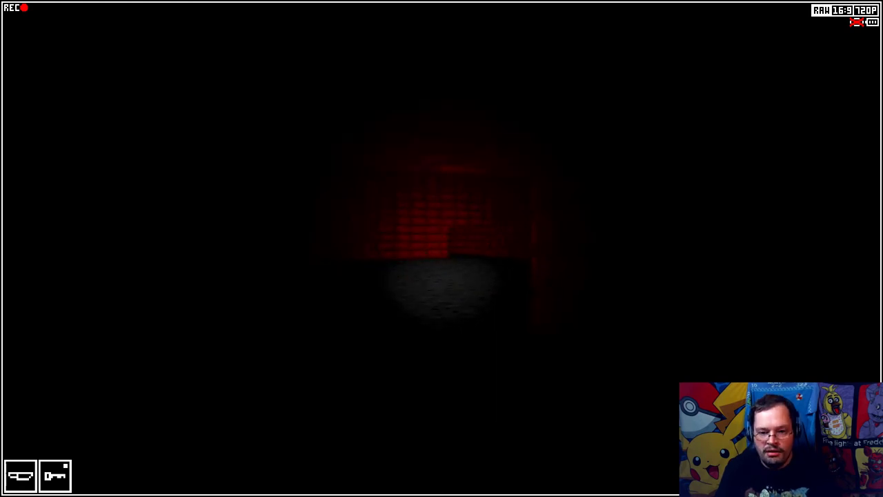
Step: Walk down the dark corridor, turning past the angled brick corner to a flat wall
key(w)
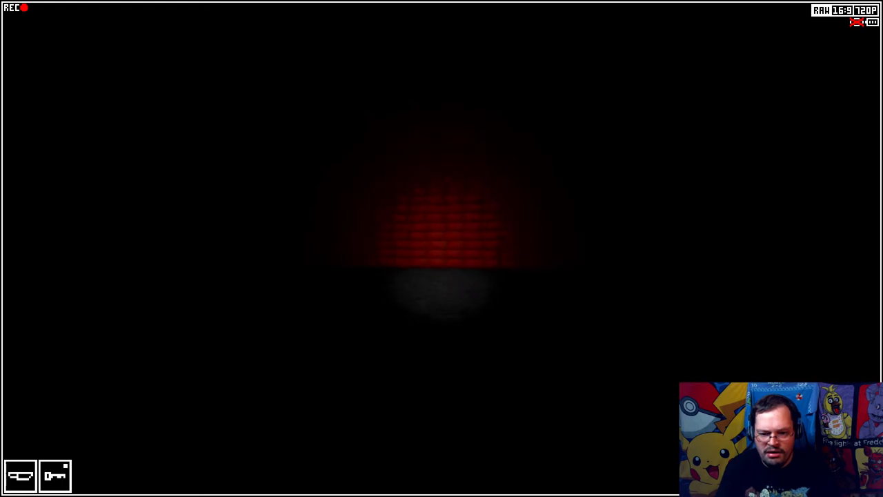
key(w)
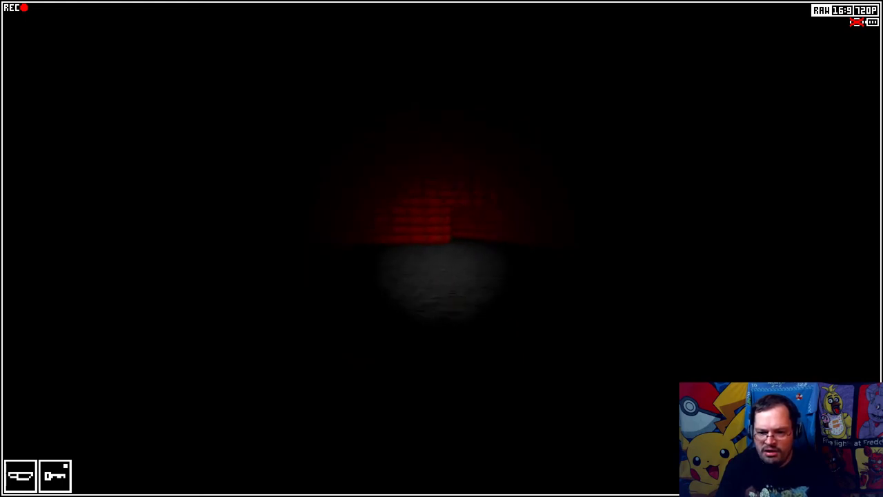
key(w)
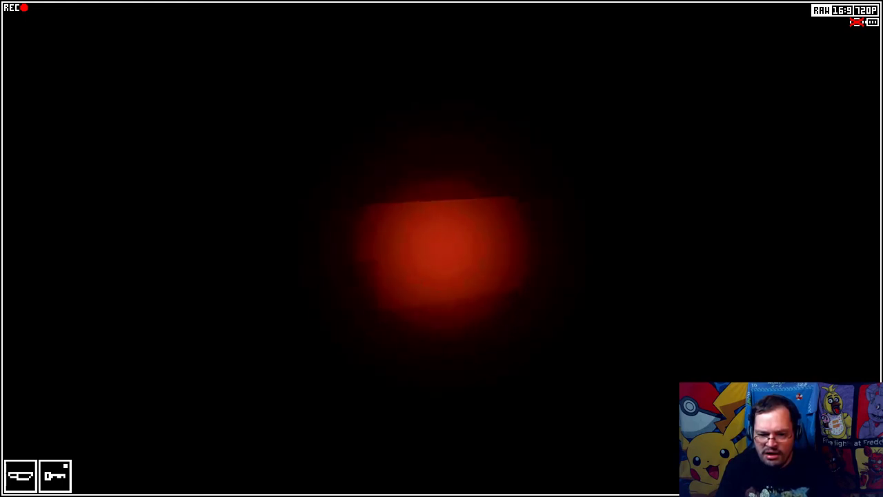
key(w)
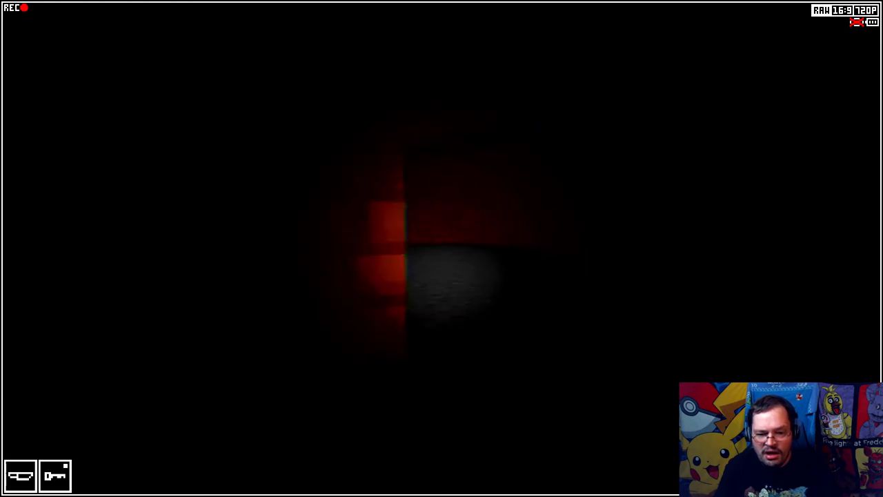
key(w)
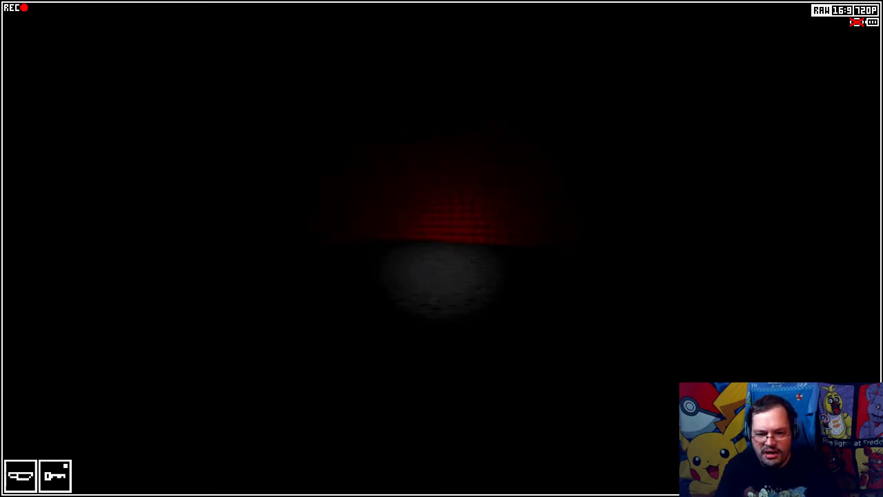
key(w)
Step: Check the map twice more and turn toward the brick wall with the graffiti
key(m)
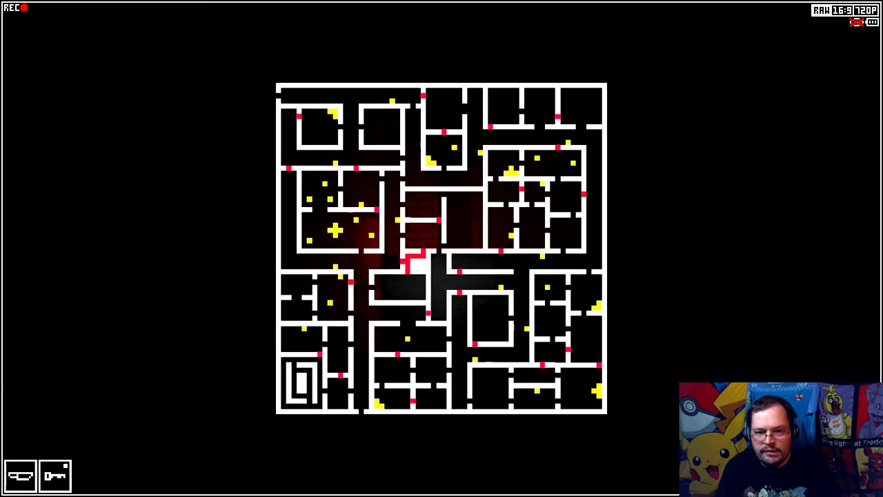
key(m)
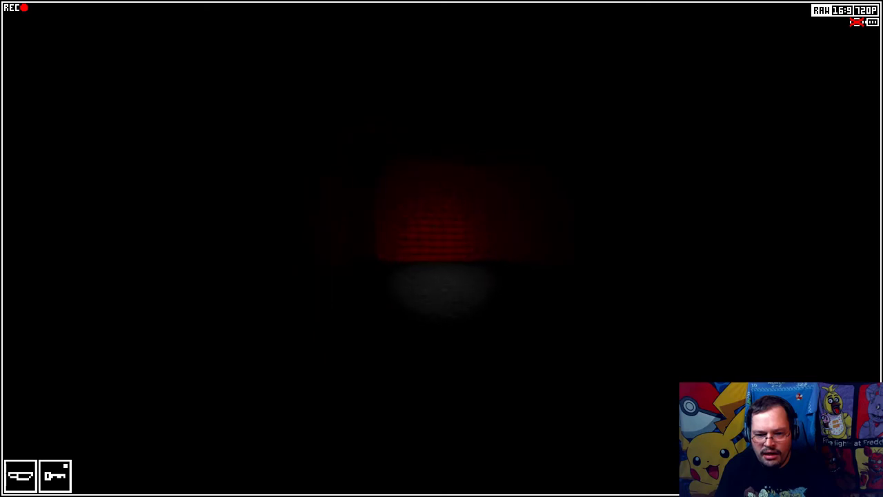
key(m)
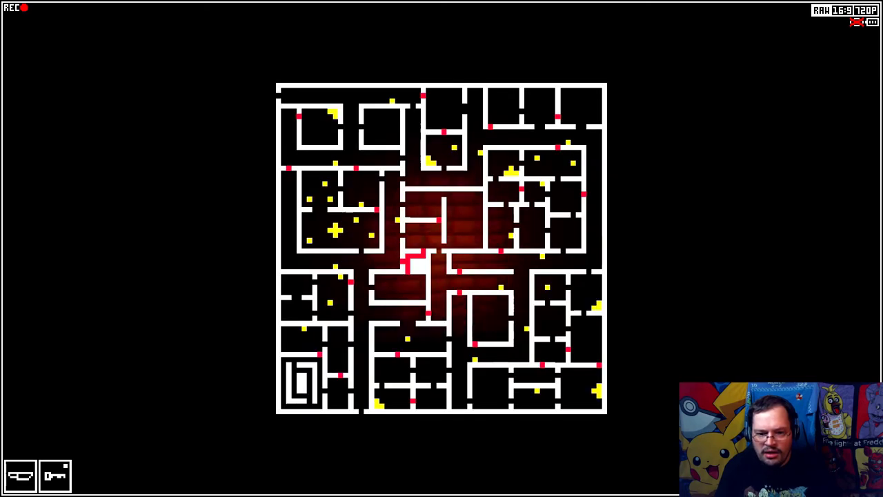
key(m)
key(w)
key(w)
key(w)
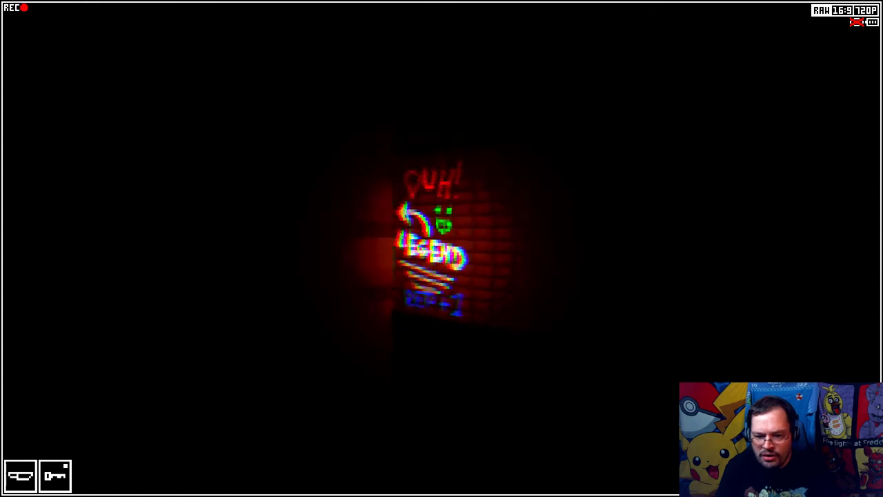
Step: Turn past the graffiti wall and check position on the maze map
key(m)
key(m)
key(m)
key(m)
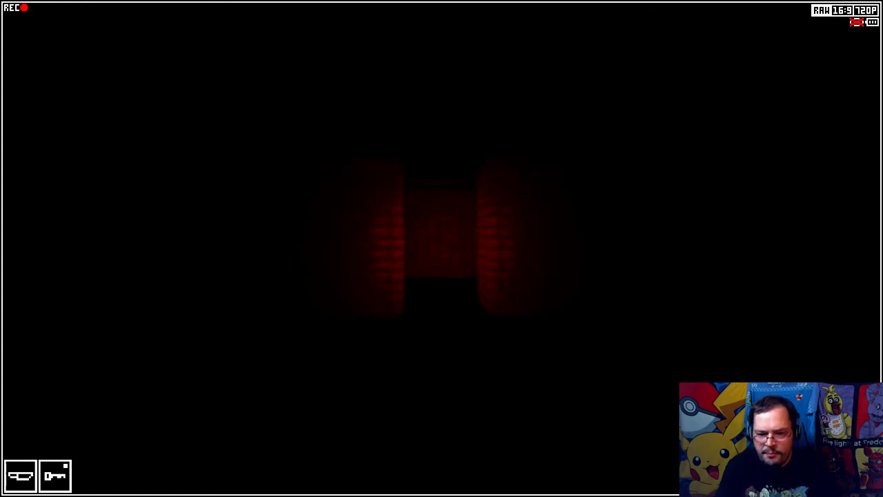
key(w)
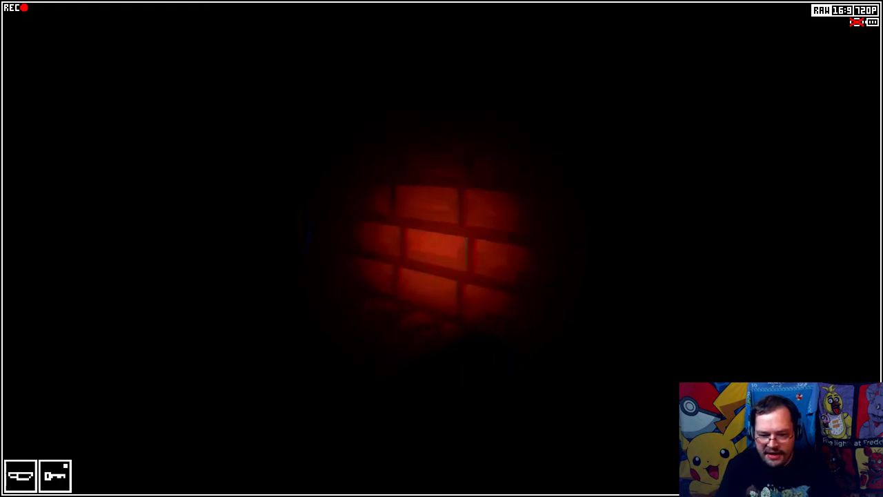
key(Left)
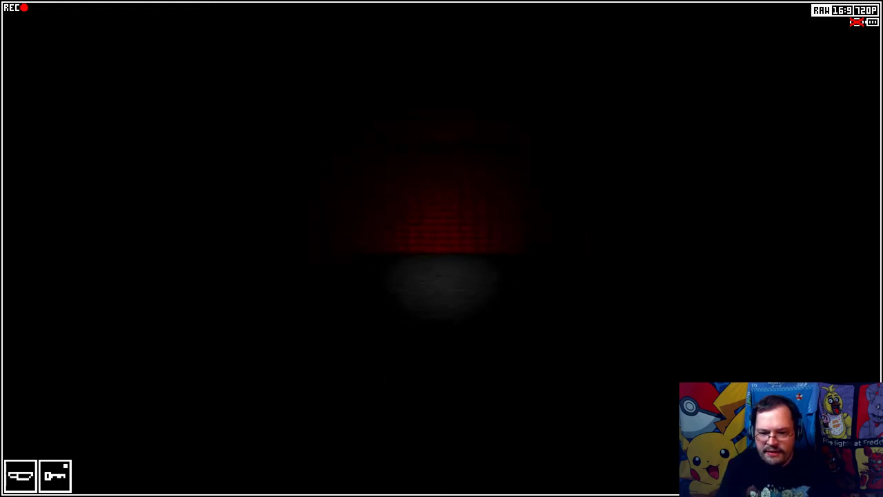
key(m)
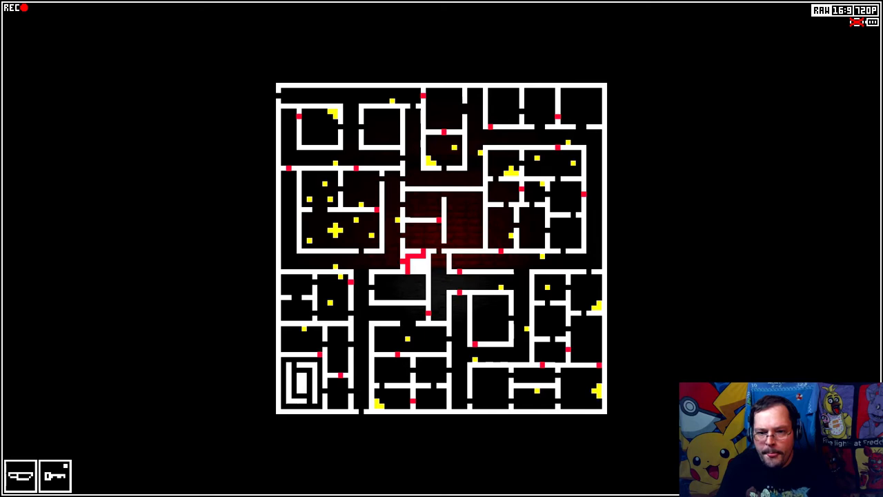
key(m)
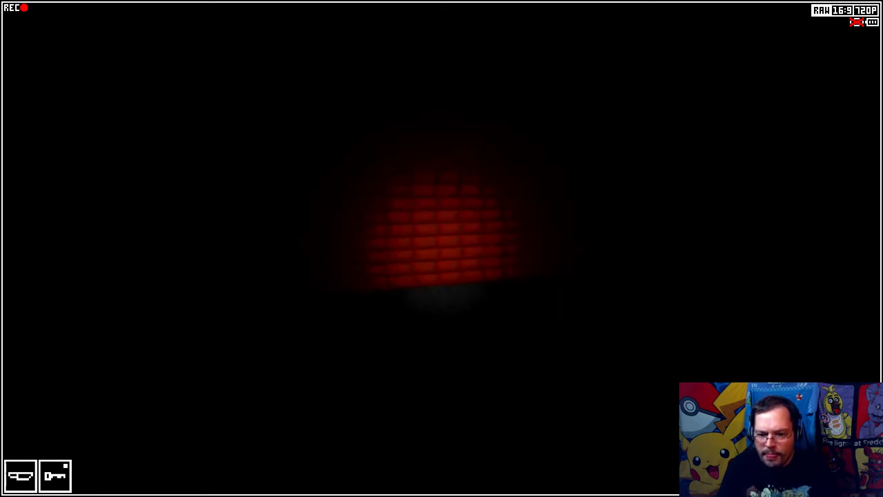
Step: Survey the corridor and walk toward the red-lit wall
key(Left)
key(space)
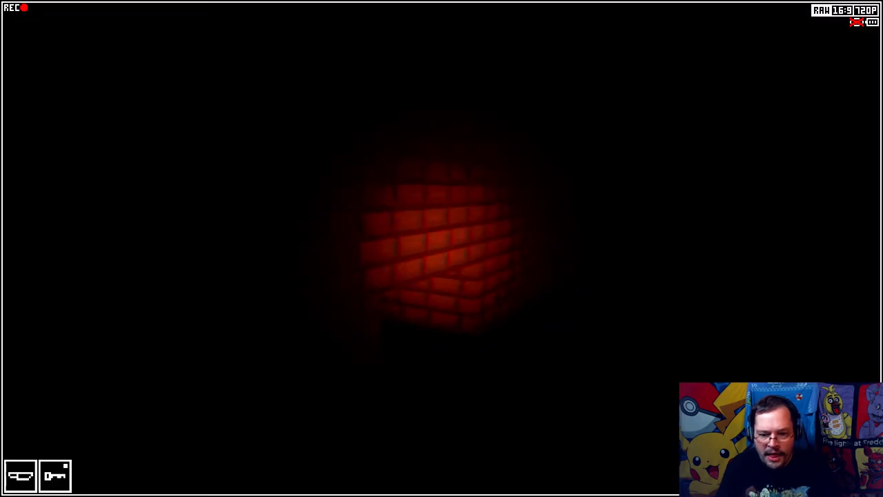
key(Up)
key(Left)
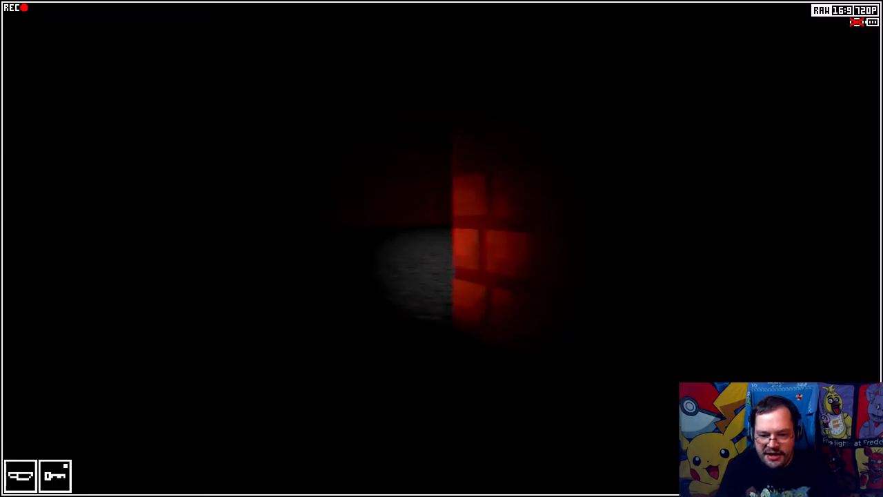
key(Up)
Step: Bring the map back up, then keep walking through the dark corridor
key(m)
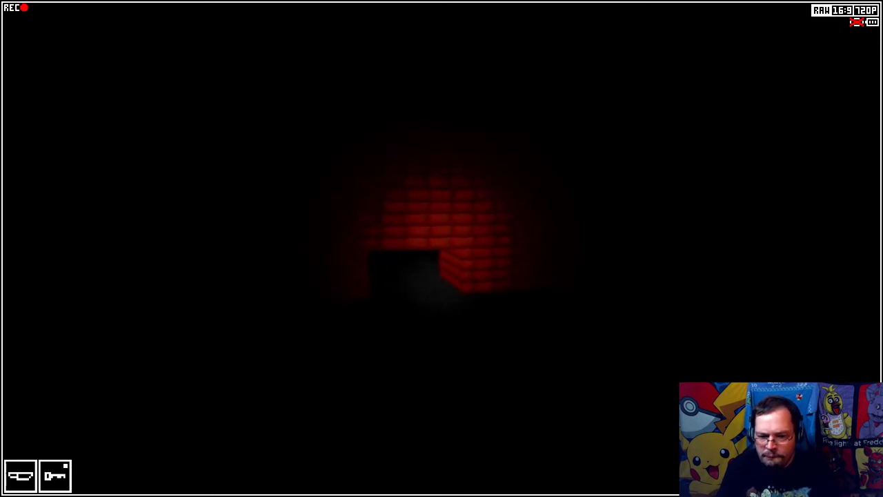
key(Up)
key(Left)
key(Up)
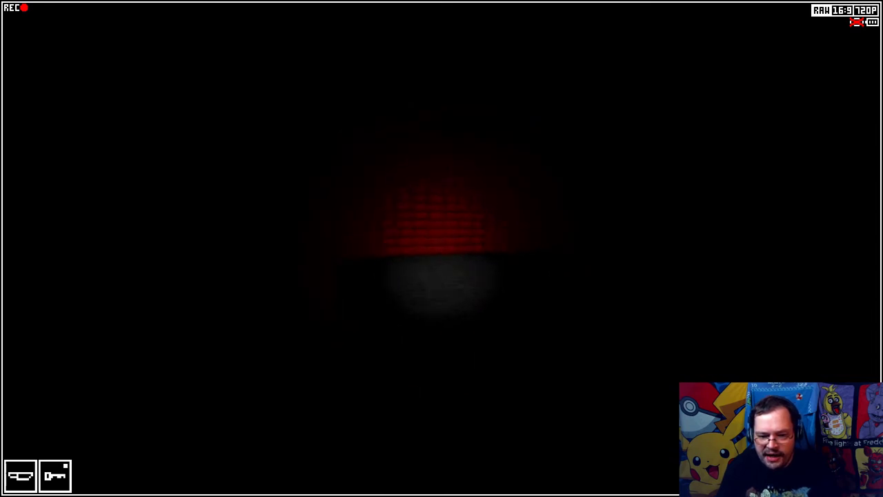
Step: Walk along the next corridor, turning at the brick wall corner into the open corridor
key(Up)
key(Left)
key(Up)
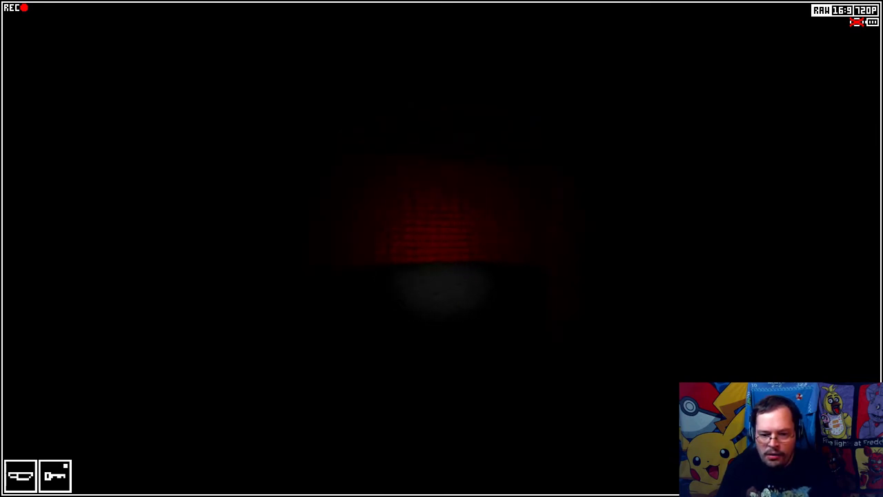
key(Up)
key(Right)
key(Up)
key(Right)
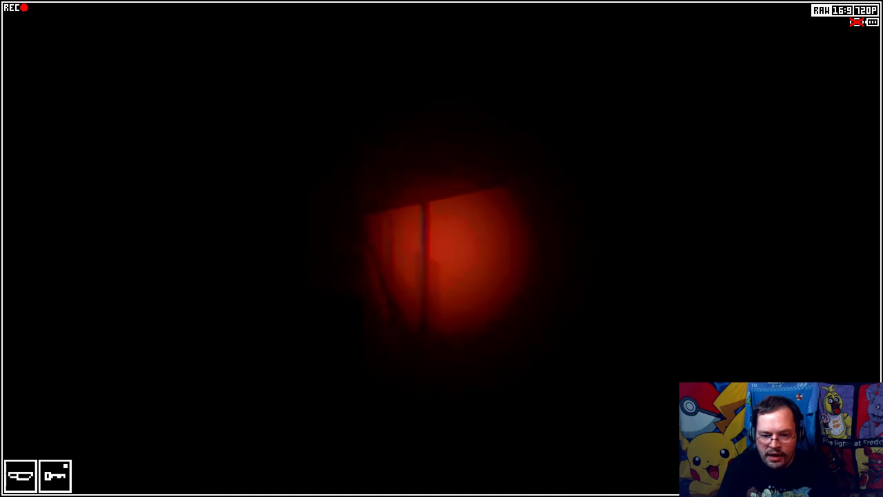
key(Right)
key(Right)
key(Up)
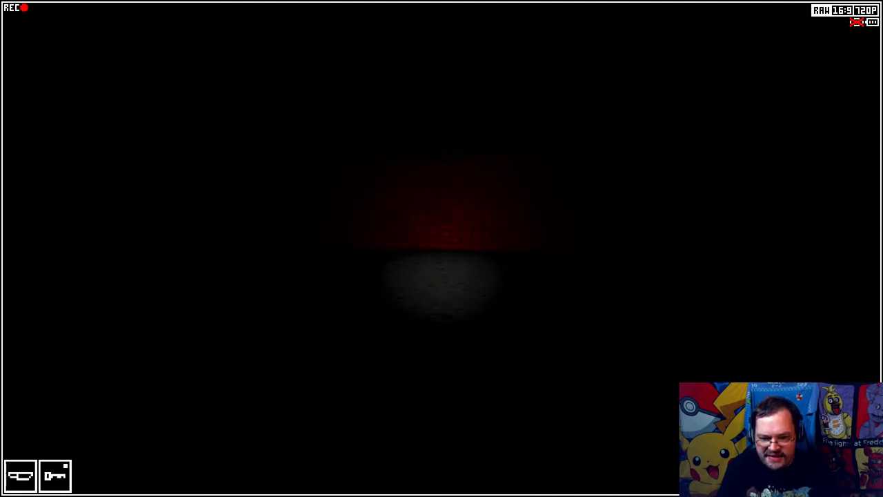
Step: Keep walking through the dark maze past the close red wall to a brick wall
key(Up)
key(Left)
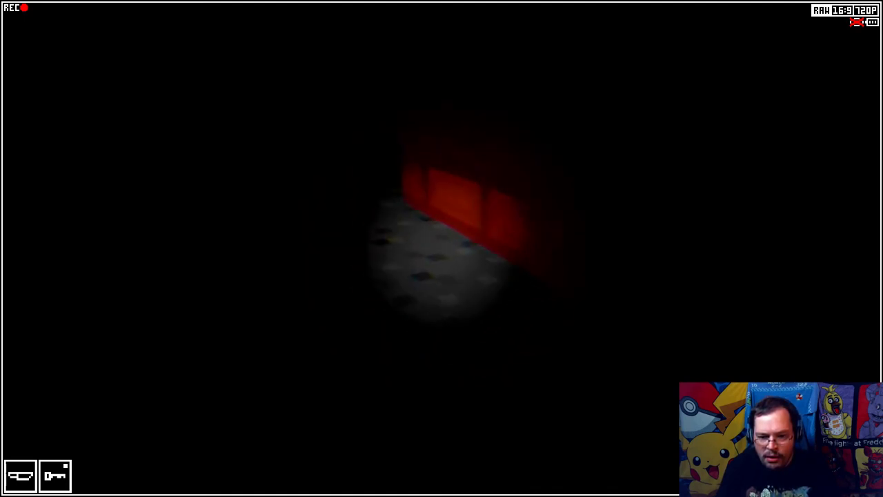
key(Right)
key(Up)
key(Right)
key(Right)
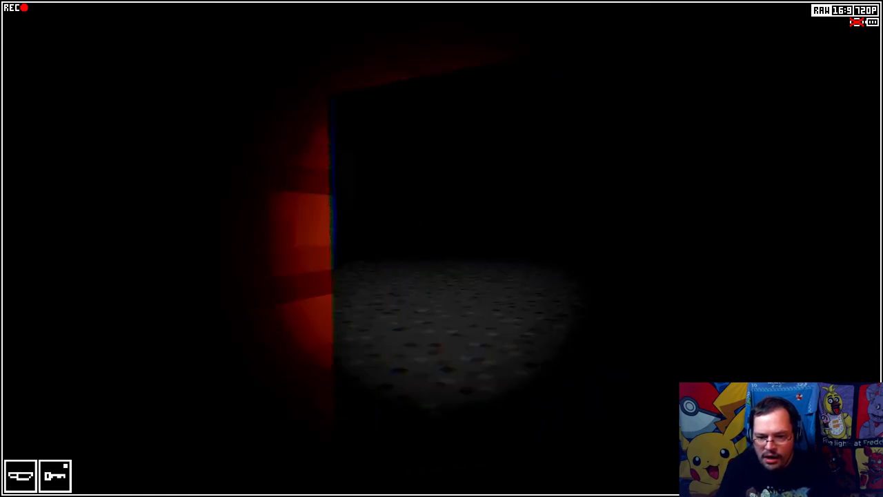
key(Up)
key(Up)
key(Right)
key(Up)
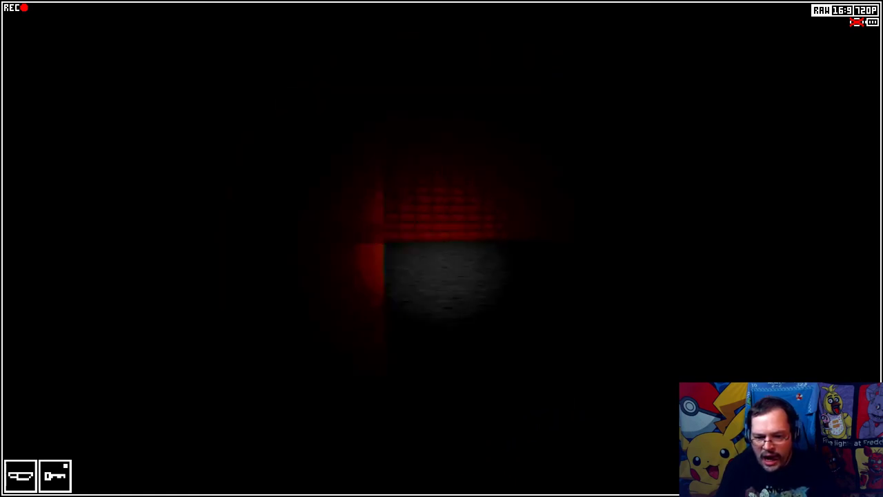
key(Left)
key(Left)
key(Right)
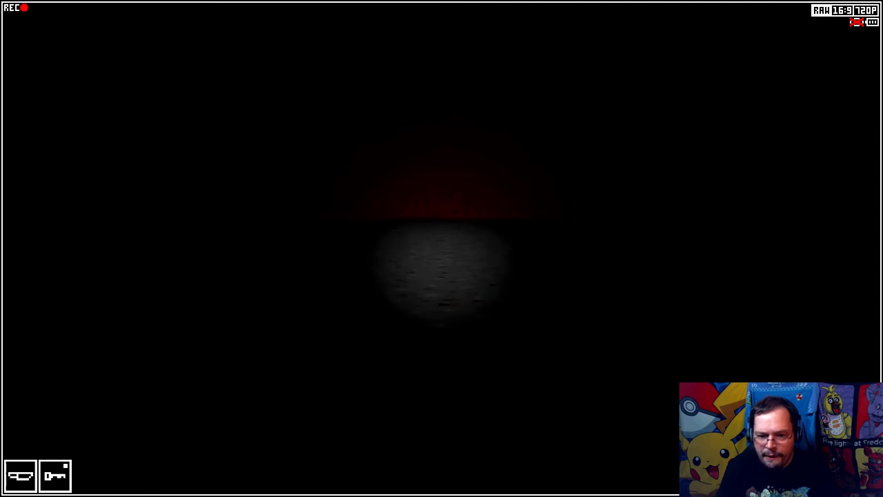
key(Up)
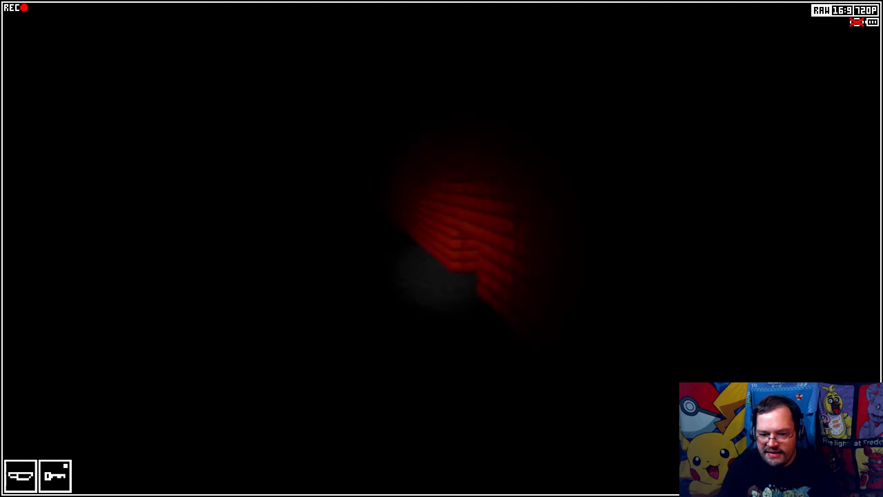
Step: Look around the dark room, switch to night vision, and pick up the knife by the crate
key(Left)
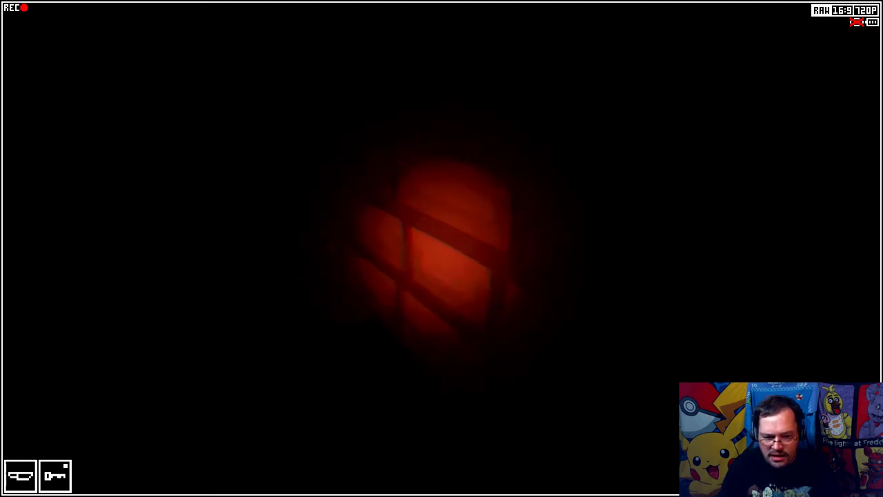
key(Down)
key(Up)
key(Down)
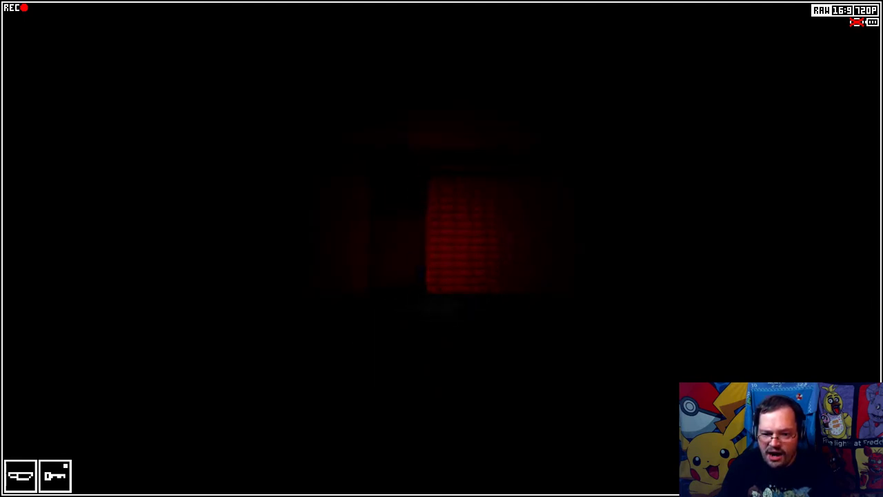
key(space)
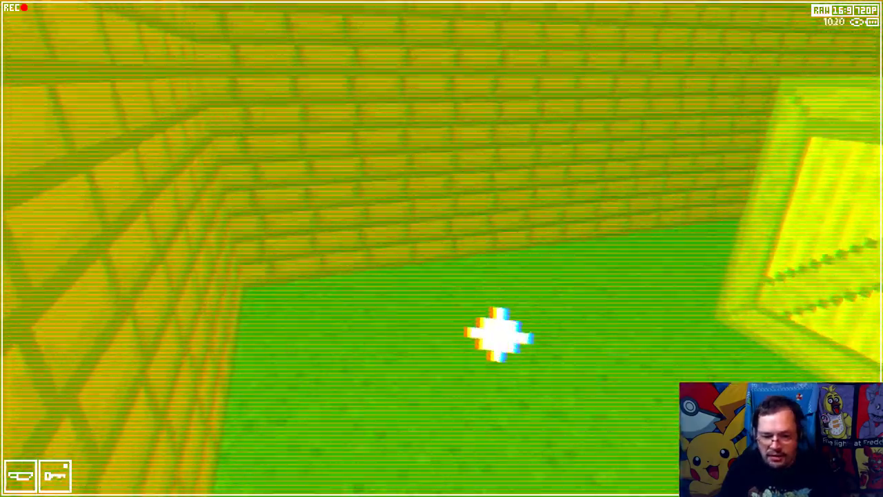
key(Up)
Step: Walk past the crate and graffiti doorway to a flat brick wall, then check the map
key(Right)
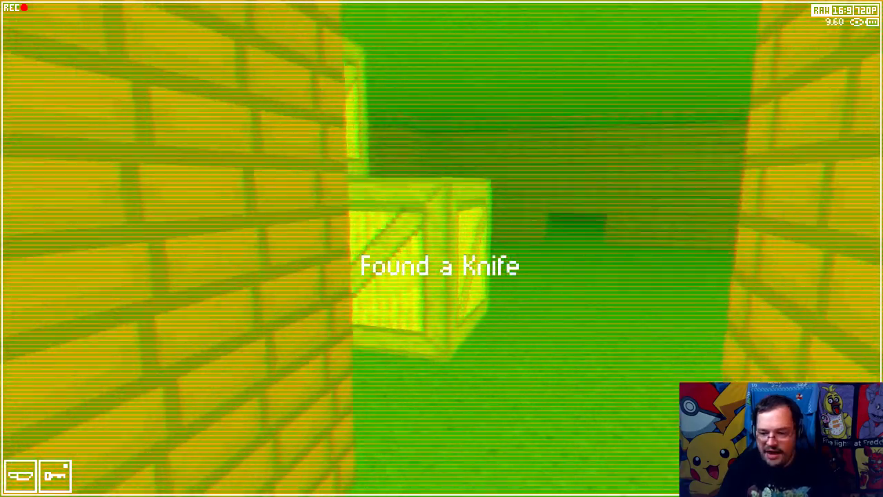
key(Up)
key(Up)
key(space)
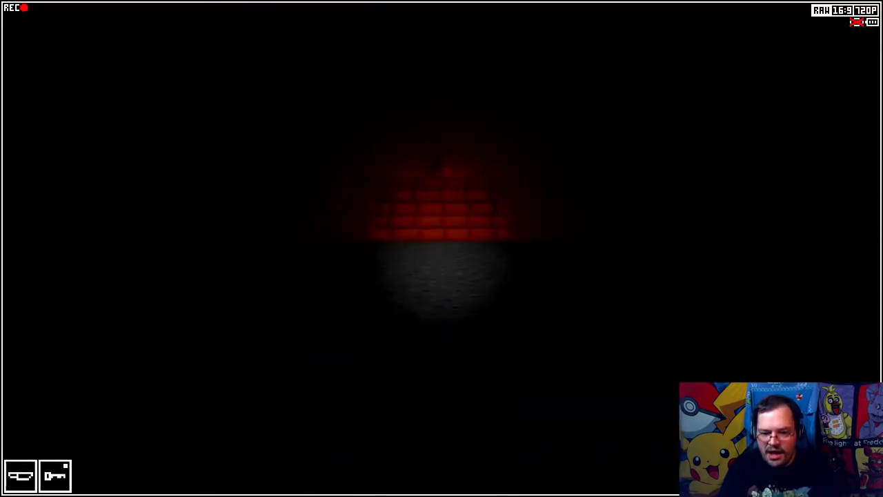
key(Left)
key(Up)
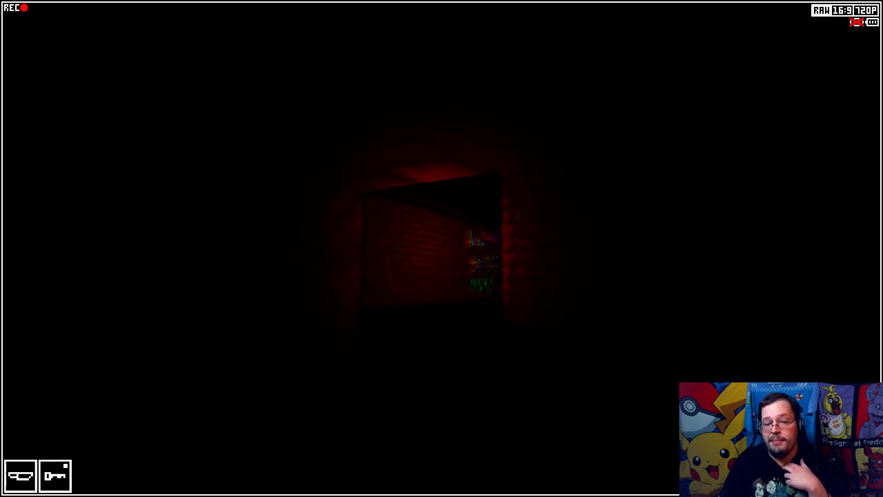
key(Right)
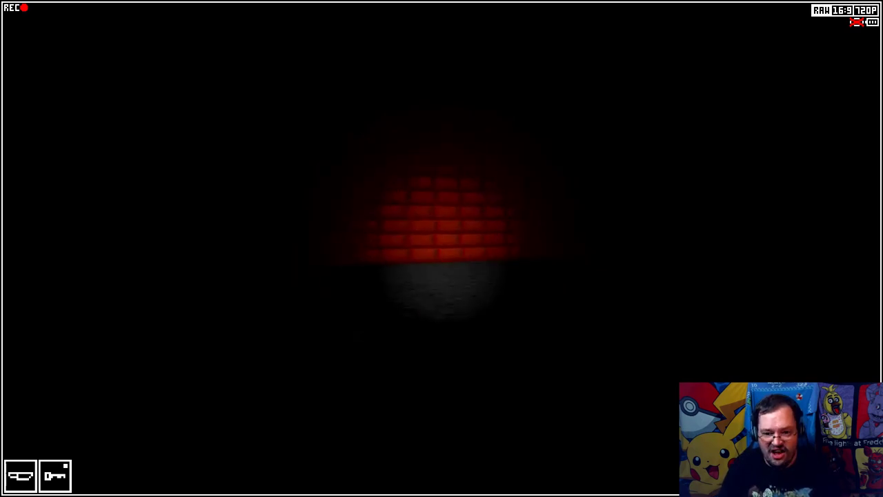
key(Left)
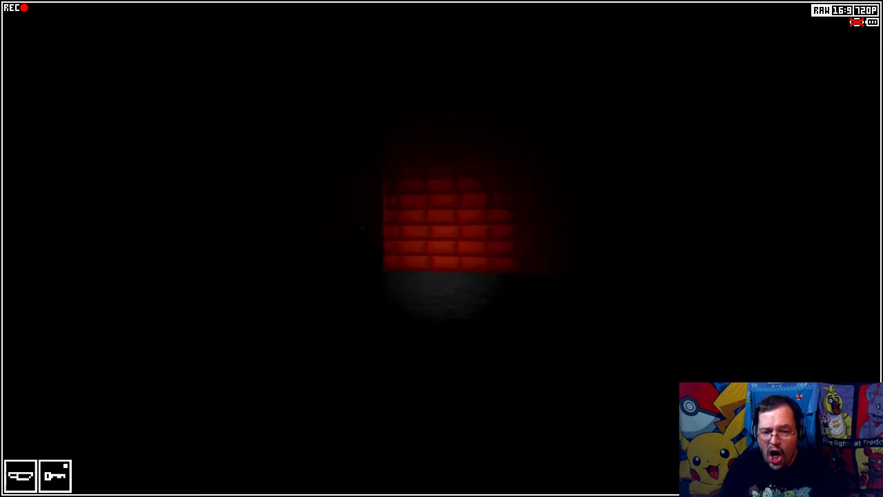
key(Up)
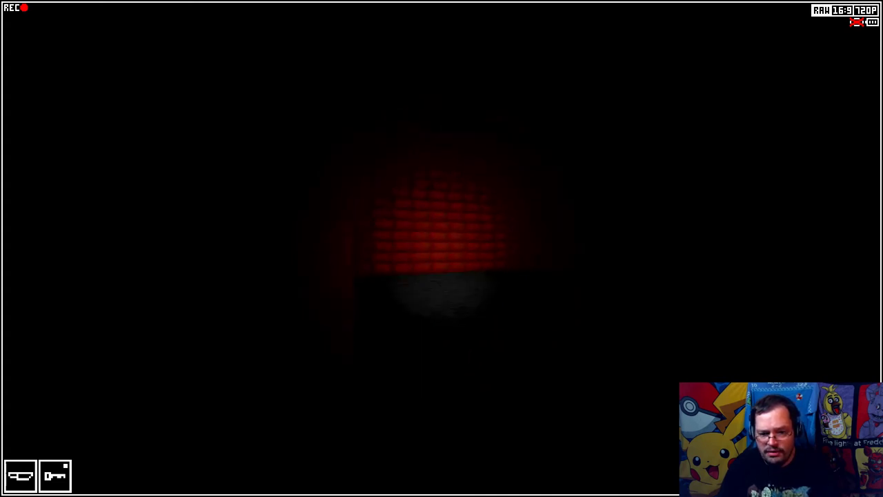
key(m)
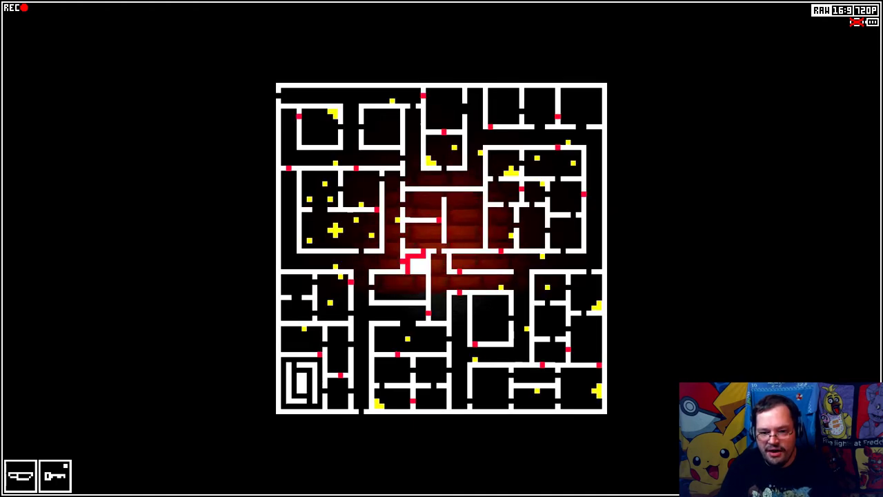
key(m)
Step: Walk past the graffiti corner toward the corridor with a doorway
key(Left)
key(Up)
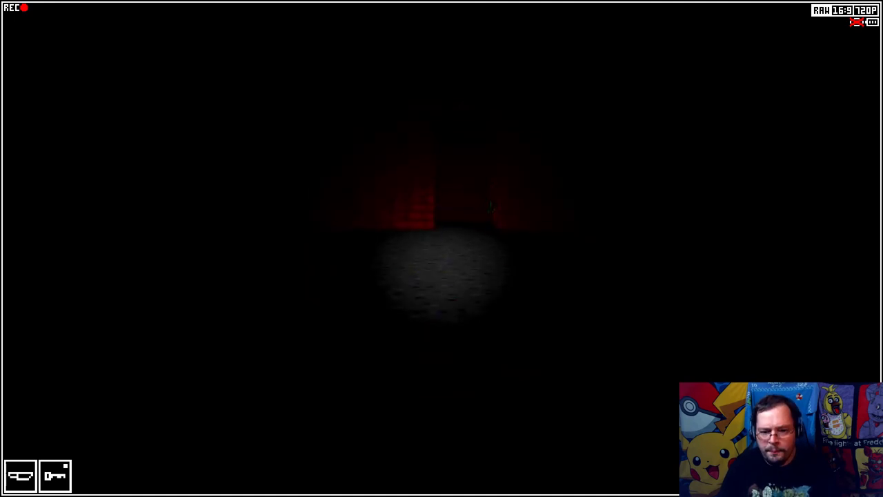
key(Up)
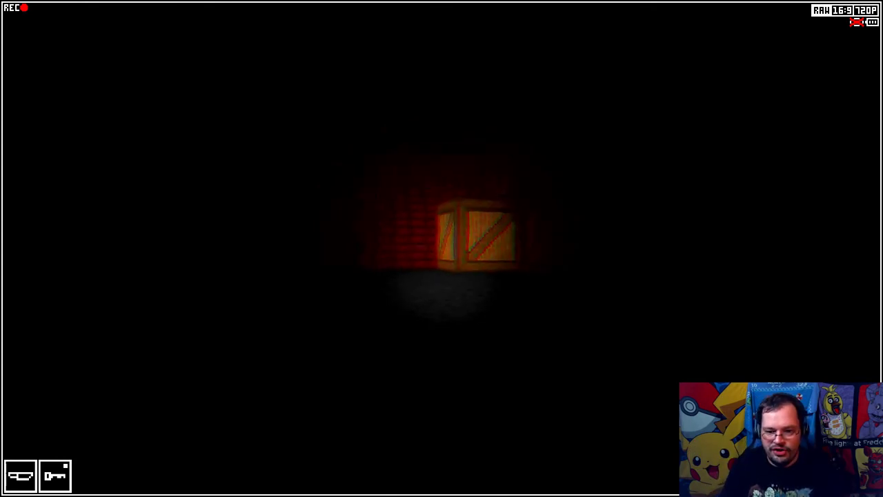
Step: Check the map twice near the crate, then head down the graffiti corridor
key(m)
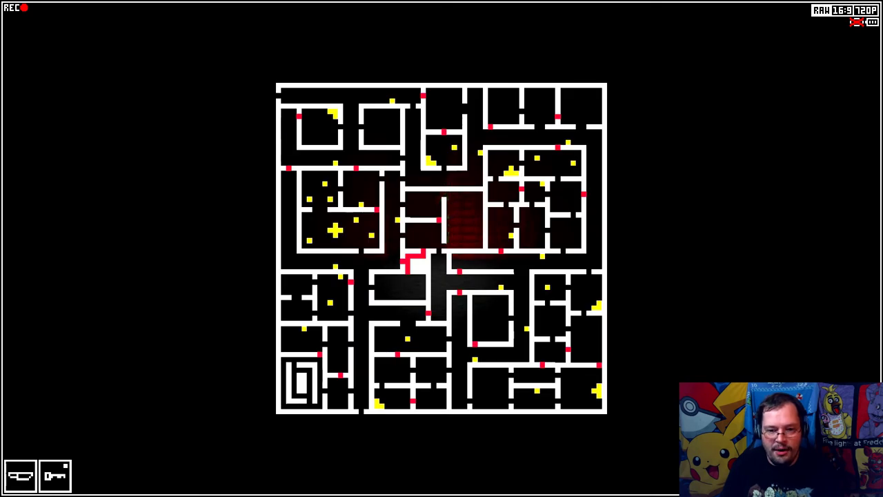
key(m)
key(m)
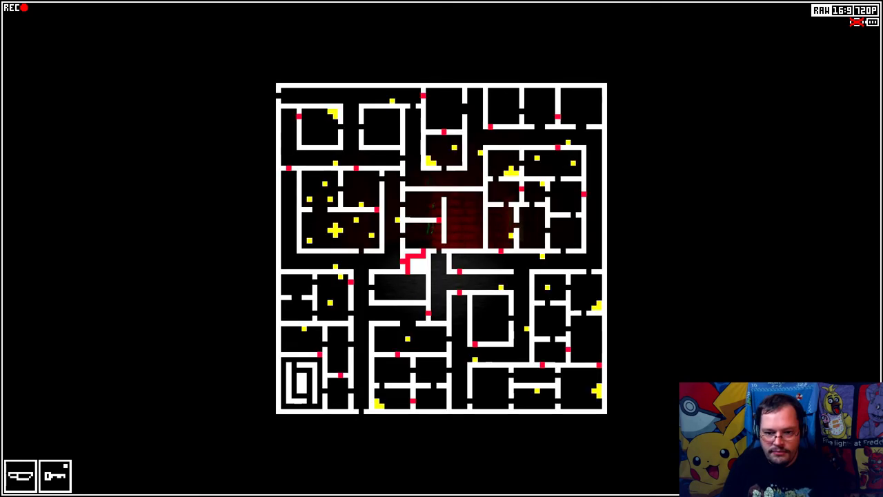
key(m)
key(m)
key(m)
key(m)
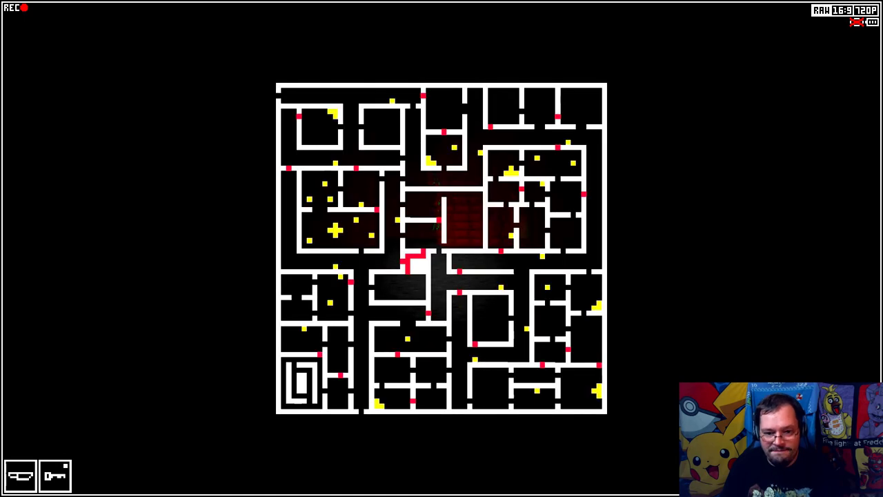
key(m)
key(m)
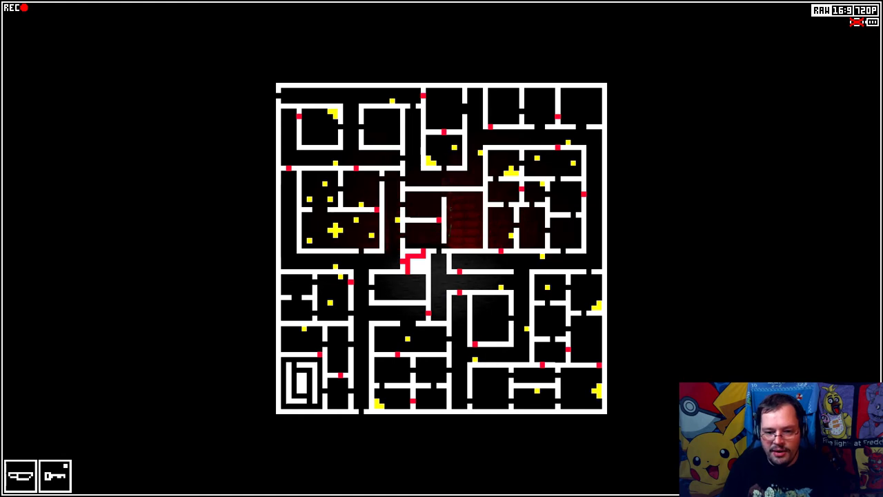
key(Tab)
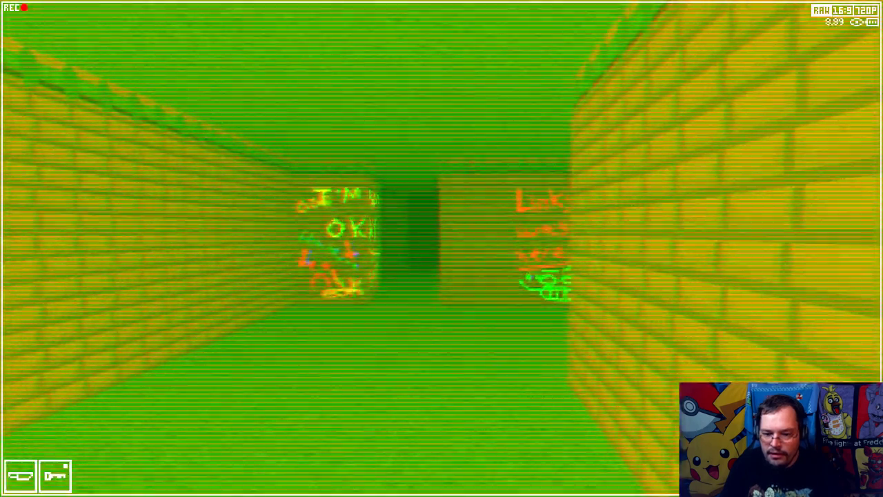
Step: Walk into the open room and down the flame-lit corridor, checking the map once
key(w)
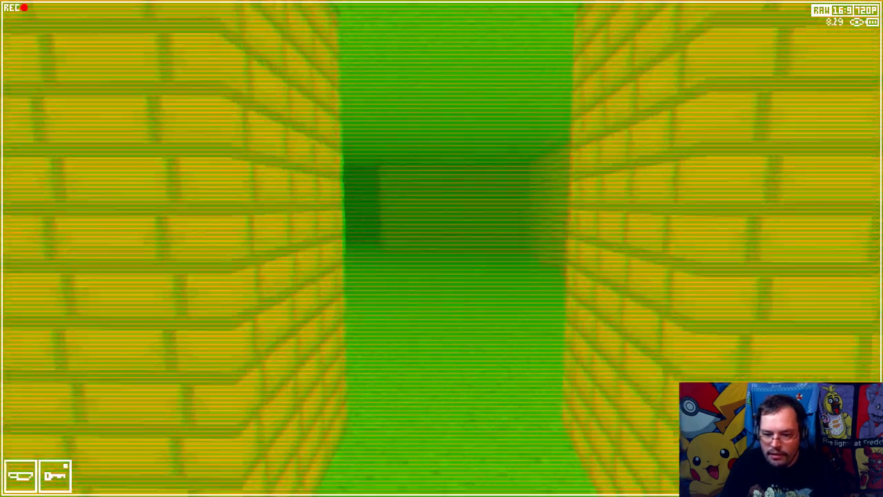
key(w)
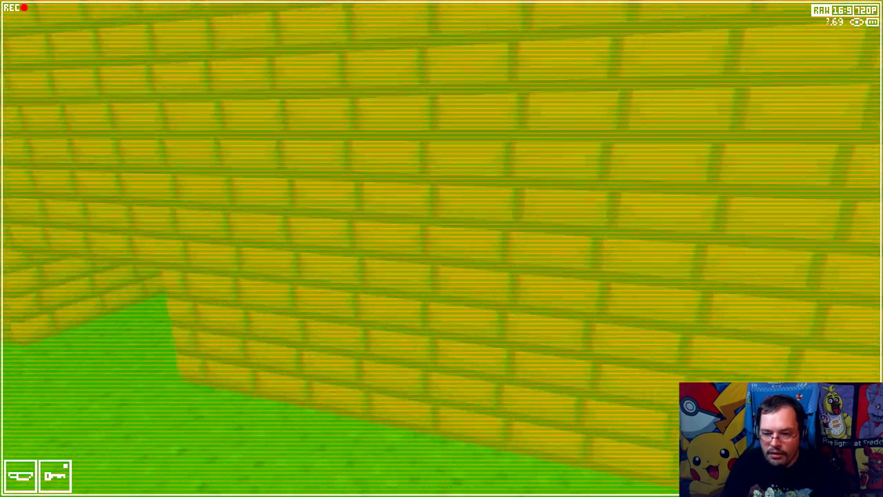
key(w)
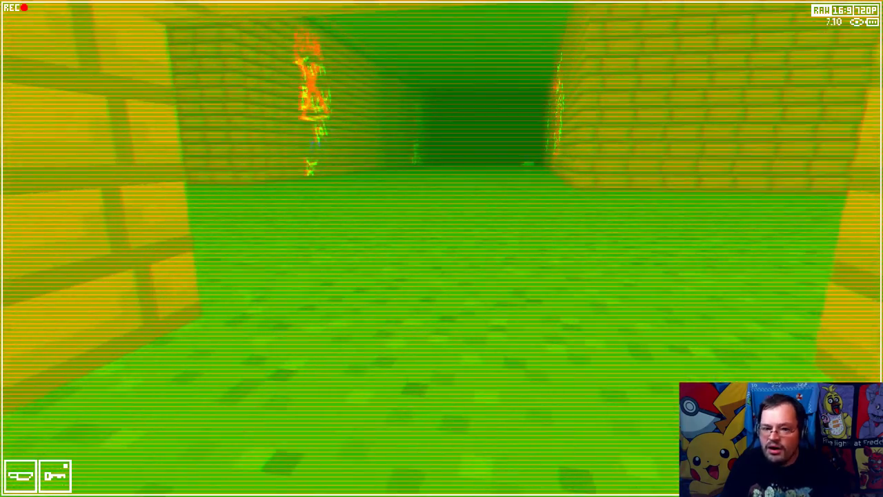
key(space)
key(Tab)
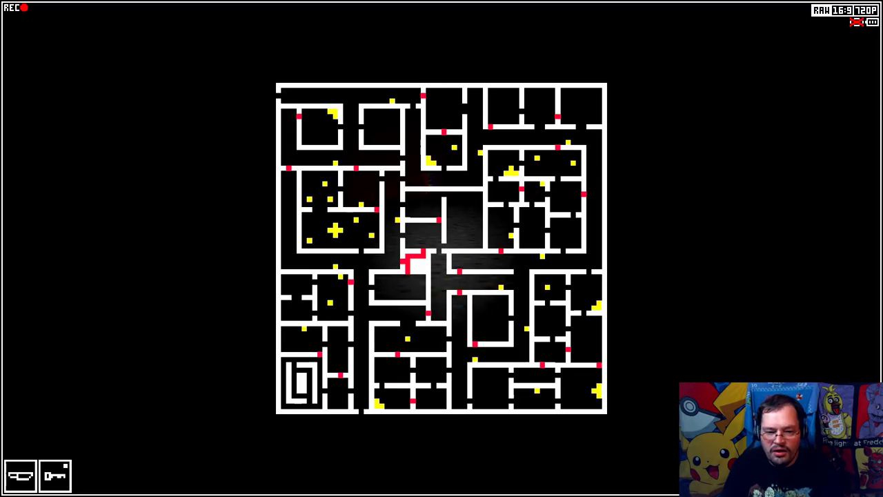
key(Tab)
key(w)
Step: Check the map twice more on the way to the lit doorway, then approach and search the crate
key(Tab)
key(Tab)
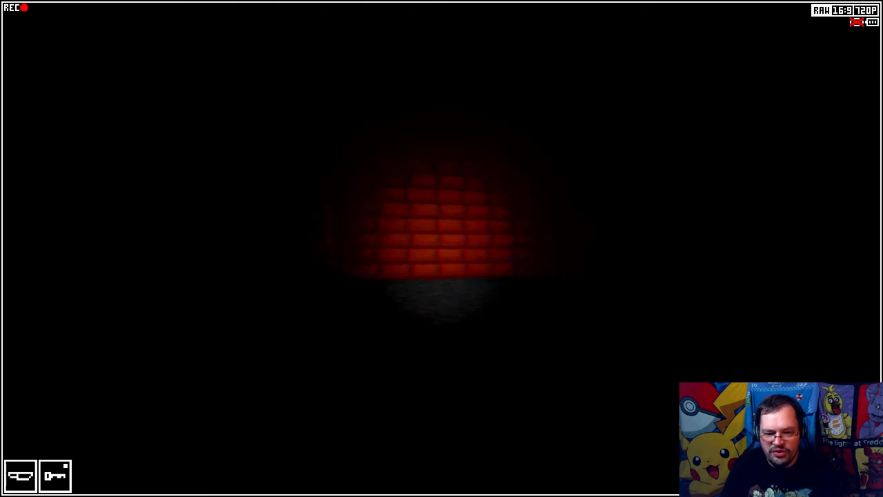
key(w)
key(w)
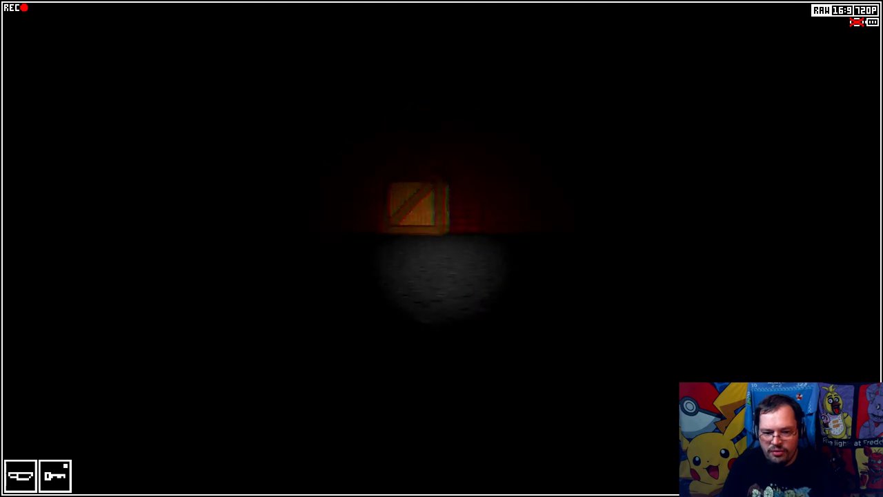
key(Tab)
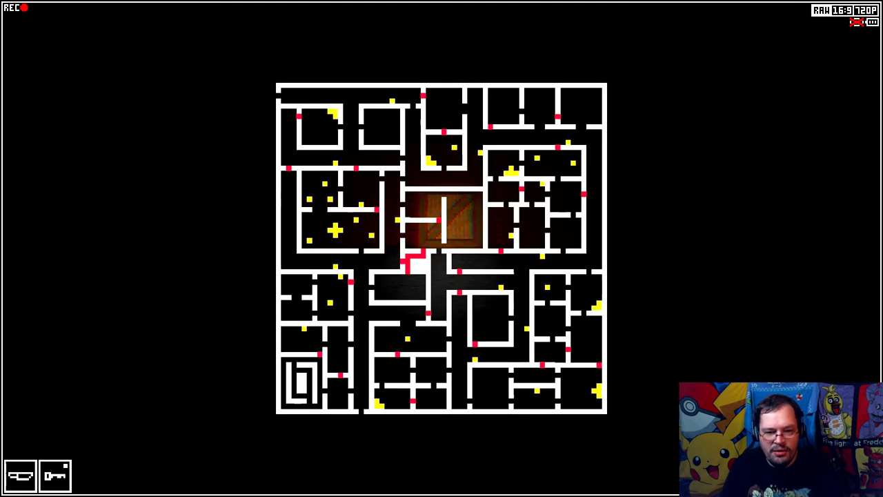
key(Tab)
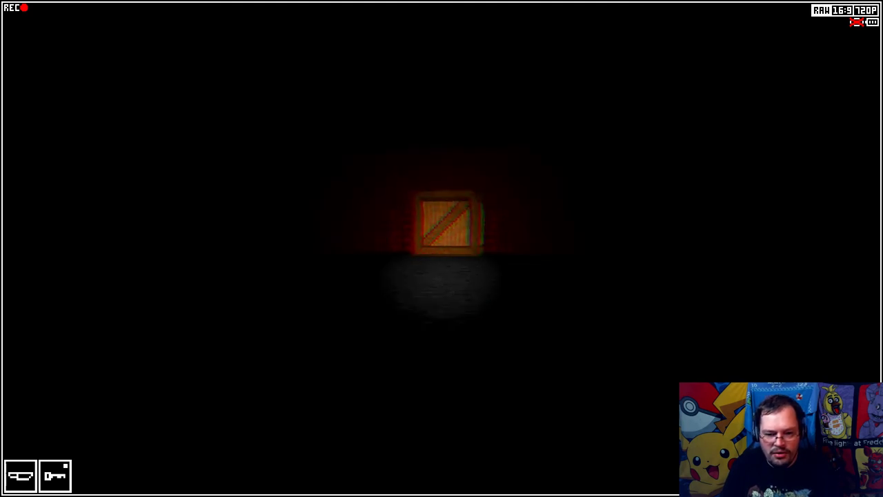
key(Tab)
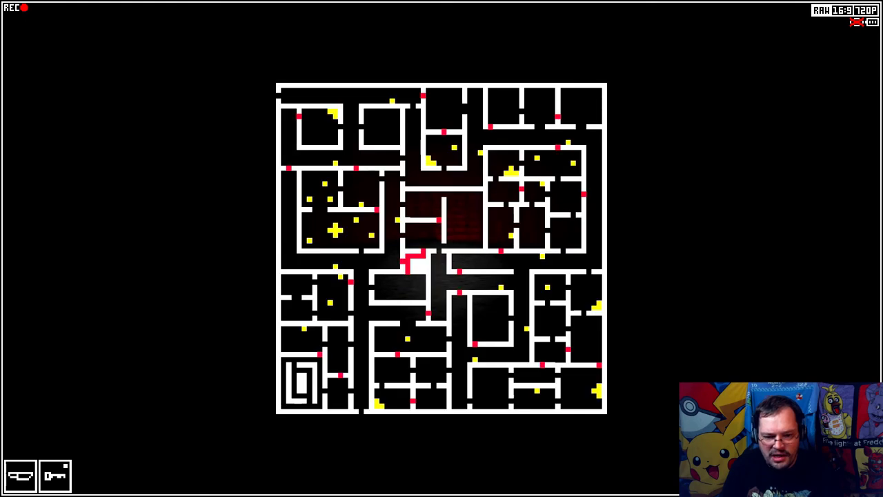
key(Tab)
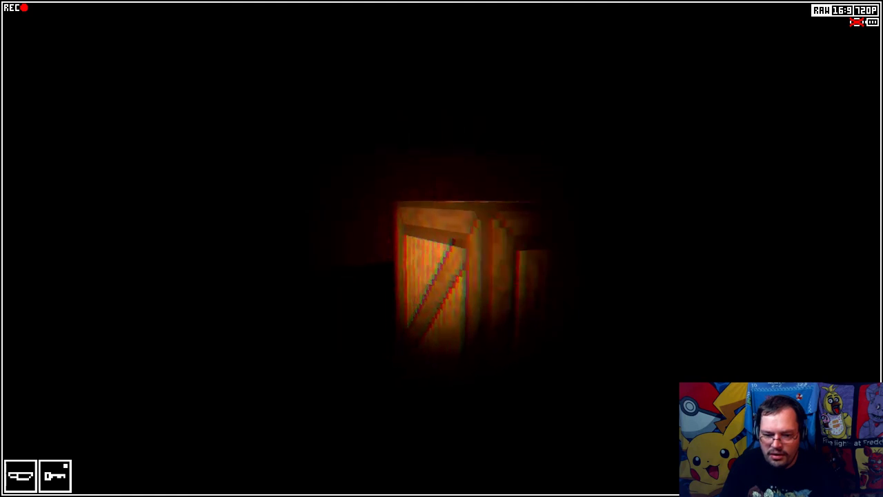
key(w)
key(w)
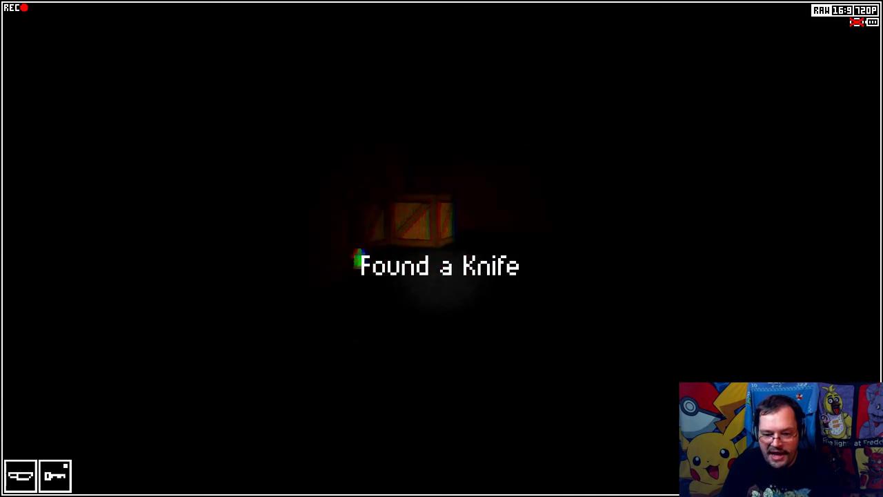
Step: Move on after finding the knife and check the maze map
key(w)
key(w)
key(w)
key(w)
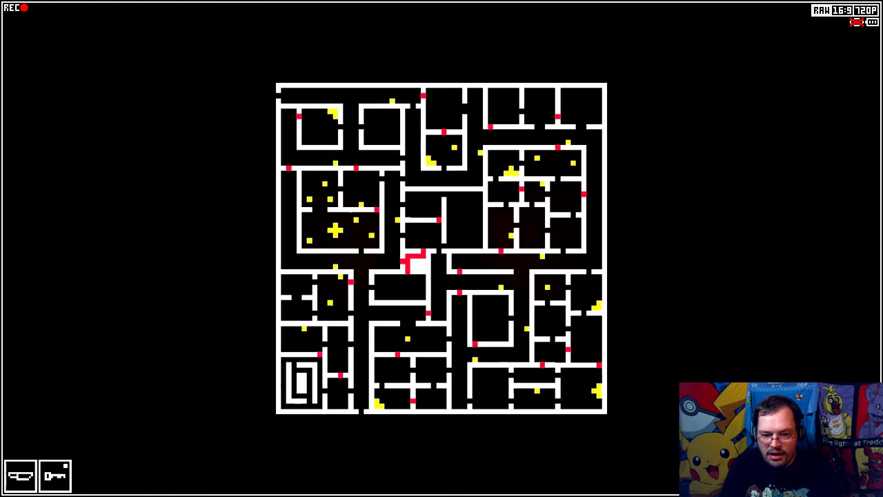
key(m)
key(m)
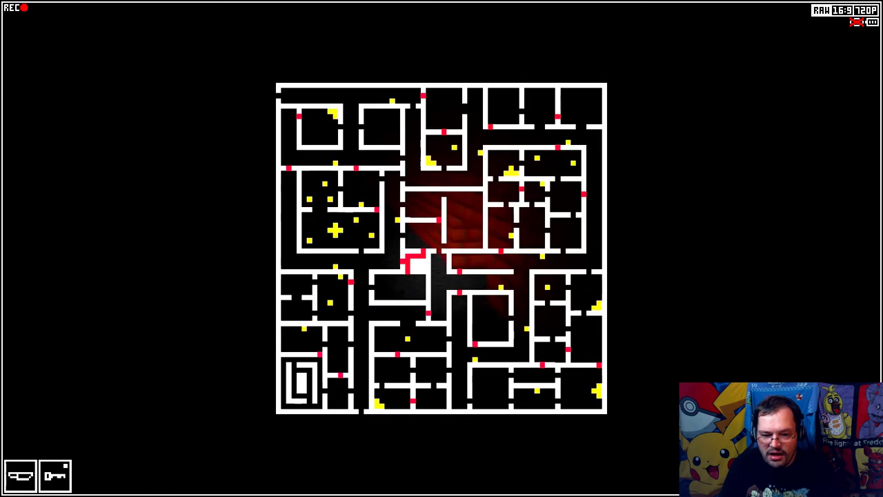
key(m)
Step: Walk toward the wooden door, checking the map, and turn along the red brick wall
key(w)
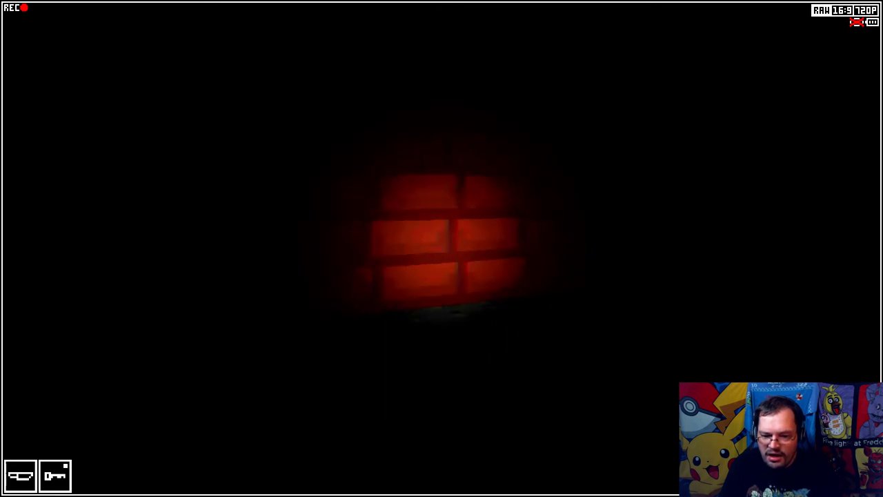
key(w)
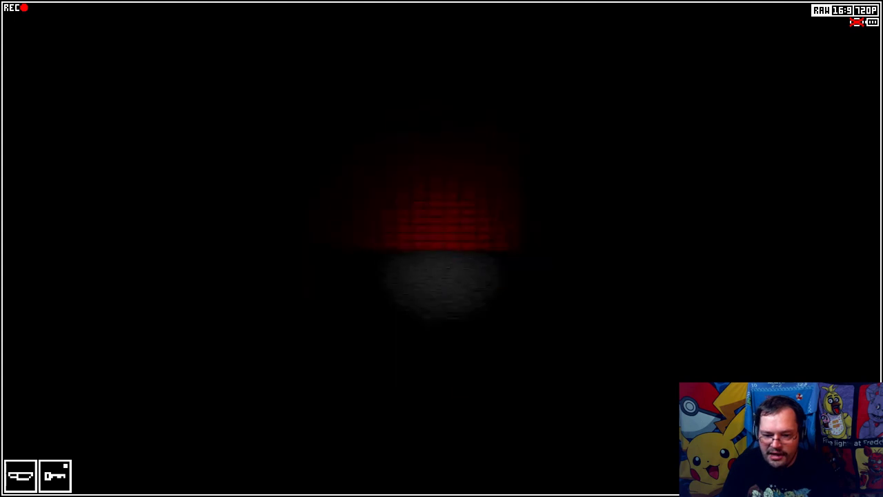
key(m)
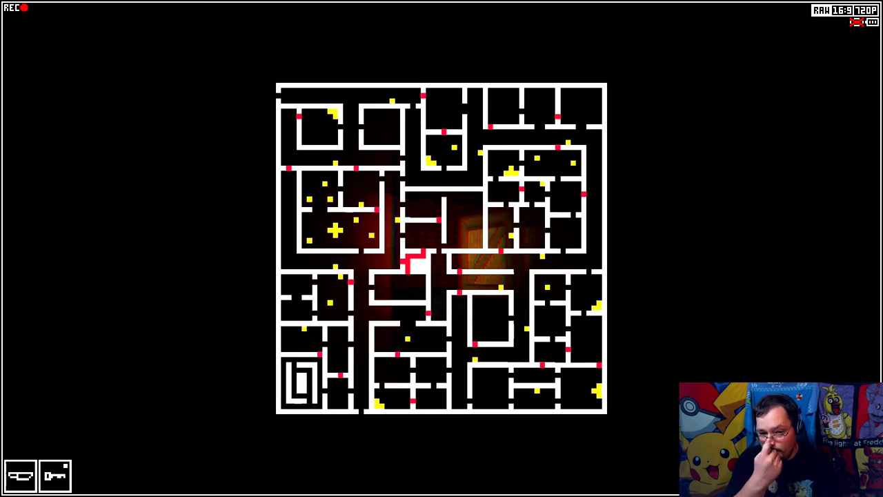
key(m)
key(w)
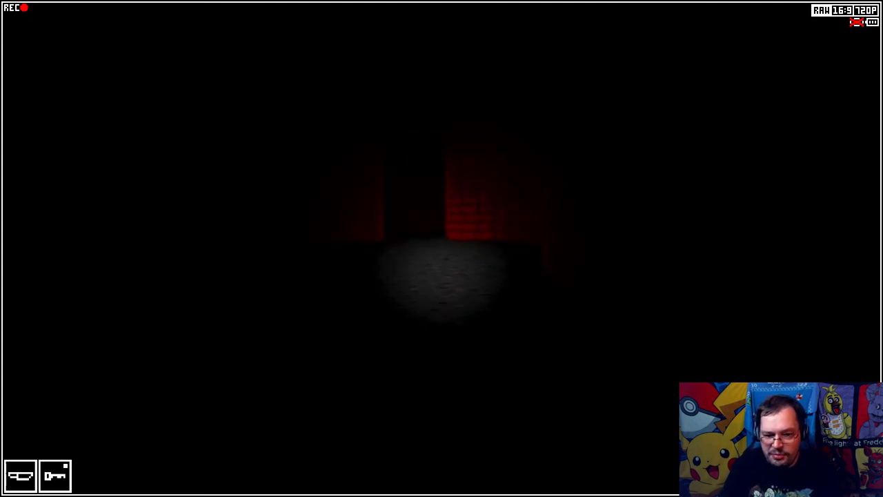
key(w)
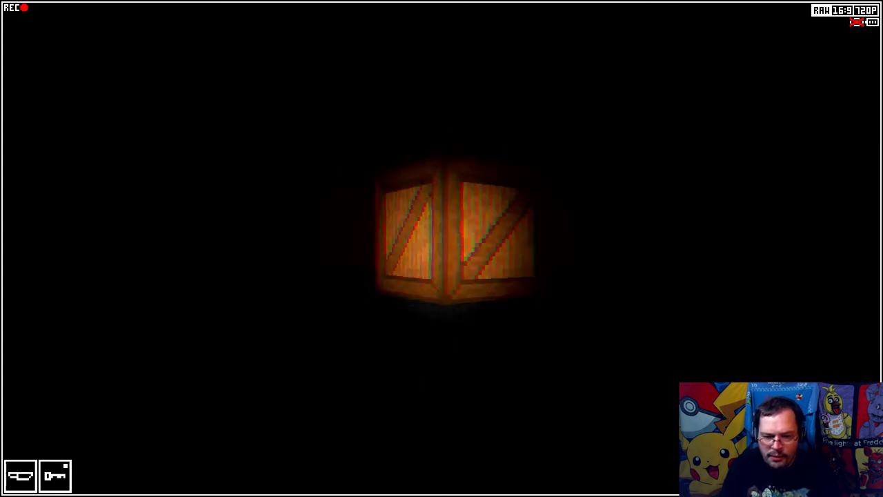
key(w)
Step: Walk up to the wooden crate, check the map, and turn toward the brick wall
key(m)
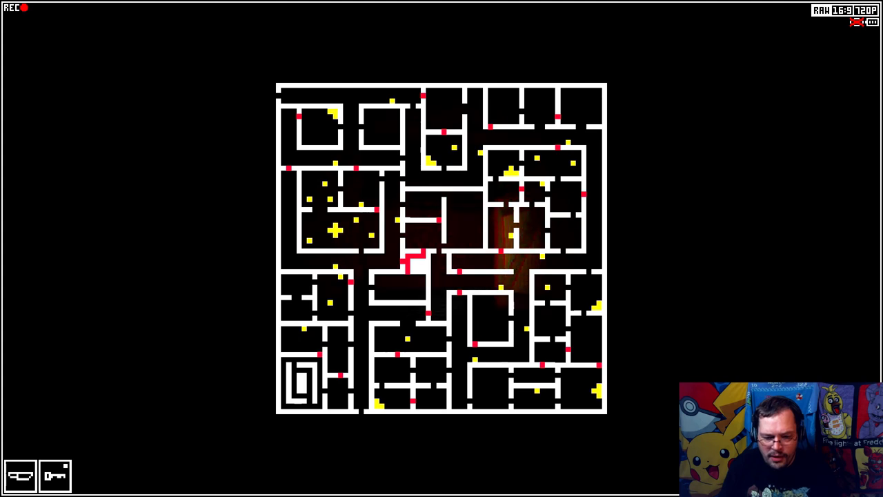
key(m)
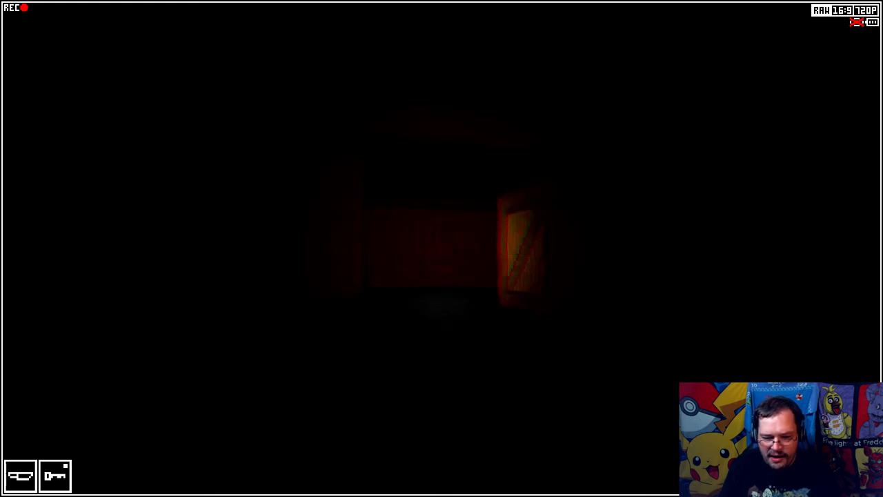
key(w)
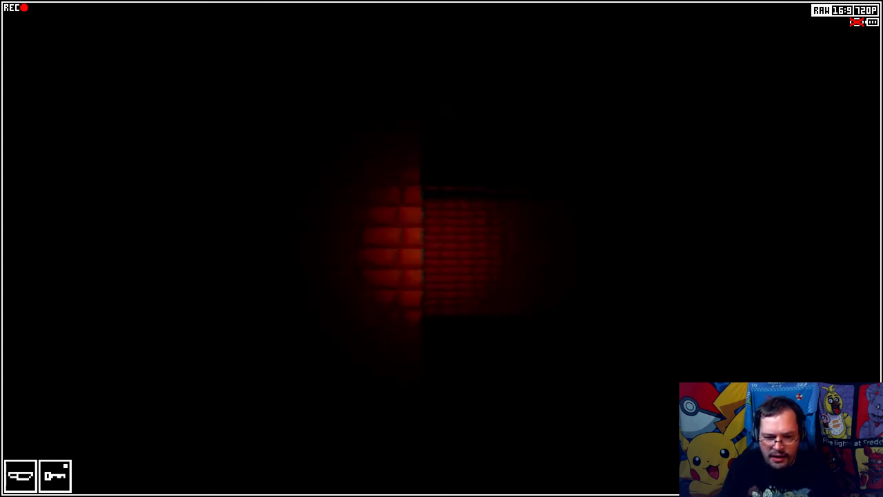